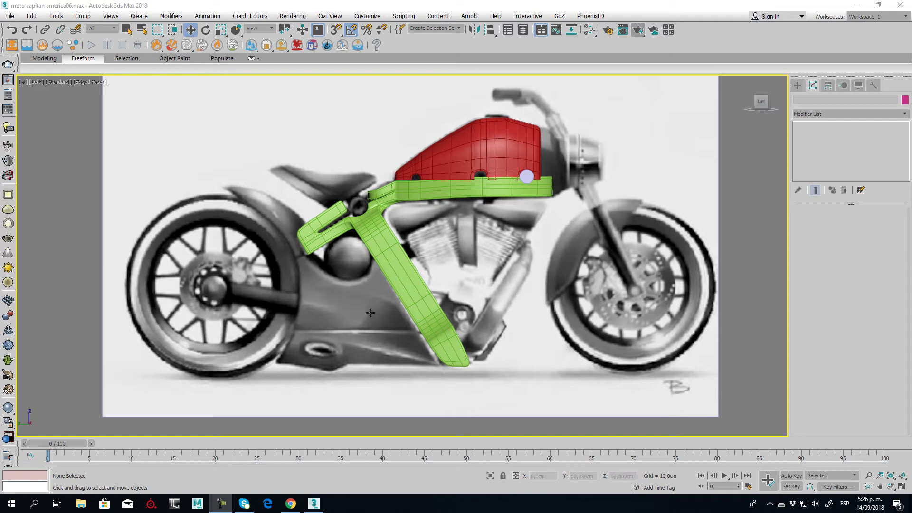
Zoom and pan the Left viewport to centre the motorcycle sketch.
{"action": "scroll", "coordinate": [370, 312], "scroll_direction": "up", "scroll_amount": 3}
{"action": "scroll", "coordinate": [375, 233], "scroll_direction": "up", "scroll_amount": 1}
{"action": "scroll", "coordinate": [338, 206], "scroll_direction": "up", "scroll_amount": 1}
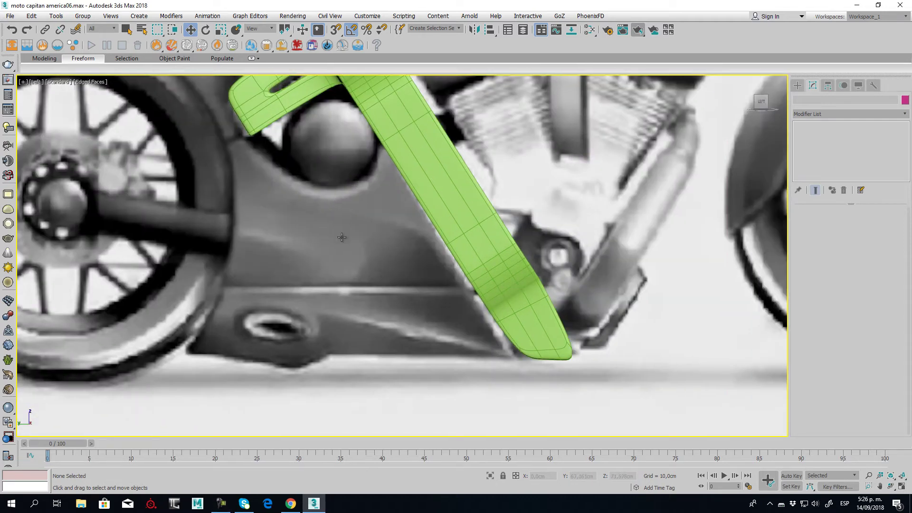
{"action": "scroll", "coordinate": [341, 237], "scroll_direction": "down", "scroll_amount": 1}
{"action": "scroll", "coordinate": [313, 228], "scroll_direction": "down", "scroll_amount": 2}
{"action": "middle_click_drag", "start_coordinate": [332, 245], "coordinate": [336, 319]}
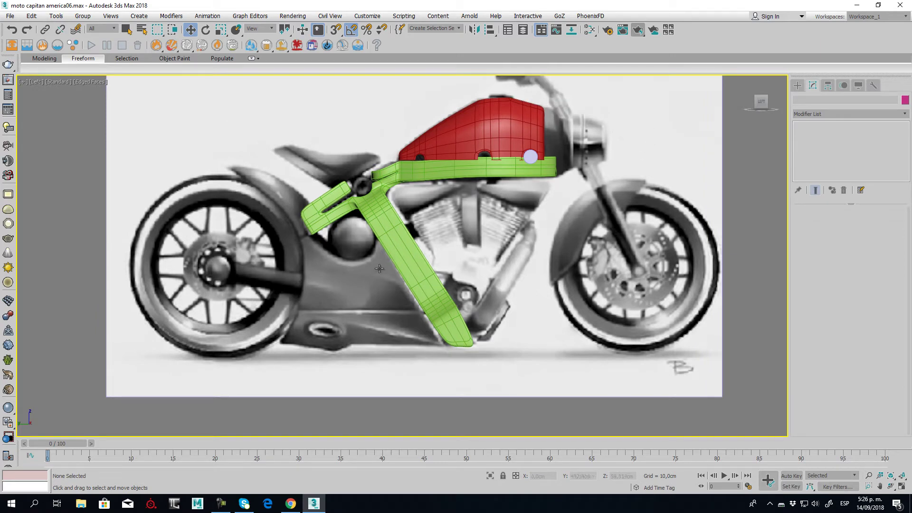
Draw a flat box over the lower side of the bike below the frame.
{"action": "left_click", "coordinate": [798, 85]}
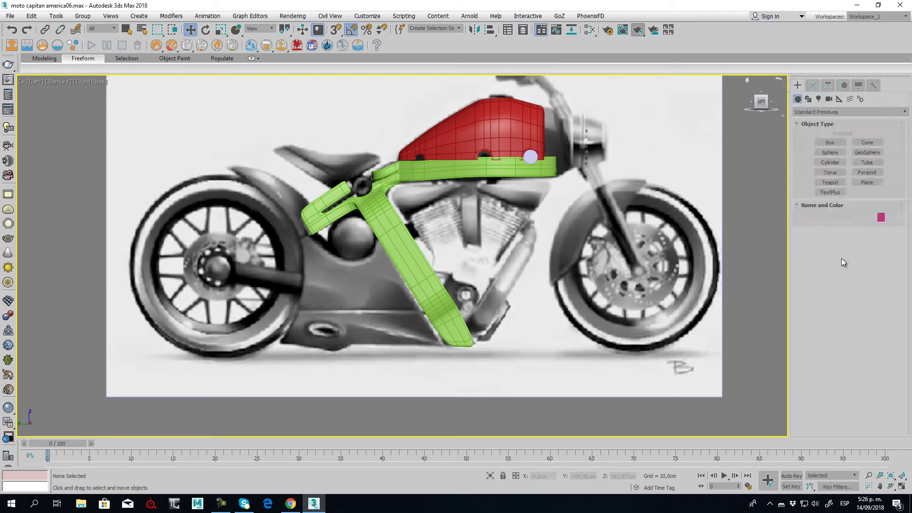
{"action": "left_click", "coordinate": [832, 141]}
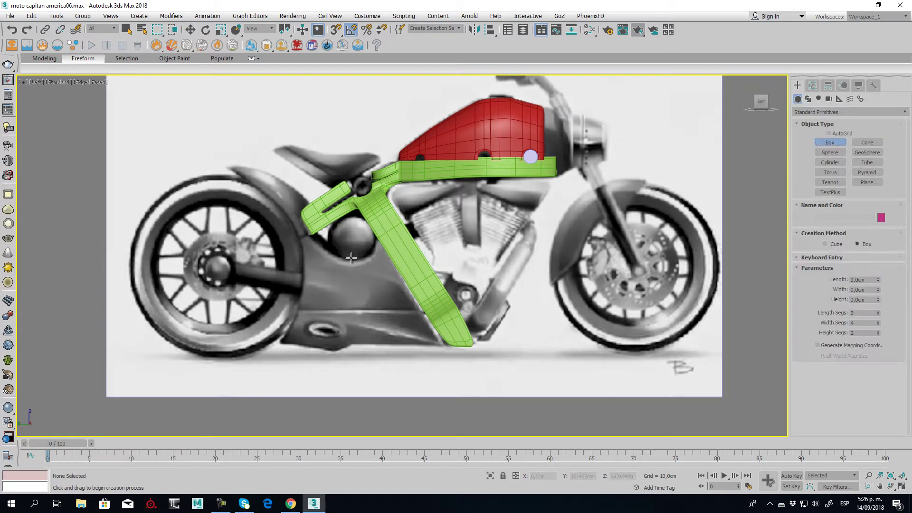
{"action": "left_click_drag", "start_coordinate": [304, 240], "coordinate": [433, 348]}
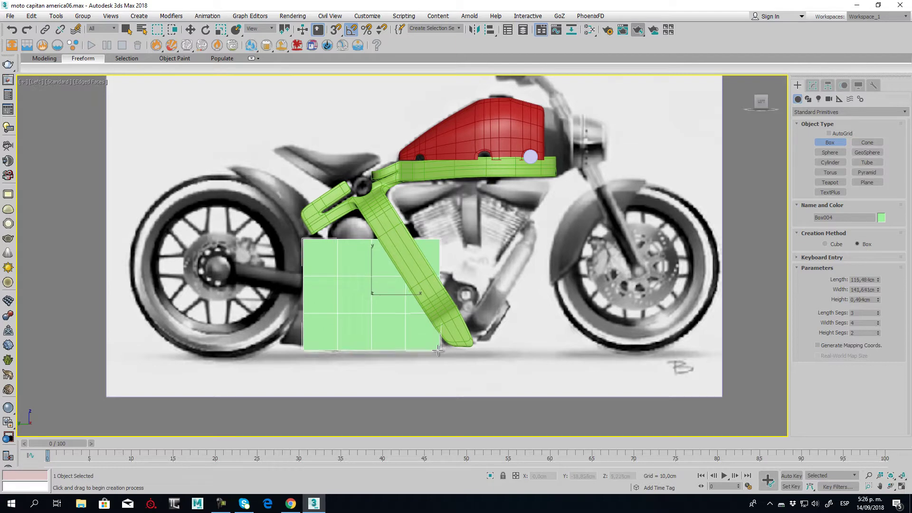
{"action": "right_click", "coordinate": [288, 148]}
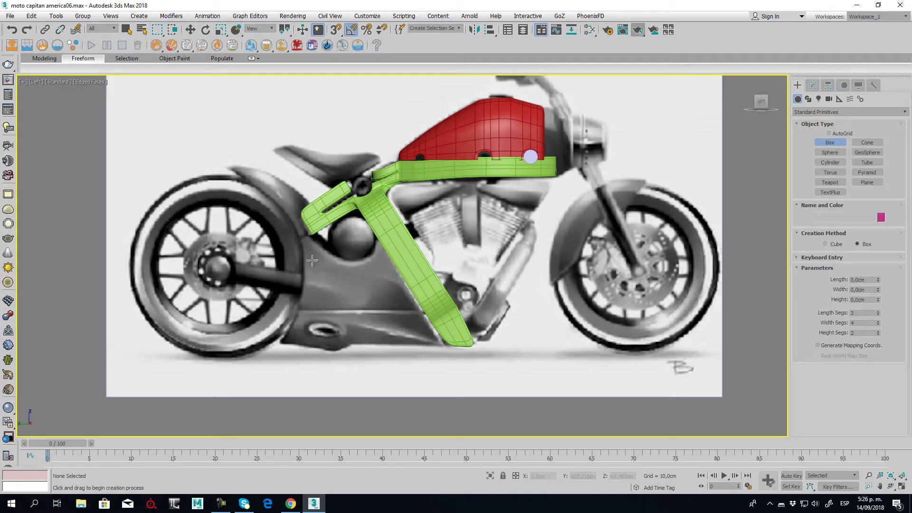
{"action": "left_click_drag", "start_coordinate": [304, 241], "coordinate": [438, 352]}
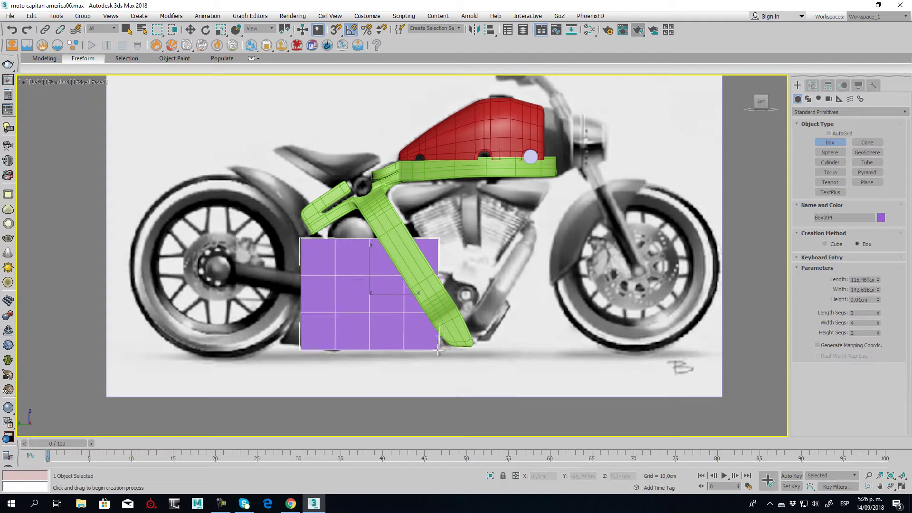
Frame the new box and make it see-through (Alt+X) over the sketch.
{"action": "left_click", "coordinate": [190, 30]}
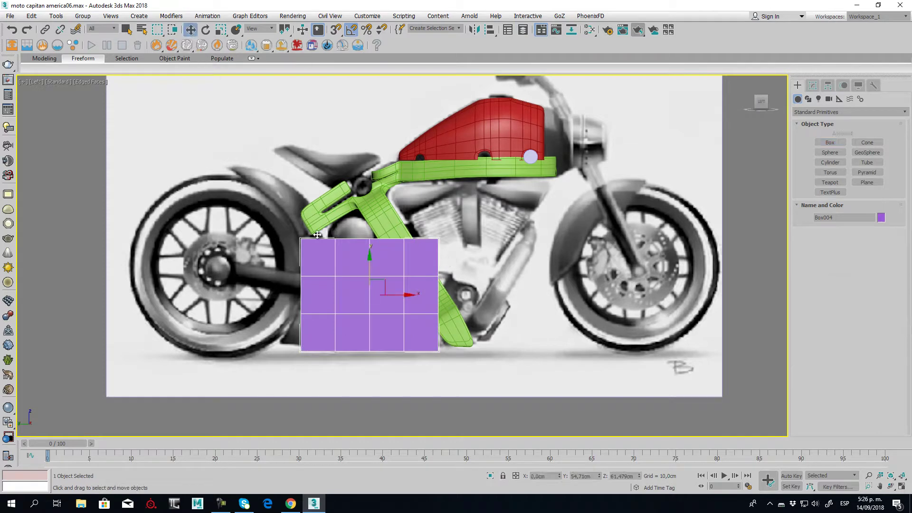
{"action": "scroll", "coordinate": [390, 309], "scroll_direction": "up", "scroll_amount": 2}
{"action": "scroll", "coordinate": [379, 305], "scroll_direction": "up", "scroll_amount": 3}
{"action": "mouse_move", "coordinate": [378, 305]}
{"action": "middle_mouse_down"}
{"action": "mouse_move", "coordinate": [400, 284]}
{"action": "mouse_move", "coordinate": [433, 277]}
{"action": "mouse_move", "coordinate": [353, 309]}
{"action": "middle_mouse_up"}
{"action": "key", "text": "alt+x"}
{"action": "scroll", "coordinate": [378, 259], "scroll_direction": "down", "scroll_amount": 3}
Convert the box to an editable poly and slant its lower-left corner vertices.
{"action": "right_click", "coordinate": [432, 268]}
{"action": "mouse_move", "coordinate": [355, 373]}
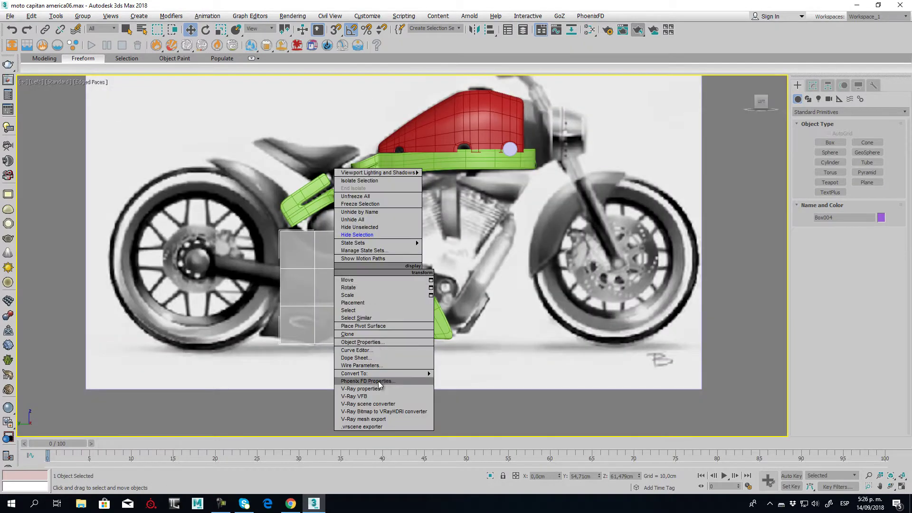
{"action": "left_click", "coordinate": [475, 381]}
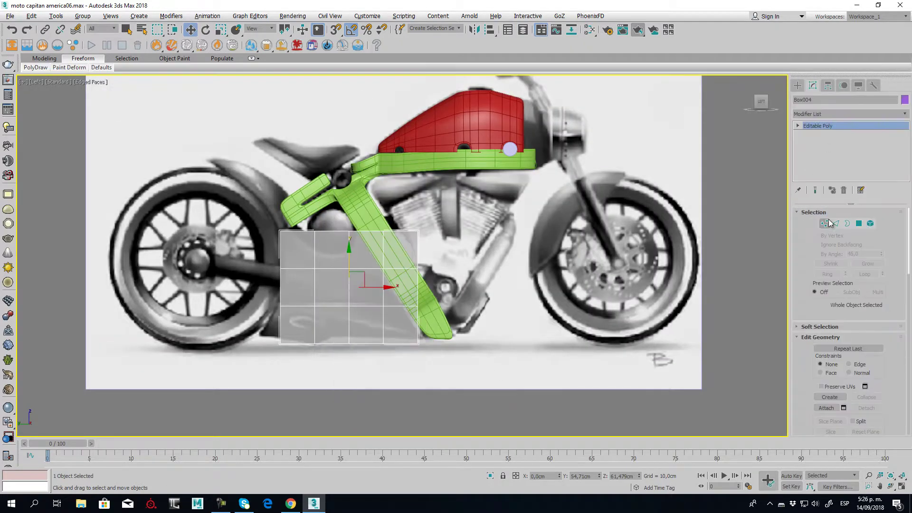
{"action": "left_click", "coordinate": [825, 224]}
{"action": "scroll", "coordinate": [396, 319], "scroll_direction": "up", "scroll_amount": 3}
{"action": "left_click_drag", "start_coordinate": [296, 246], "coordinate": [361, 300]}
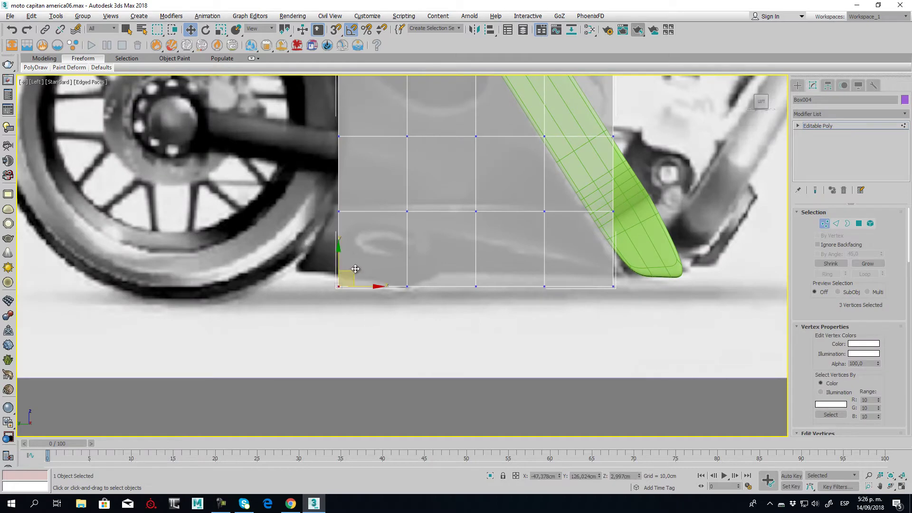
{"action": "left_click_drag", "start_coordinate": [347, 268], "coordinate": [307, 253]}
{"action": "left_click", "coordinate": [408, 286]}
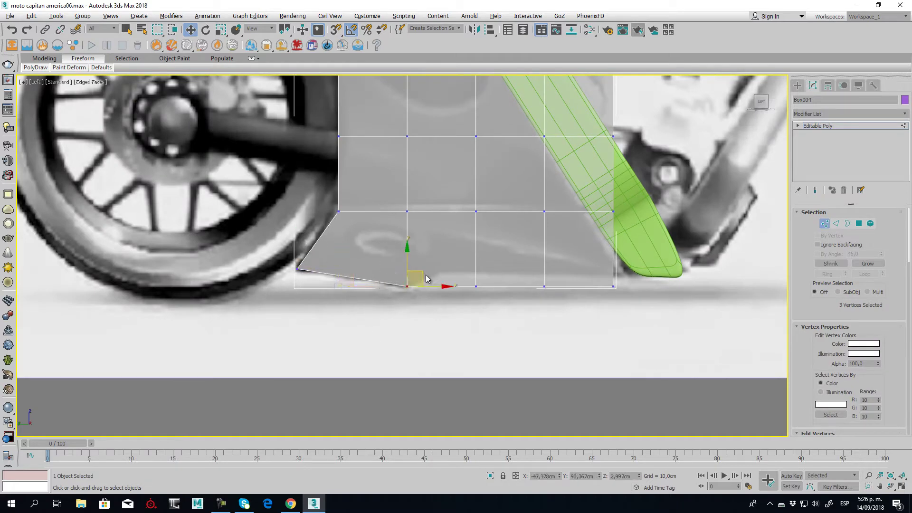
Raise the bottom vertices and pull the lower-right corner onto the frame tube.
{"action": "left_click", "coordinate": [476, 286]}
{"action": "mouse_move", "coordinate": [491, 273]}
{"action": "left_mouse_down"}
{"action": "mouse_move", "coordinate": [455, 260]}
{"action": "mouse_move", "coordinate": [723, 349]}
{"action": "mouse_move", "coordinate": [732, 338]}
{"action": "left_mouse_up"}
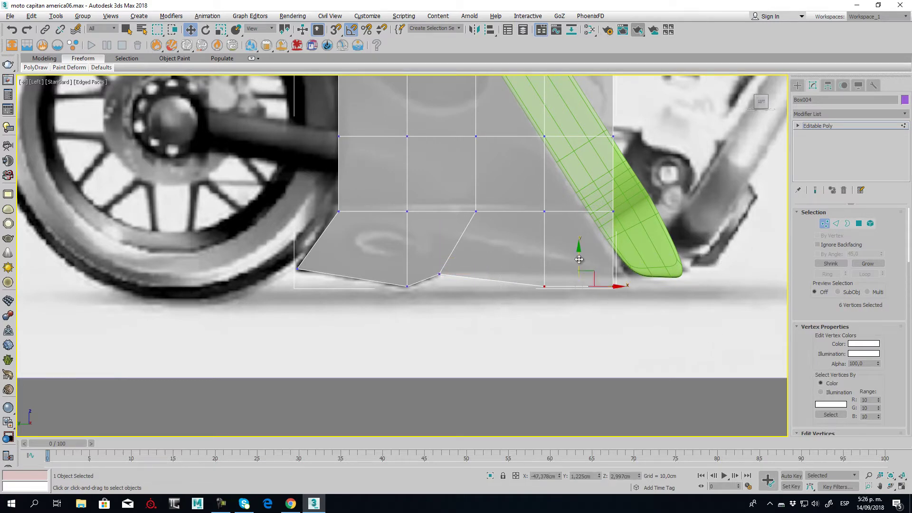
{"action": "left_click_drag", "start_coordinate": [580, 281], "coordinate": [580, 268]}
{"action": "left_click_drag", "start_coordinate": [634, 299], "coordinate": [618, 266]}
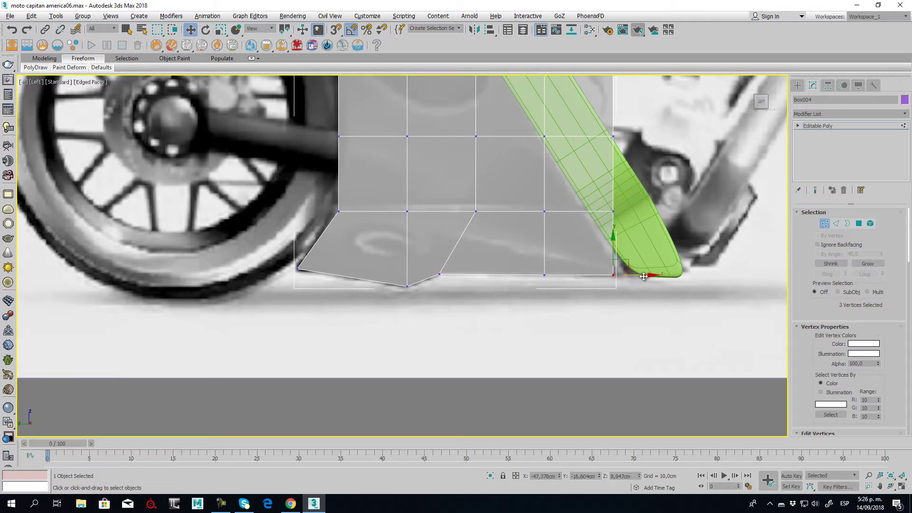
{"action": "middle_click_drag", "start_coordinate": [570, 194], "coordinate": [543, 255]}
{"action": "left_click_drag", "start_coordinate": [614, 271], "coordinate": [587, 271]}
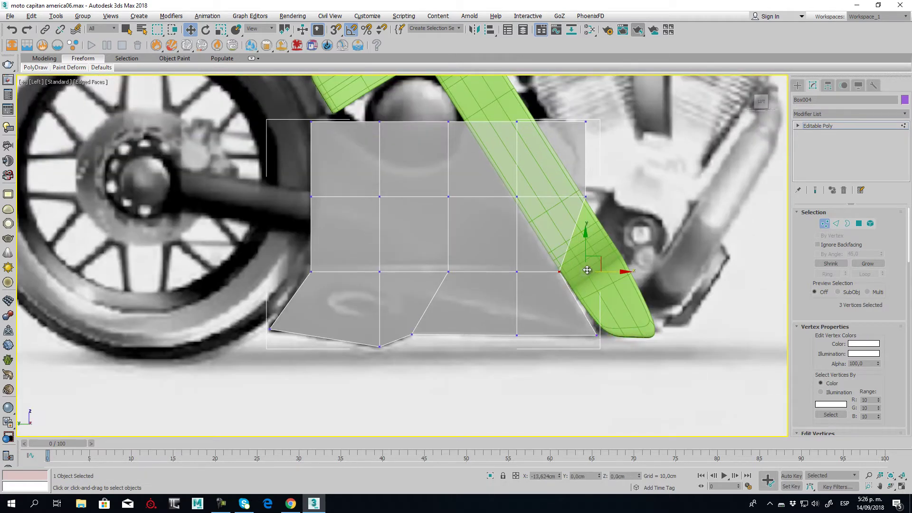
Shift the right-hand and inner vertex columns left to follow the slanted frame tube.
{"action": "middle_click_drag", "start_coordinate": [505, 222], "coordinate": [512, 311]}
{"action": "left_click_drag", "start_coordinate": [495, 202], "coordinate": [552, 367]}
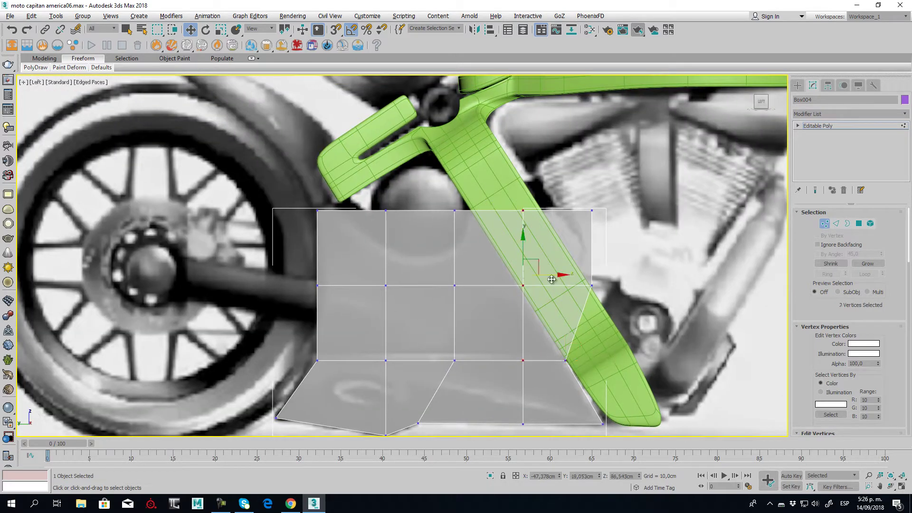
{"action": "left_click_drag", "start_coordinate": [551, 279], "coordinate": [523, 280]}
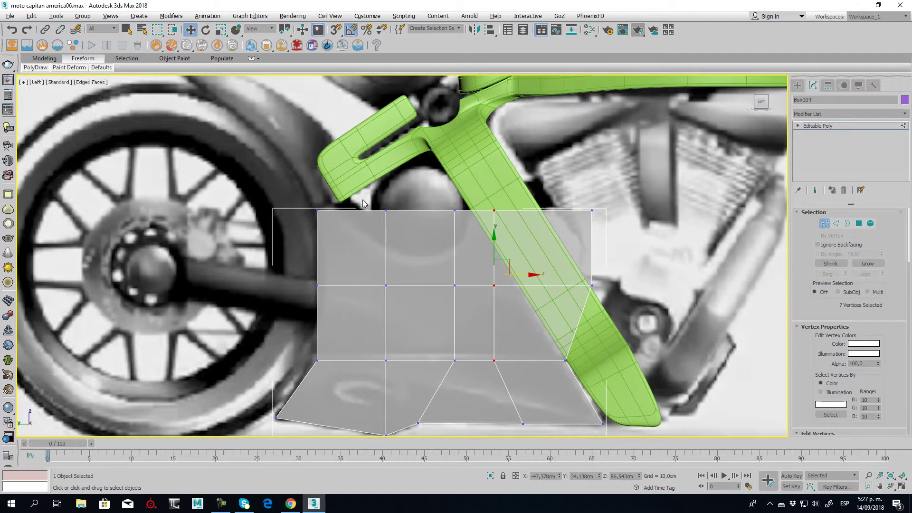
{"action": "left_click_drag", "start_coordinate": [503, 339], "coordinate": [501, 337]}
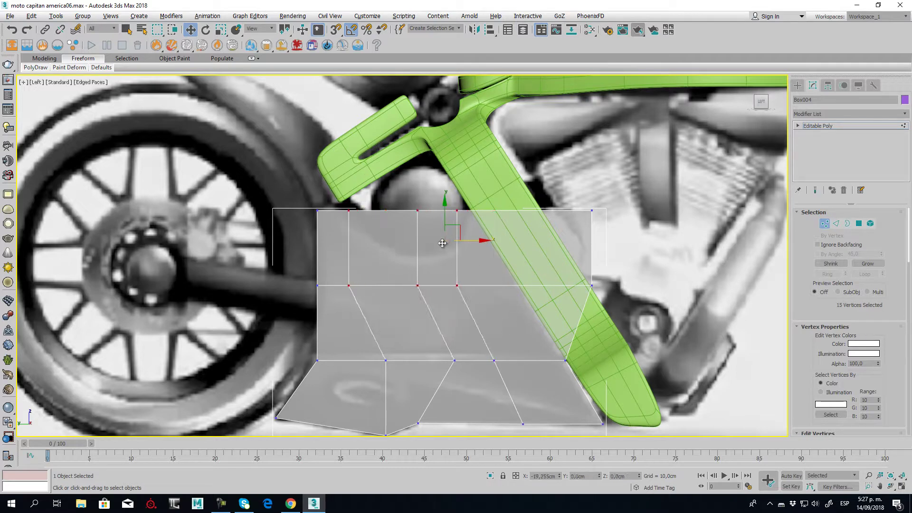
{"action": "left_click_drag", "start_coordinate": [480, 243], "coordinate": [444, 242]}
{"action": "left_click_drag", "start_coordinate": [560, 194], "coordinate": [649, 289]}
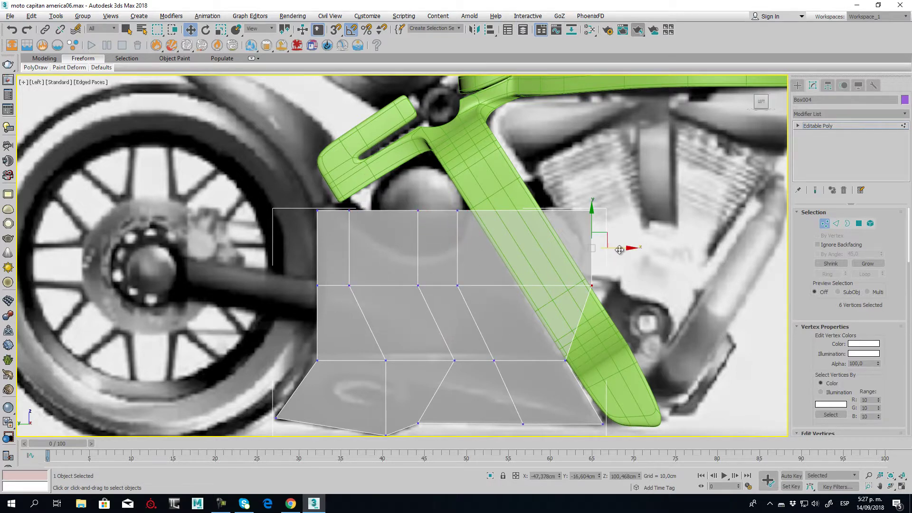
{"action": "left_click_drag", "start_coordinate": [620, 249], "coordinate": [551, 250]}
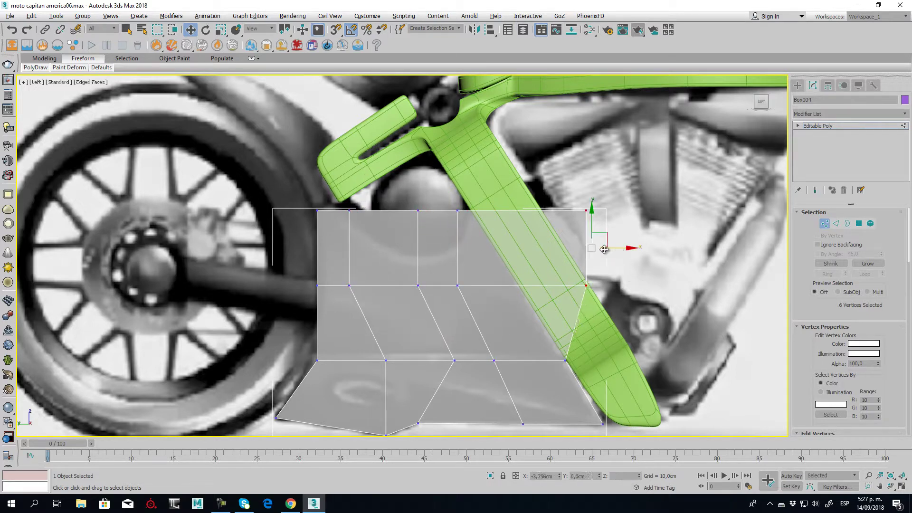
{"action": "left_click", "coordinate": [573, 302]}
{"action": "left_click", "coordinate": [830, 228]}
Hide the green frame piece Line002 and return to Box004's vertices.
{"action": "left_click", "coordinate": [488, 166]}
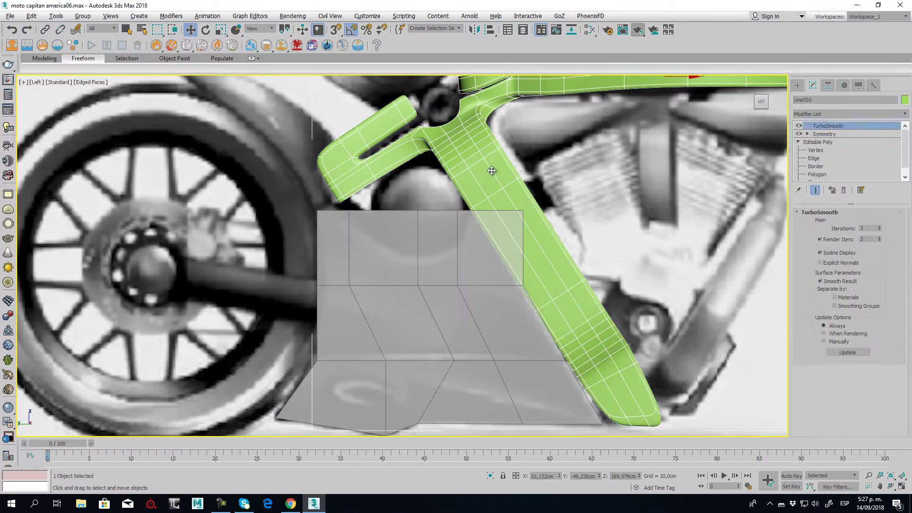
{"action": "right_click", "coordinate": [489, 168]}
{"action": "left_click", "coordinate": [523, 133]}
{"action": "left_click", "coordinate": [497, 274]}
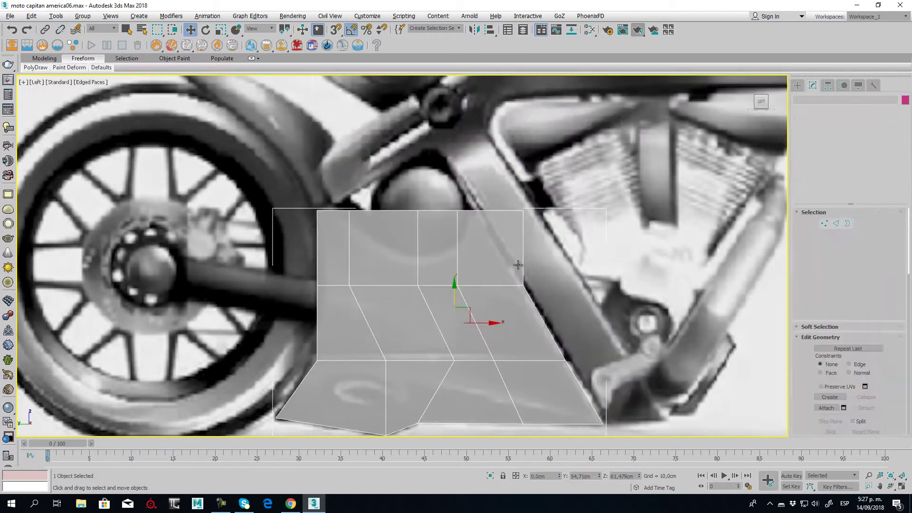
{"action": "left_click", "coordinate": [825, 229]}
Pull the top vertices down into a V-shaped notch around the engine part.
{"action": "mouse_move", "coordinate": [489, 193]}
{"action": "left_mouse_down"}
{"action": "mouse_move", "coordinate": [552, 214]}
{"action": "mouse_move", "coordinate": [477, 209]}
{"action": "mouse_move", "coordinate": [494, 211]}
{"action": "left_mouse_up"}
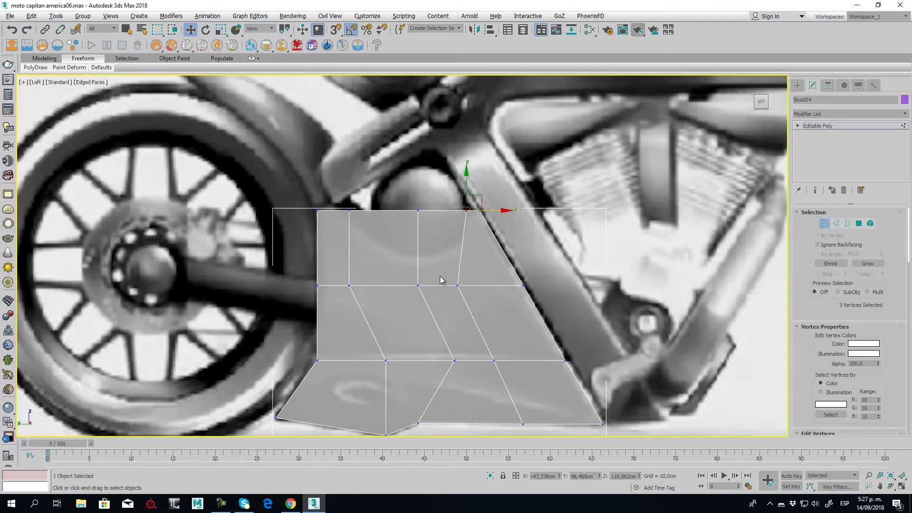
{"action": "left_click", "coordinate": [418, 209]}
{"action": "left_click_drag", "start_coordinate": [419, 208], "coordinate": [421, 259]}
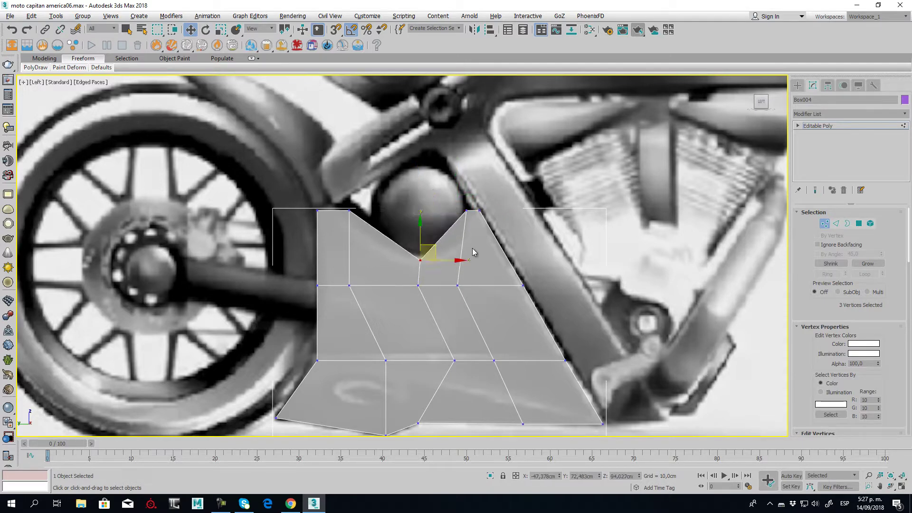
{"action": "left_click", "coordinate": [459, 203]}
{"action": "mouse_move", "coordinate": [459, 203]}
{"action": "left_mouse_down"}
{"action": "mouse_move", "coordinate": [485, 216]}
{"action": "mouse_move", "coordinate": [474, 225]}
{"action": "mouse_move", "coordinate": [479, 198]}
{"action": "left_mouse_up"}
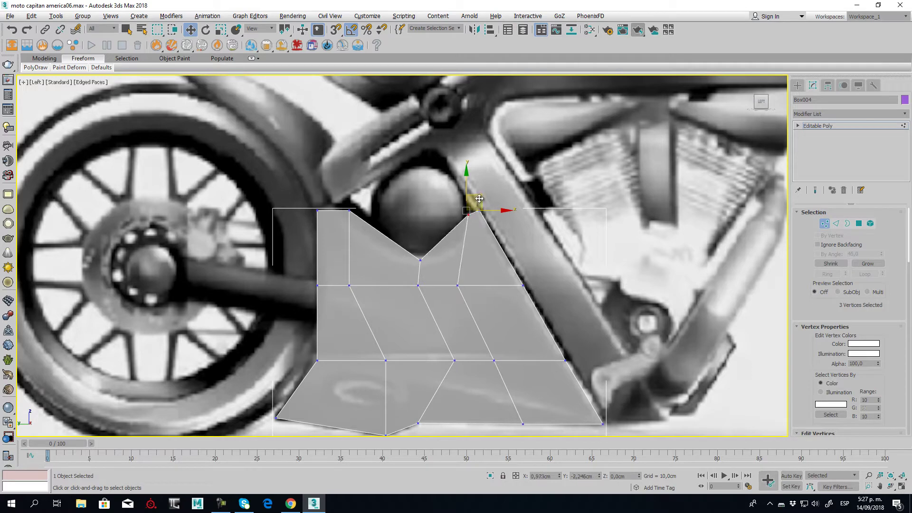
{"action": "left_click", "coordinate": [432, 270]}
{"action": "scroll", "coordinate": [467, 228], "scroll_direction": "up", "scroll_amount": 3}
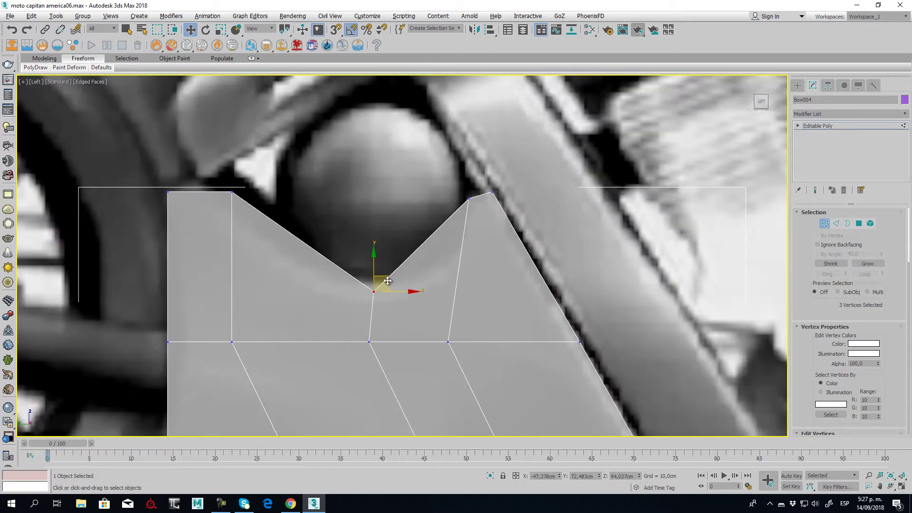
{"action": "left_click_drag", "start_coordinate": [388, 281], "coordinate": [384, 278]}
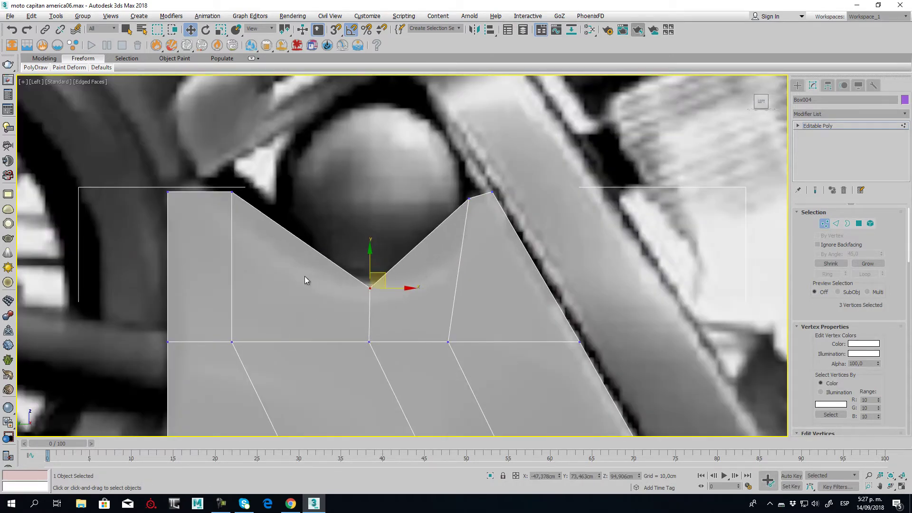
Pull the panel's upper-left top vertex up and to the left.
{"action": "middle_click_drag", "start_coordinate": [305, 281], "coordinate": [377, 278]}
{"action": "left_click", "coordinate": [304, 190]}
{"action": "left_click_drag", "start_coordinate": [314, 180], "coordinate": [279, 162]}
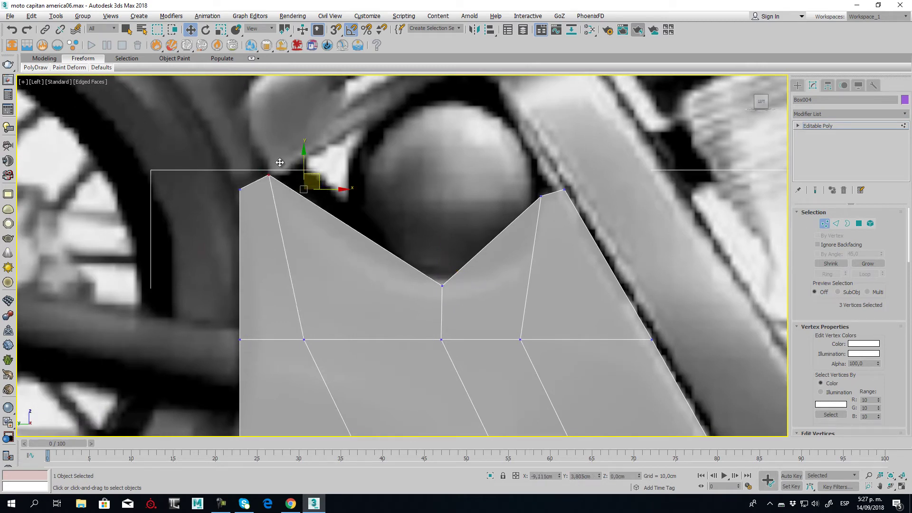
{"action": "scroll", "coordinate": [324, 213], "scroll_direction": "down", "scroll_amount": 3}
{"action": "scroll", "coordinate": [365, 247], "scroll_direction": "down", "scroll_amount": 2}
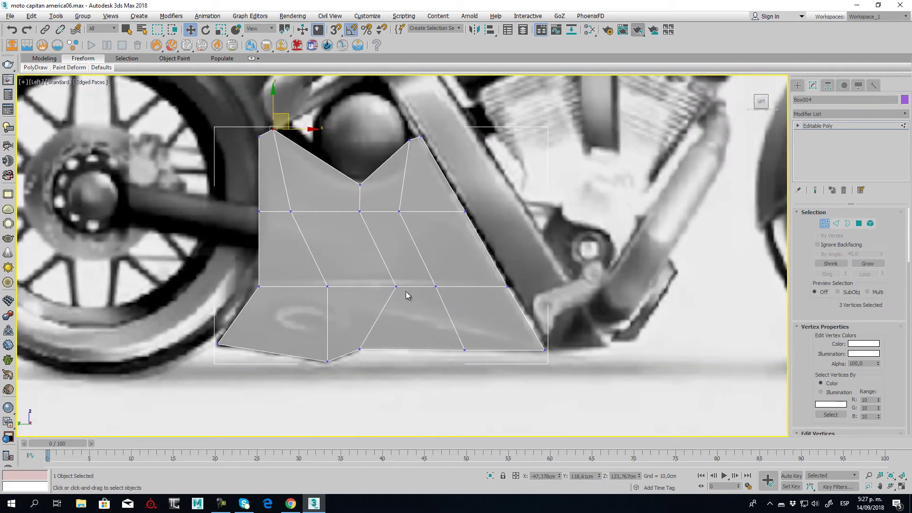
Add a first vertical edge loop with Ring and Connect, then lower the notch's top vertex.
{"action": "left_click", "coordinate": [836, 224]}
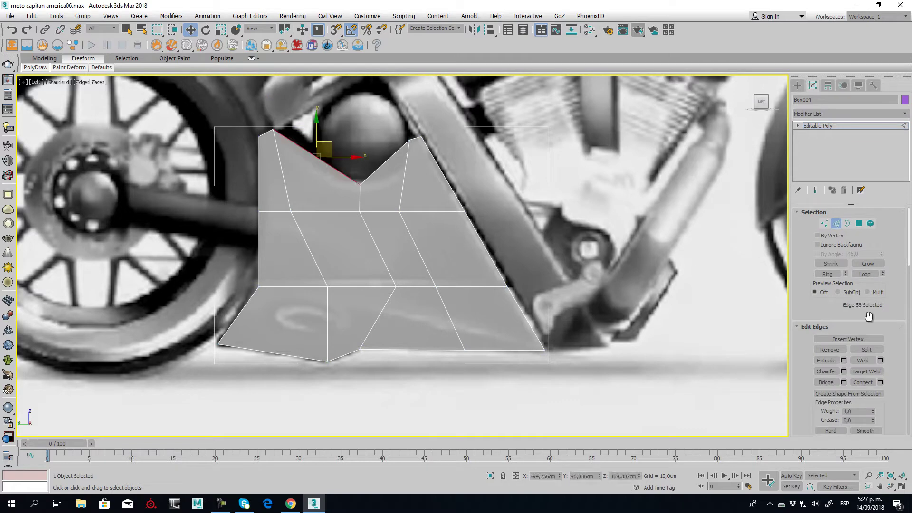
{"action": "left_click", "coordinate": [827, 274]}
{"action": "left_click", "coordinate": [863, 382]}
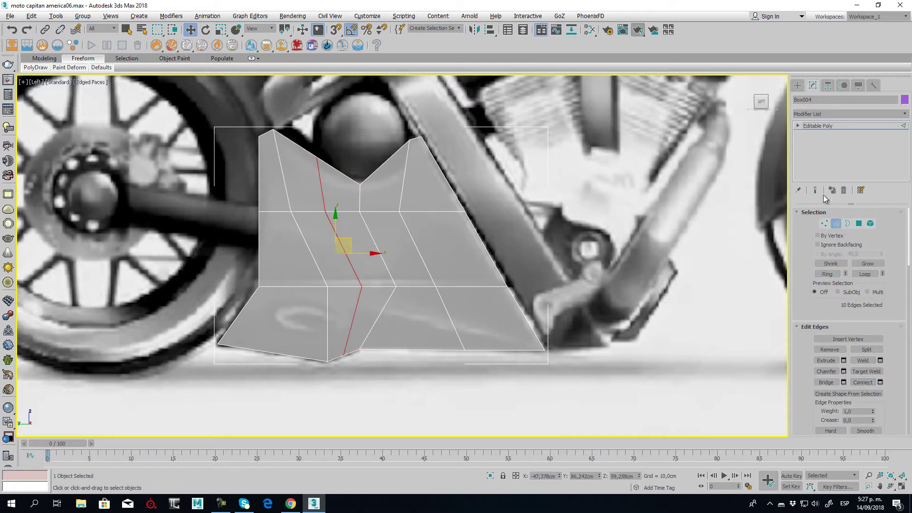
{"action": "left_click", "coordinate": [825, 224]}
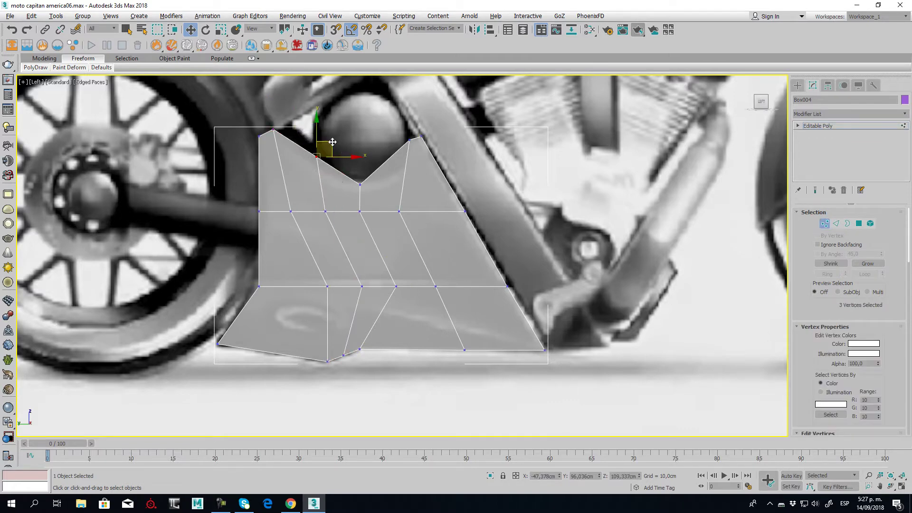
{"action": "left_click_drag", "start_coordinate": [332, 142], "coordinate": [333, 151]}
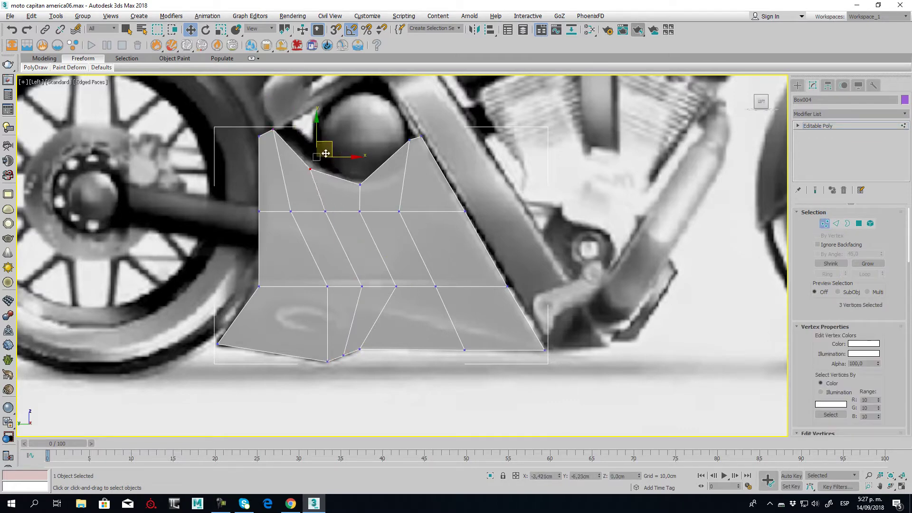
Add a second vertical loop on the right part and move its top vertex onto the notch outline.
{"action": "left_click", "coordinate": [837, 224]}
{"action": "left_click", "coordinate": [380, 157]}
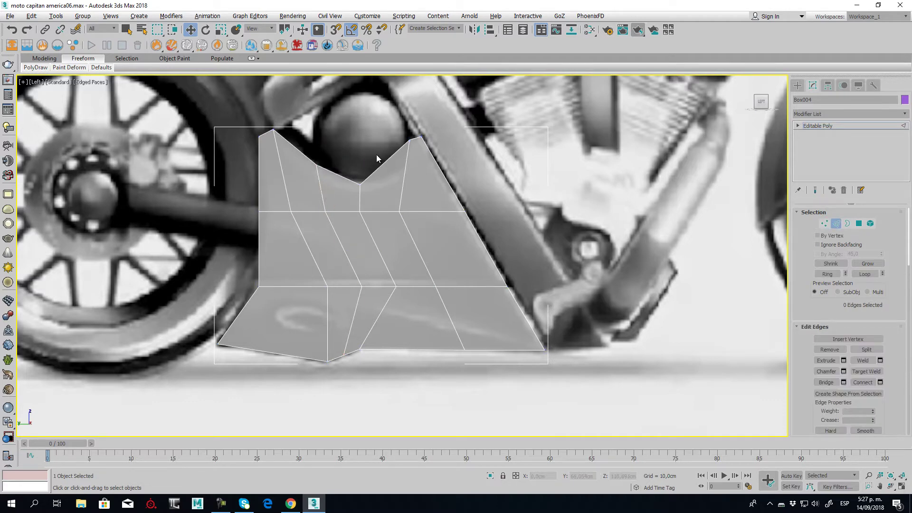
{"action": "left_click", "coordinate": [827, 274]}
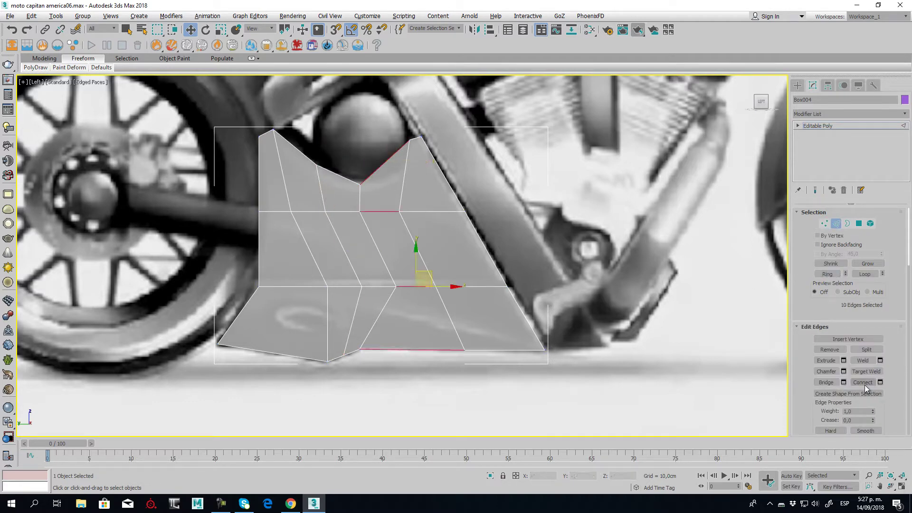
{"action": "left_click", "coordinate": [863, 382]}
{"action": "left_click", "coordinate": [824, 223]}
{"action": "left_click_drag", "start_coordinate": [367, 155], "coordinate": [399, 190]}
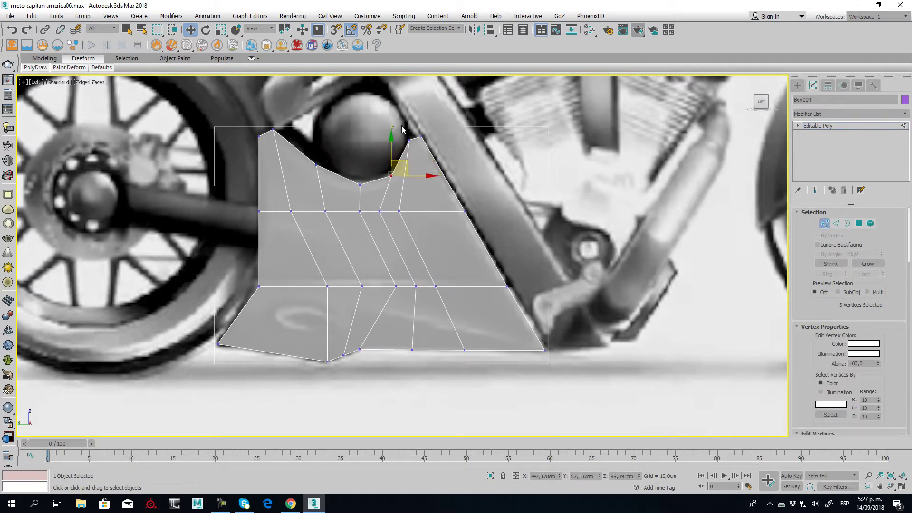
{"action": "left_click_drag", "start_coordinate": [399, 150], "coordinate": [426, 125]}
Adjust the middle and lower rows so the middle row forms a straight horizontal line.
{"action": "left_click_drag", "start_coordinate": [433, 233], "coordinate": [400, 206]}
{"action": "left_click", "coordinate": [436, 286]}
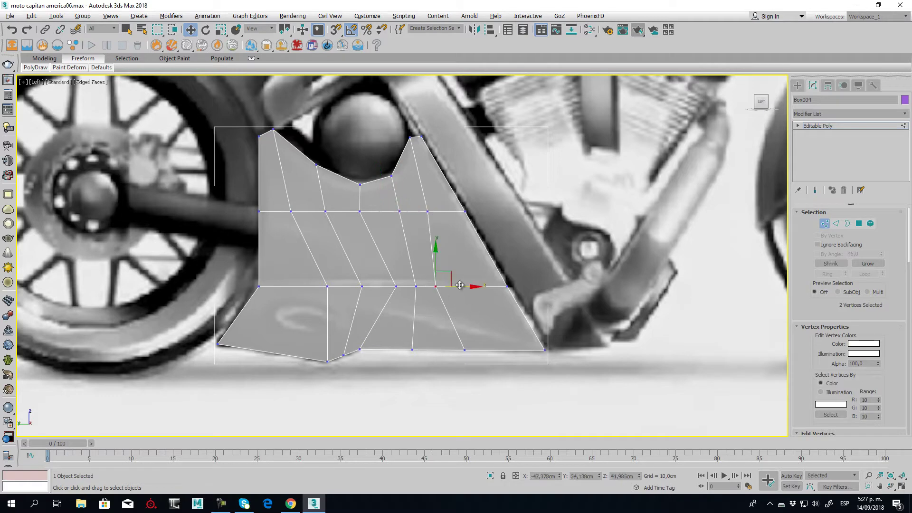
{"action": "mouse_move", "coordinate": [436, 286]}
{"action": "left_mouse_down"}
{"action": "mouse_move", "coordinate": [458, 286]}
{"action": "mouse_move", "coordinate": [410, 297]}
{"action": "mouse_move", "coordinate": [379, 286]}
{"action": "left_mouse_up"}
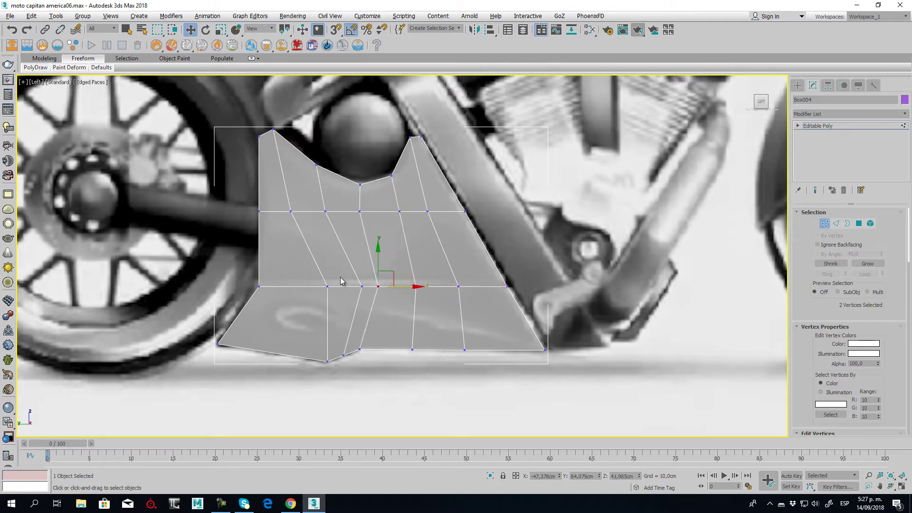
{"action": "left_click", "coordinate": [328, 286]}
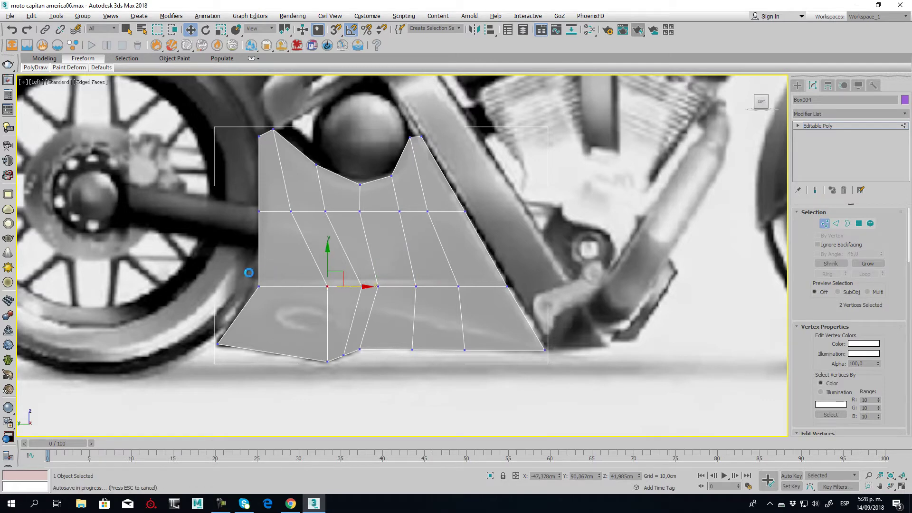
{"action": "left_click_drag", "start_coordinate": [235, 270], "coordinate": [512, 305]}
{"action": "left_click_drag", "start_coordinate": [386, 268], "coordinate": [386, 261]}
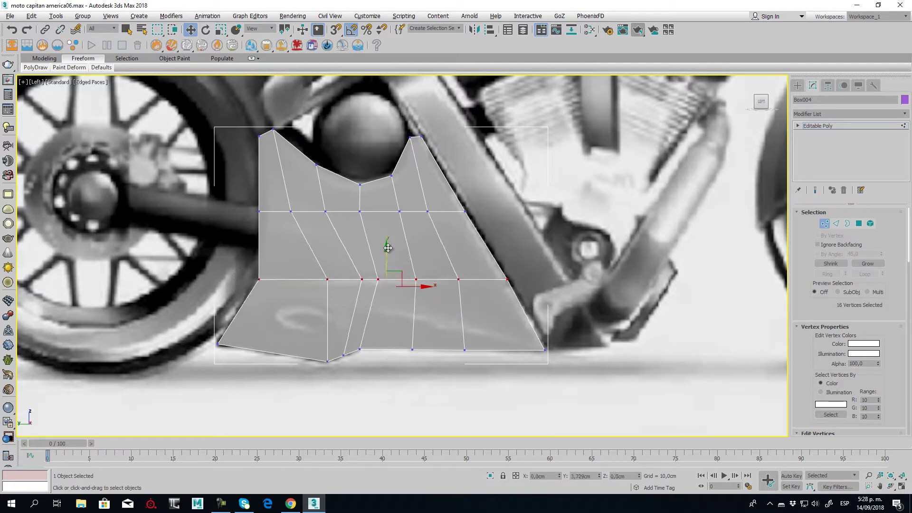
{"action": "left_click", "coordinate": [238, 274]}
{"action": "left_click_drag", "start_coordinate": [237, 273], "coordinate": [296, 284]}
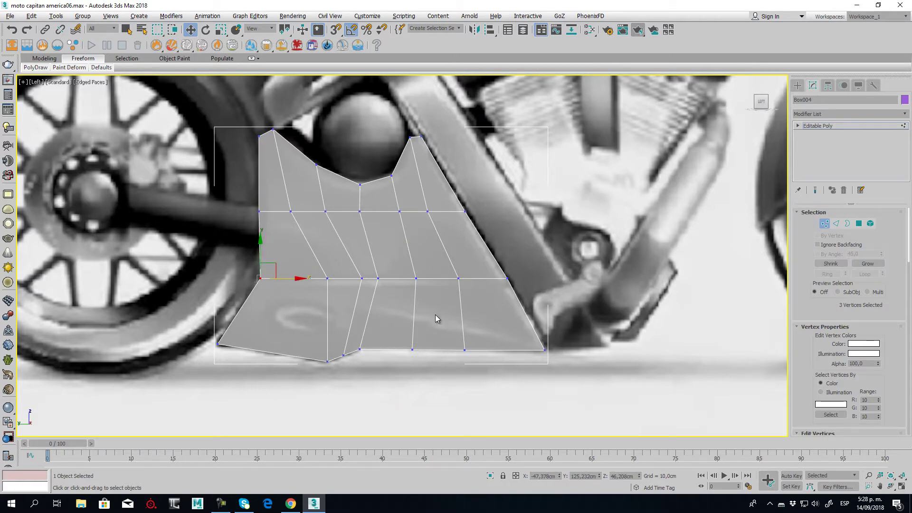
In Perspective view, select the right half of Box004 and delete it.
{"action": "key", "text": "p"}
{"action": "scroll", "coordinate": [406, 309], "scroll_direction": "down", "scroll_amount": 5}
{"action": "mouse_move", "coordinate": [405, 309]}
{"action": "middle_mouse_down", "text": "alt"}
{"action": "mouse_move", "coordinate": [391, 248]}
{"action": "mouse_move", "coordinate": [395, 280]}
{"action": "middle_mouse_up", "text": "alt"}
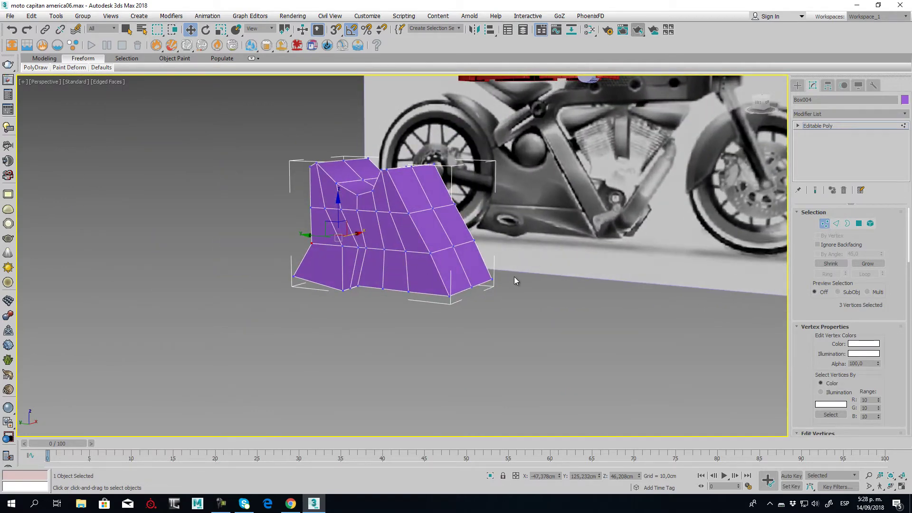
{"action": "middle_click_drag", "start_coordinate": [515, 277], "coordinate": [355, 116], "text": "alt"}
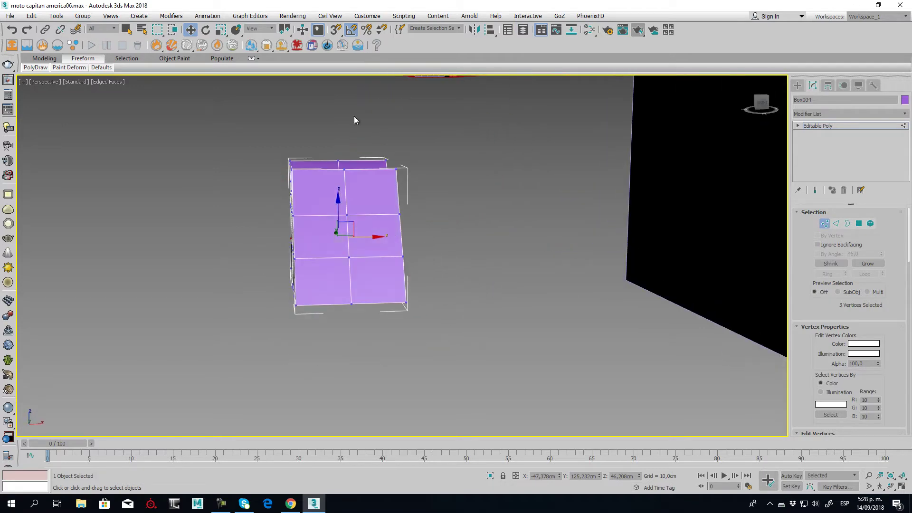
{"action": "left_click_drag", "start_coordinate": [535, 361], "coordinate": [544, 355]}
{"action": "key", "text": "Delete"}
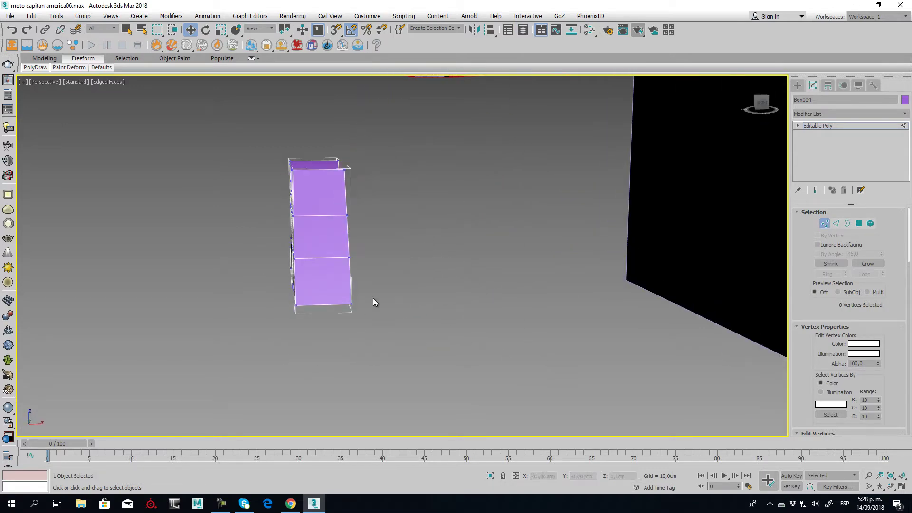
{"action": "middle_click_drag", "start_coordinate": [347, 293], "coordinate": [400, 308], "text": "alt"}
{"action": "scroll", "coordinate": [537, 271], "scroll_direction": "down", "scroll_amount": 3}
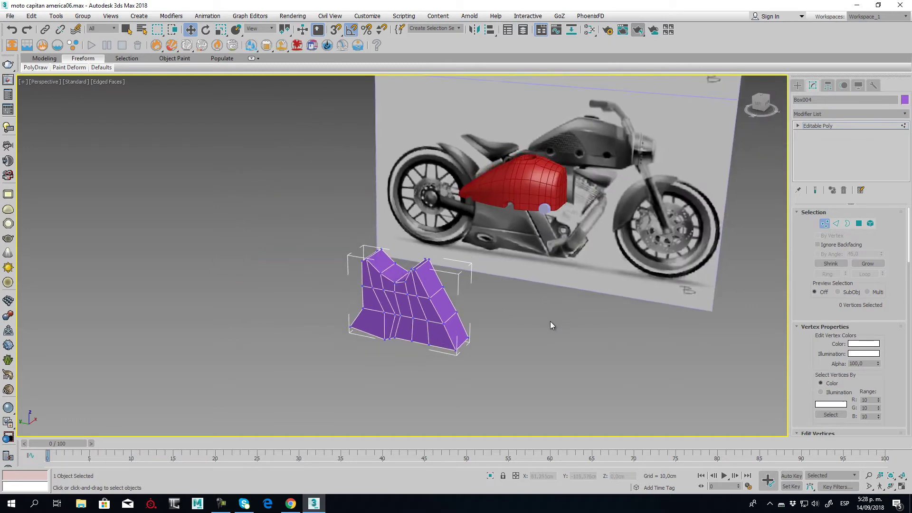
{"action": "middle_click_drag", "start_coordinate": [550, 321], "coordinate": [462, 314], "text": "alt"}
{"action": "scroll", "coordinate": [457, 313], "scroll_direction": "up", "scroll_amount": 3}
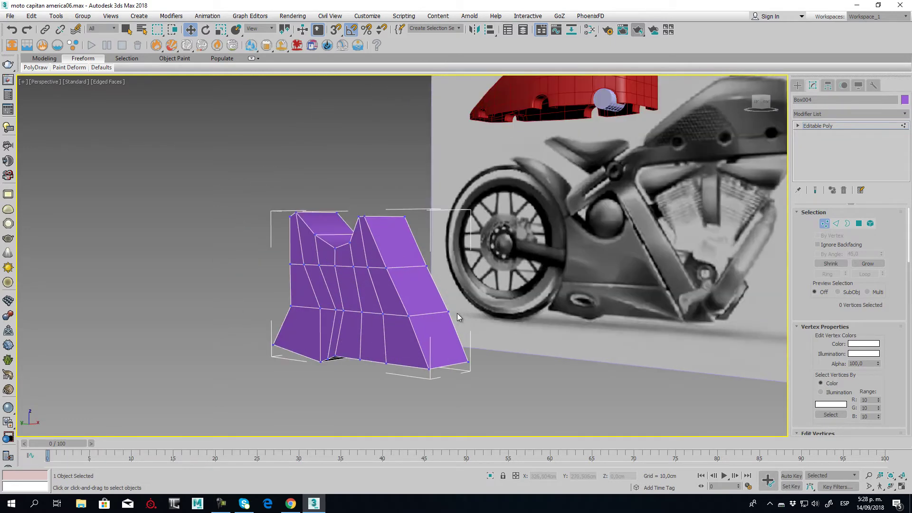
{"action": "left_click", "coordinate": [836, 223]}
Chamfer the panel's horizontal edge loop with 2 segments and amount 0,591cm.
{"action": "double_click", "coordinate": [359, 327]}
{"action": "double_click", "coordinate": [395, 317]}
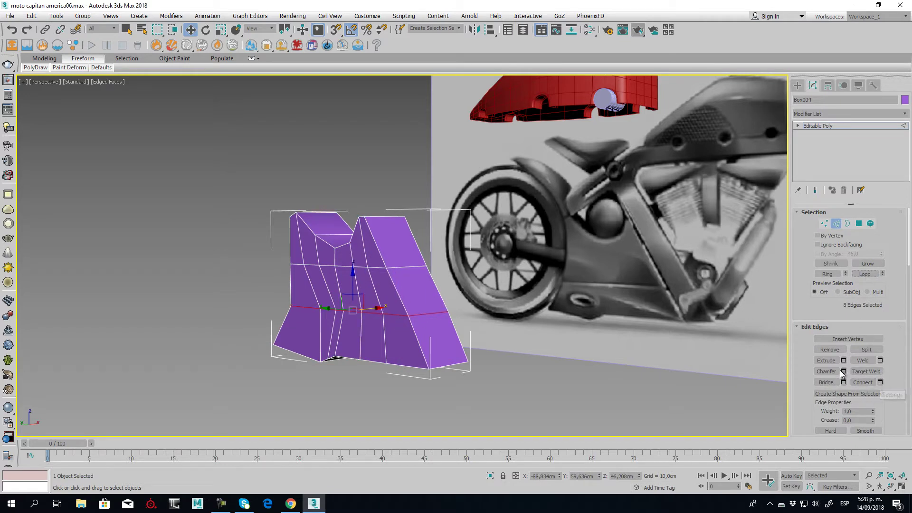
{"action": "scroll", "coordinate": [366, 312], "scroll_direction": "up", "scroll_amount": 5}
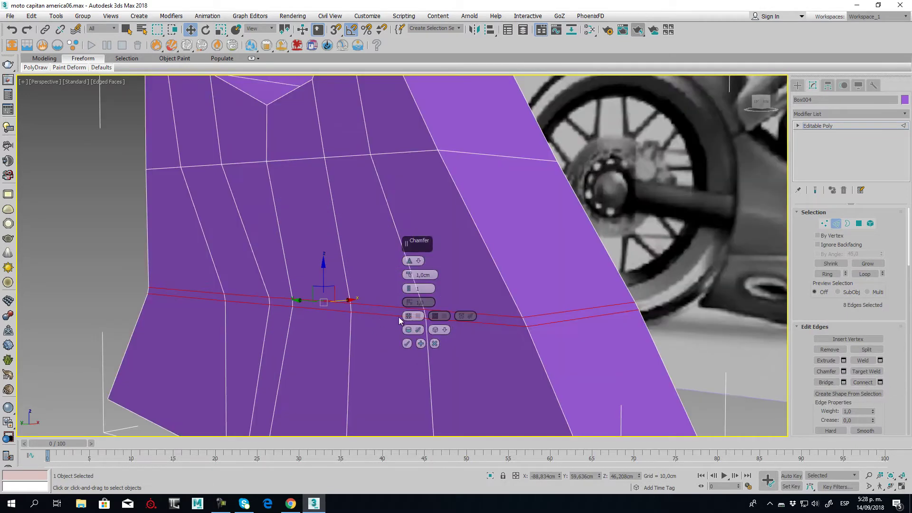
{"action": "left_click", "coordinate": [410, 290]}
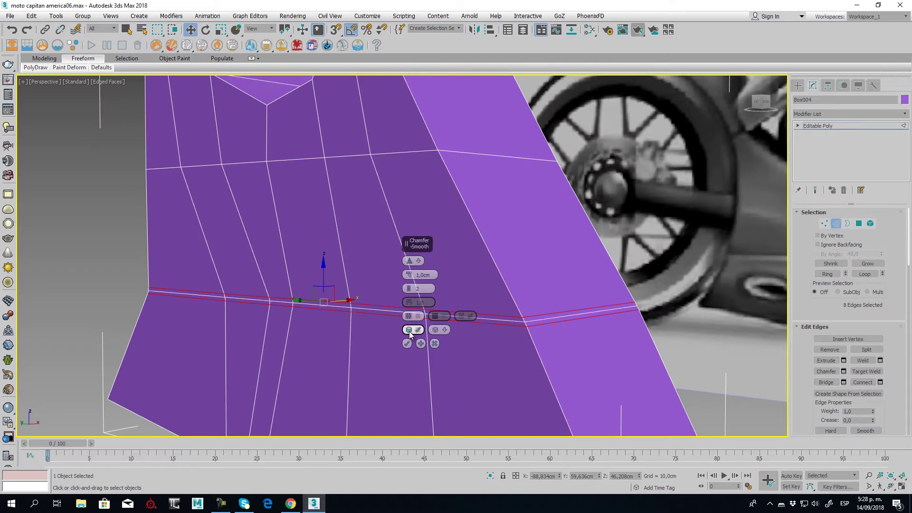
{"action": "left_click", "coordinate": [409, 290]}
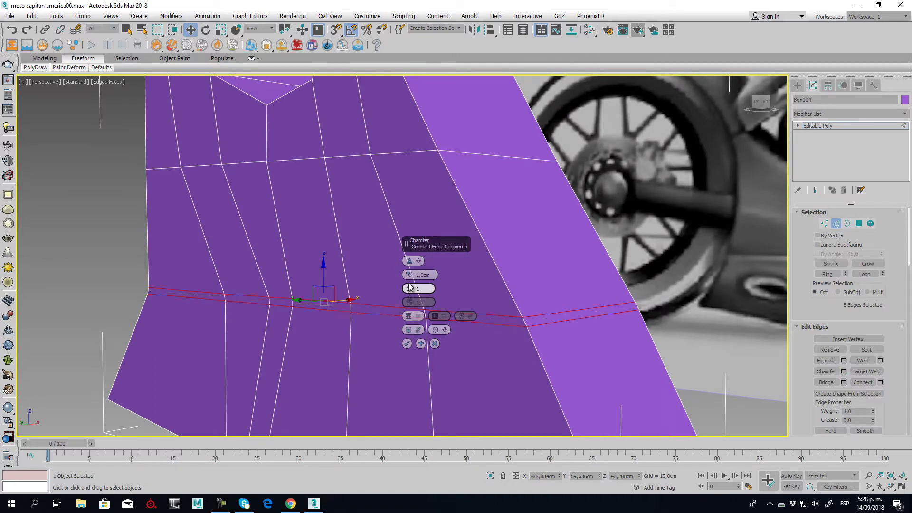
{"action": "left_click", "coordinate": [410, 289]}
{"action": "left_click_drag", "start_coordinate": [410, 275], "coordinate": [413, 279]}
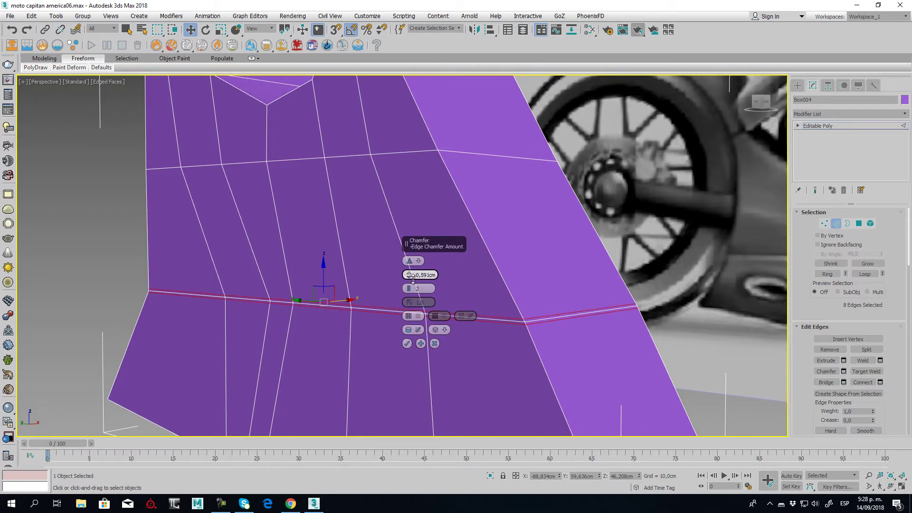
{"action": "left_click", "coordinate": [406, 343]}
Select the chamfered strip's lower edge loop and pull new faces out from it.
{"action": "scroll", "coordinate": [364, 308], "scroll_direction": "up", "scroll_amount": 3}
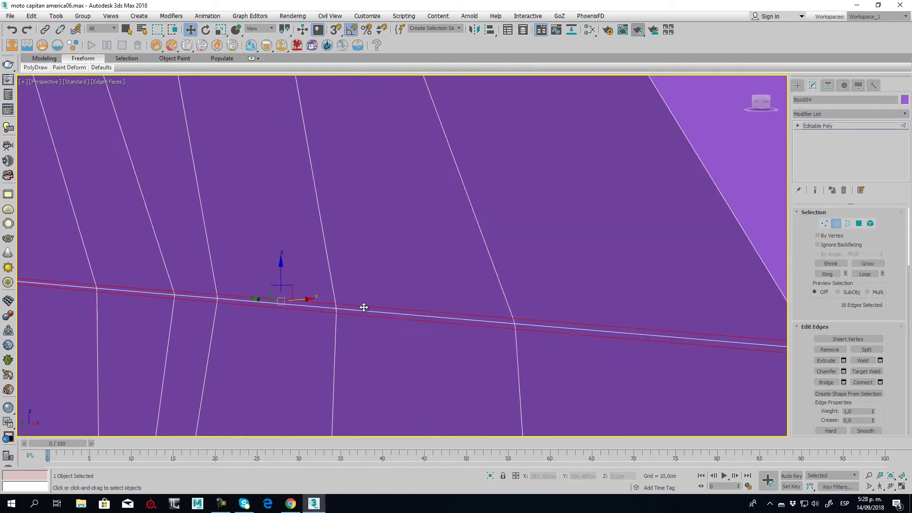
{"action": "left_click", "coordinate": [365, 309]}
{"action": "left_click", "coordinate": [384, 314]}
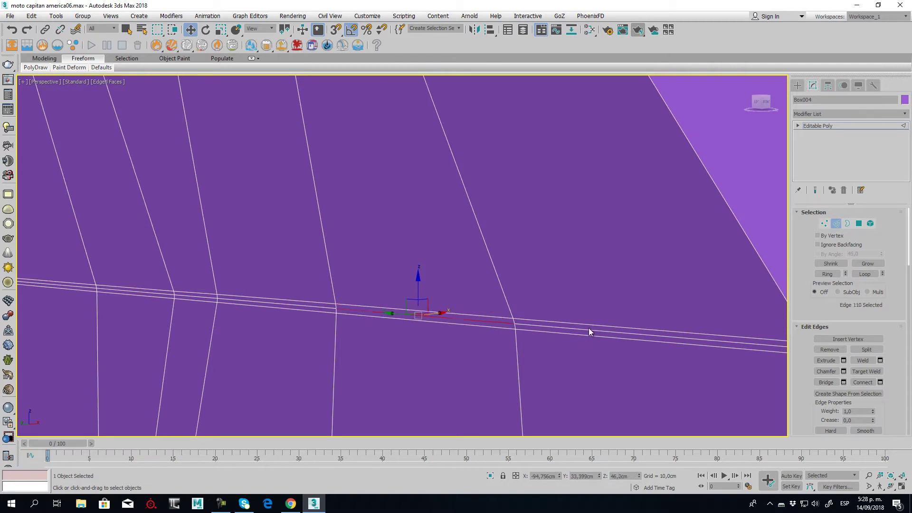
{"action": "left_click", "coordinate": [872, 278]}
{"action": "scroll", "coordinate": [530, 289], "scroll_direction": "down", "scroll_amount": 5}
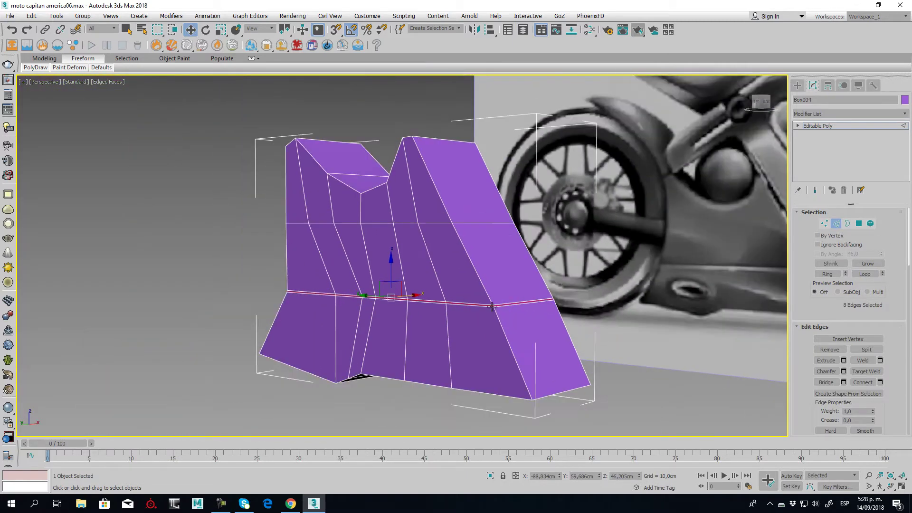
{"action": "mouse_move", "coordinate": [570, 295]}
{"action": "middle_mouse_down", "text": "alt"}
{"action": "mouse_move", "coordinate": [427, 356]}
{"action": "mouse_move", "coordinate": [244, 287]}
{"action": "middle_mouse_up", "text": "alt"}
{"action": "left_click", "coordinate": [264, 332], "text": "alt"}
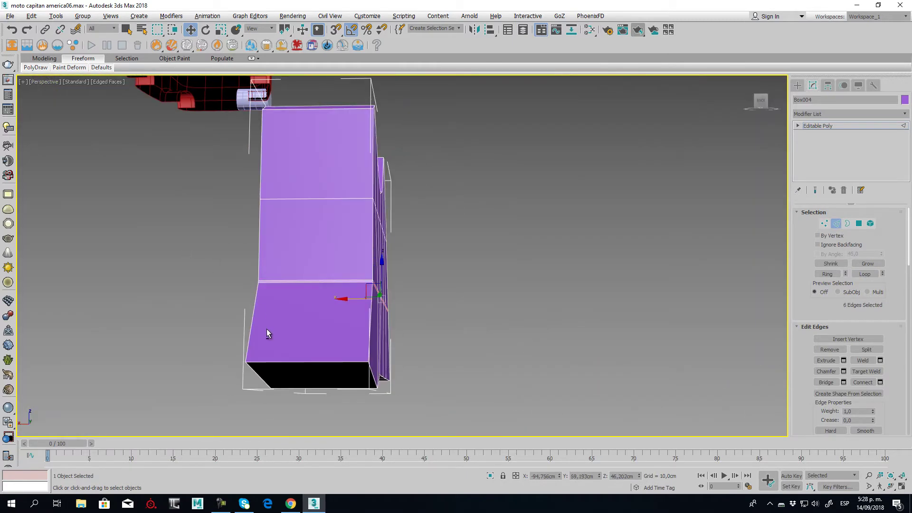
{"action": "mouse_move", "coordinate": [264, 332]}
{"action": "middle_mouse_down", "text": "alt"}
{"action": "mouse_move", "coordinate": [380, 349]}
{"action": "mouse_move", "coordinate": [397, 306]}
{"action": "middle_mouse_up", "text": "alt"}
{"action": "scroll", "coordinate": [400, 295], "scroll_direction": "up", "scroll_amount": 5}
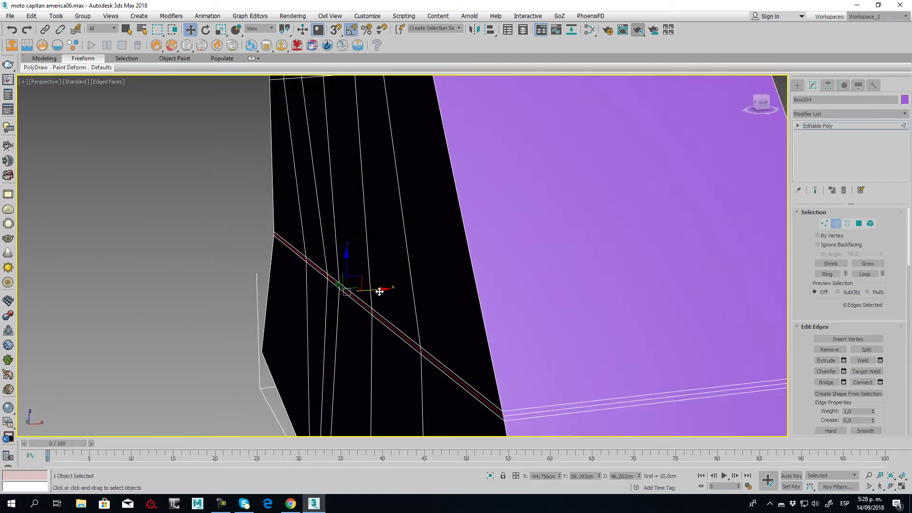
{"action": "left_click_drag", "start_coordinate": [379, 291], "coordinate": [388, 293], "text": "shift"}
Select edges on the chamfered strip and nudge one slightly.
{"action": "mouse_move", "coordinate": [389, 355]}
{"action": "middle_mouse_down", "text": "alt"}
{"action": "mouse_move", "coordinate": [415, 349]}
{"action": "mouse_move", "coordinate": [245, 330]}
{"action": "middle_mouse_up", "text": "alt"}
{"action": "scroll", "coordinate": [341, 330], "scroll_direction": "down", "scroll_amount": 5}
{"action": "middle_click_drag", "start_coordinate": [342, 329], "coordinate": [489, 335], "text": "alt"}
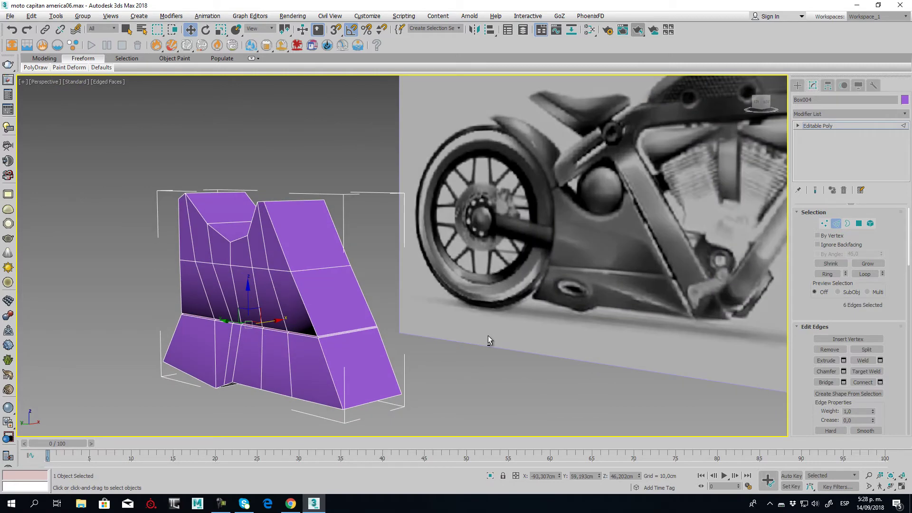
{"action": "scroll", "coordinate": [412, 293], "scroll_direction": "up", "scroll_amount": 5}
{"action": "scroll", "coordinate": [412, 294], "scroll_direction": "down", "scroll_amount": 5}
{"action": "left_click", "coordinate": [408, 292]}
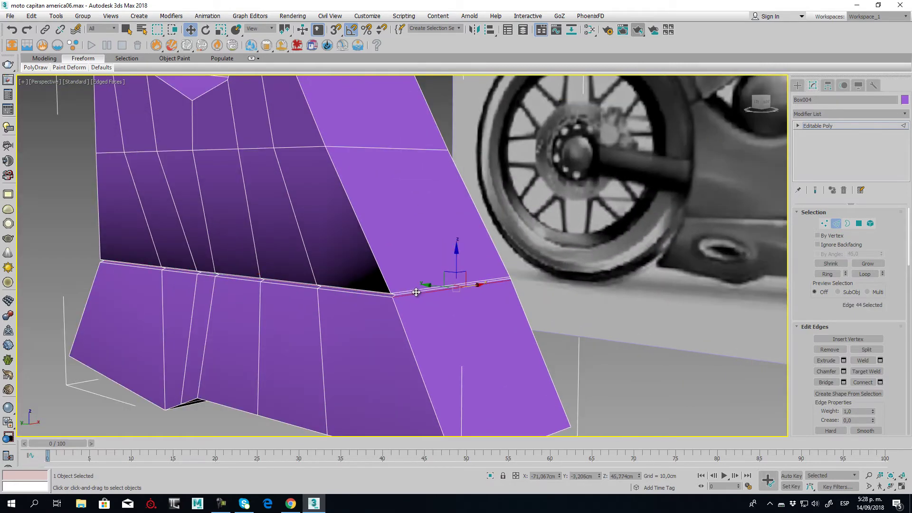
{"action": "scroll", "coordinate": [412, 293], "scroll_direction": "up", "scroll_amount": 5}
{"action": "left_click", "coordinate": [422, 292]}
{"action": "left_click_drag", "start_coordinate": [484, 281], "coordinate": [469, 276]}
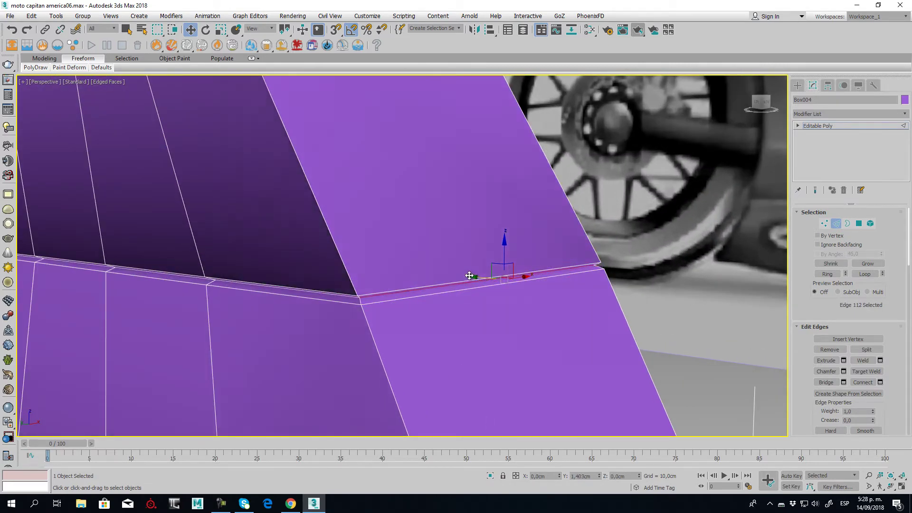
Select the edge along the diagonal seam and view the lower band from low.
{"action": "scroll", "coordinate": [381, 298], "scroll_direction": "down", "scroll_amount": 5}
{"action": "middle_click_drag", "start_coordinate": [381, 298], "coordinate": [224, 356], "text": "alt"}
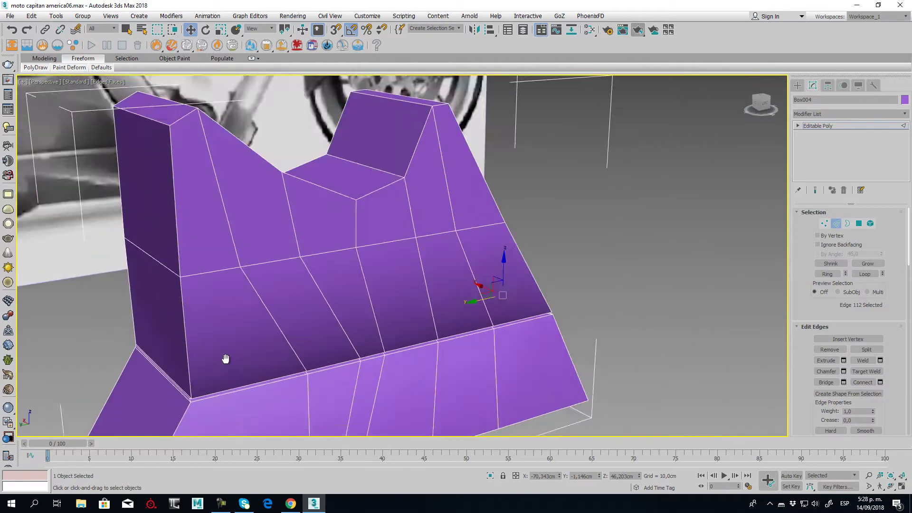
{"action": "scroll", "coordinate": [294, 293], "scroll_direction": "up", "scroll_amount": 5}
{"action": "left_click", "coordinate": [231, 319]}
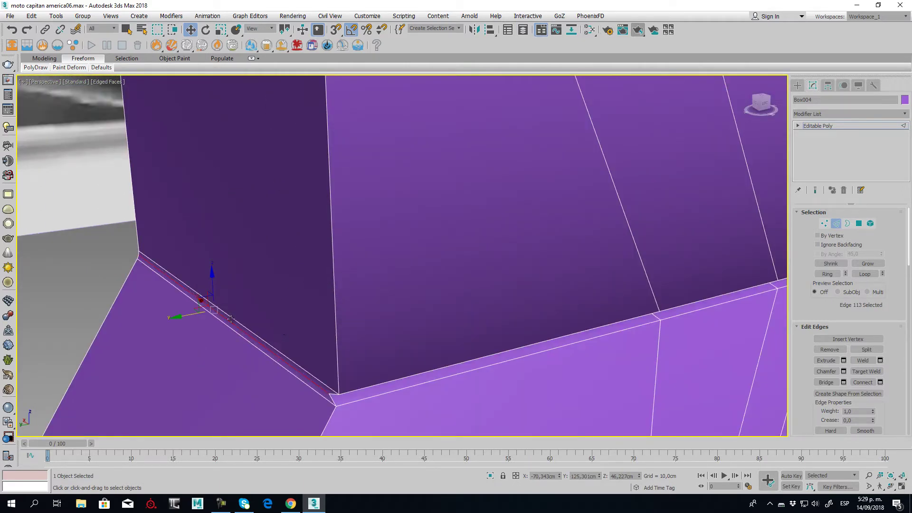
{"action": "middle_click_drag", "start_coordinate": [189, 317], "coordinate": [198, 316], "text": "alt"}
{"action": "middle_click_drag", "start_coordinate": [434, 335], "coordinate": [136, 213], "text": "alt"}
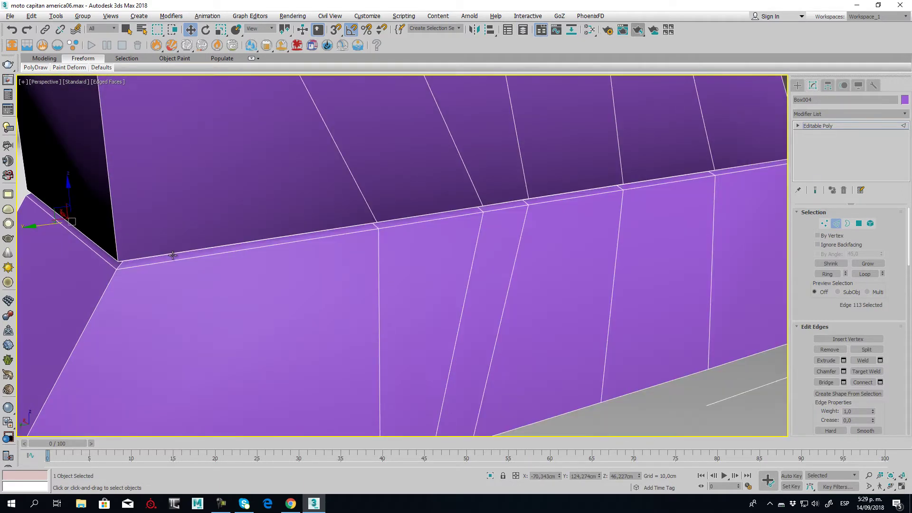
{"action": "scroll", "coordinate": [135, 213], "scroll_direction": "up", "scroll_amount": 3}
{"action": "scroll", "coordinate": [176, 203], "scroll_direction": "up", "scroll_amount": 2}
Connect the band corner's edge ring with 2 segments pinched toward the band borders.
{"action": "left_click", "coordinate": [166, 188]}
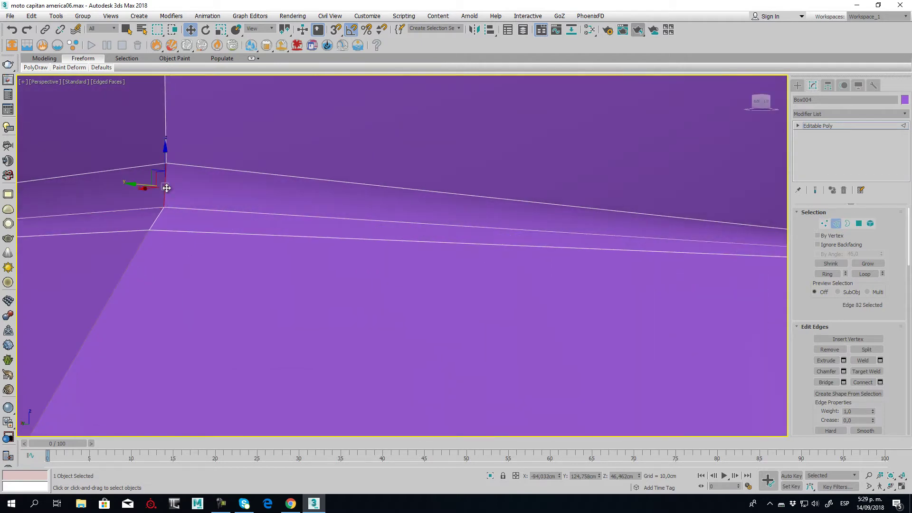
{"action": "left_click", "coordinate": [827, 273]}
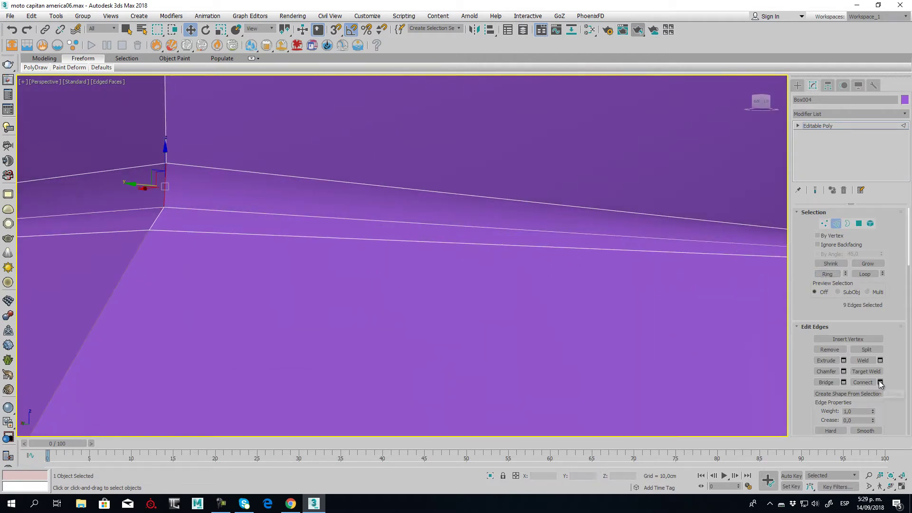
{"action": "left_click", "coordinate": [880, 383]}
{"action": "left_click", "coordinate": [409, 260]}
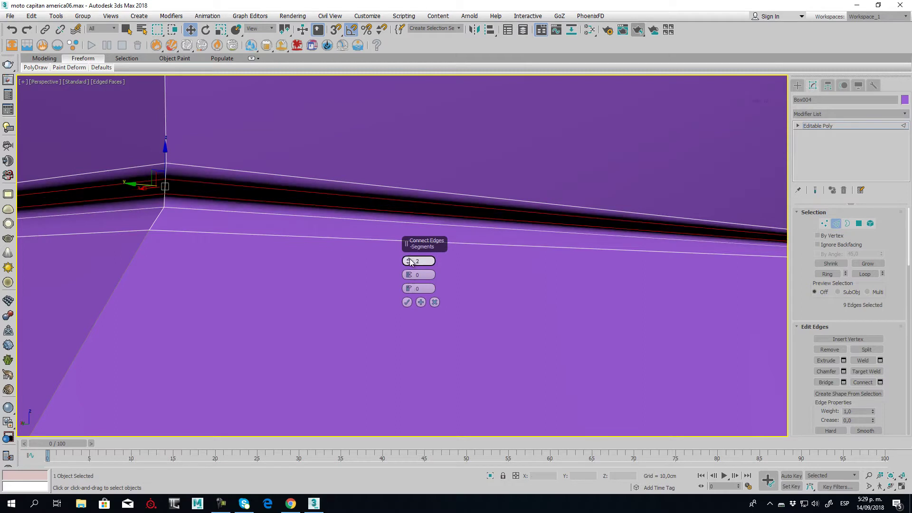
{"action": "mouse_move", "coordinate": [409, 274]}
{"action": "left_mouse_down"}
{"action": "mouse_move", "coordinate": [433, 183]}
{"action": "mouse_move", "coordinate": [484, 114]}
{"action": "left_mouse_up"}
{"action": "left_click", "coordinate": [408, 302]}
Add edge loops on the adjacent band ring and review the panel against the bike.
{"action": "left_click", "coordinate": [380, 305]}
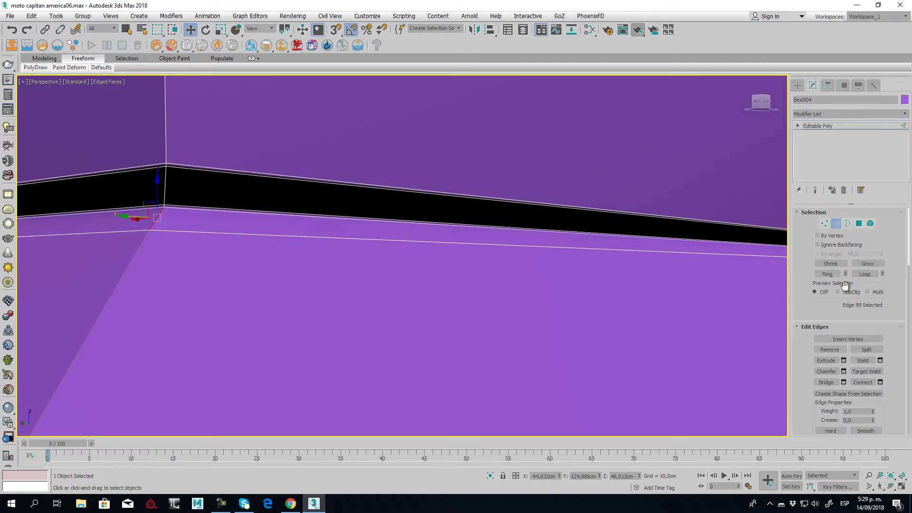
{"action": "left_click", "coordinate": [828, 274]}
{"action": "left_click", "coordinate": [880, 382]}
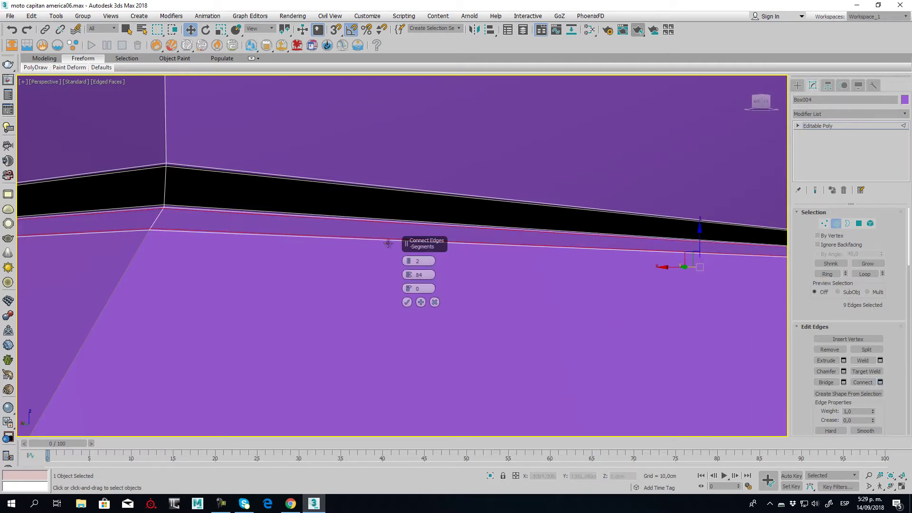
{"action": "left_click", "coordinate": [408, 303]}
{"action": "scroll", "coordinate": [456, 257], "scroll_direction": "down", "scroll_amount": 5}
{"action": "mouse_move", "coordinate": [457, 257]}
{"action": "middle_mouse_down", "text": "alt"}
{"action": "mouse_move", "coordinate": [513, 278]}
{"action": "mouse_move", "coordinate": [495, 309]}
{"action": "mouse_move", "coordinate": [510, 301]}
{"action": "mouse_move", "coordinate": [491, 293]}
{"action": "middle_mouse_up", "text": "alt"}
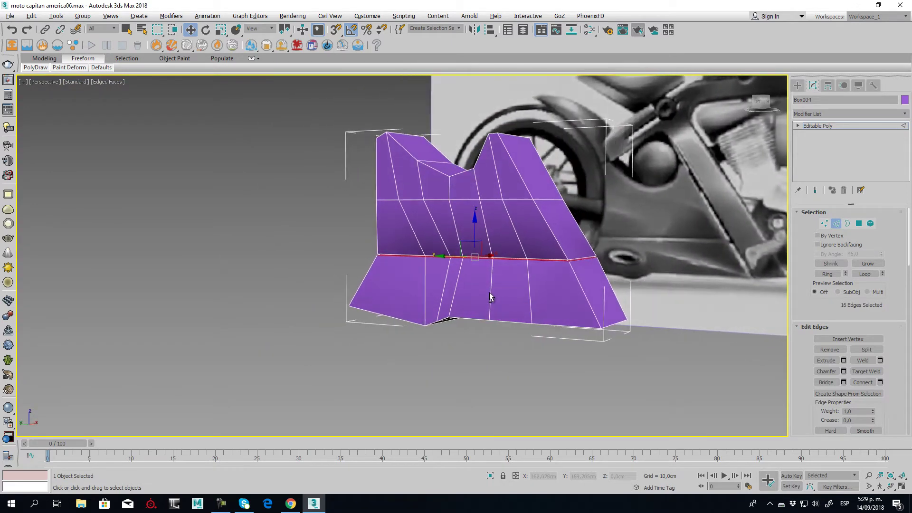
{"action": "mouse_move", "coordinate": [415, 292]}
{"action": "middle_mouse_down", "text": "alt"}
{"action": "mouse_move", "coordinate": [460, 294]}
{"action": "mouse_move", "coordinate": [423, 310]}
{"action": "middle_mouse_up", "text": "alt"}
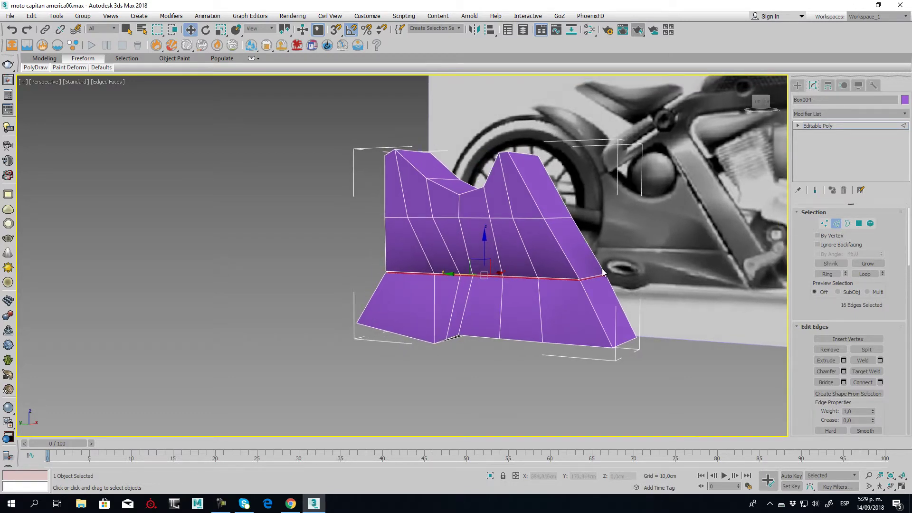
{"action": "middle_click_drag", "start_coordinate": [405, 316], "coordinate": [601, 319], "text": "alt"}
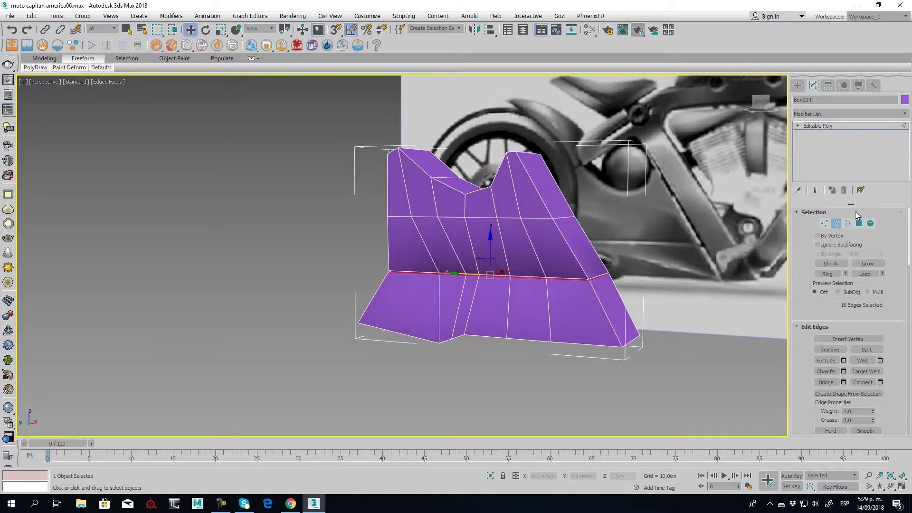
Inset the lower-left front polygon of the panel to add a border of faces.
{"action": "left_click", "coordinate": [858, 223]}
{"action": "left_click", "coordinate": [412, 308]}
{"action": "left_click", "coordinate": [864, 360]}
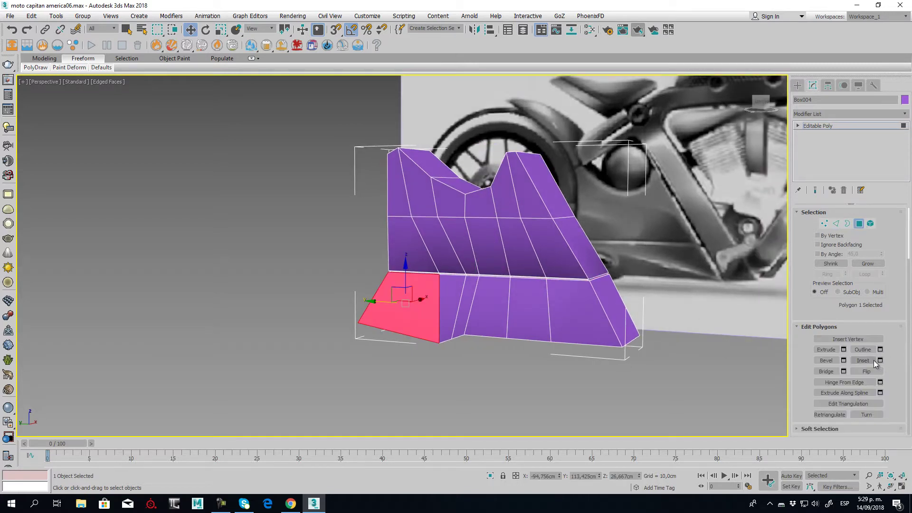
{"action": "left_click_drag", "start_coordinate": [414, 303], "coordinate": [411, 340]}
Scale the inset inner face smaller and delete it to open a hole.
{"action": "left_click", "coordinate": [220, 31]}
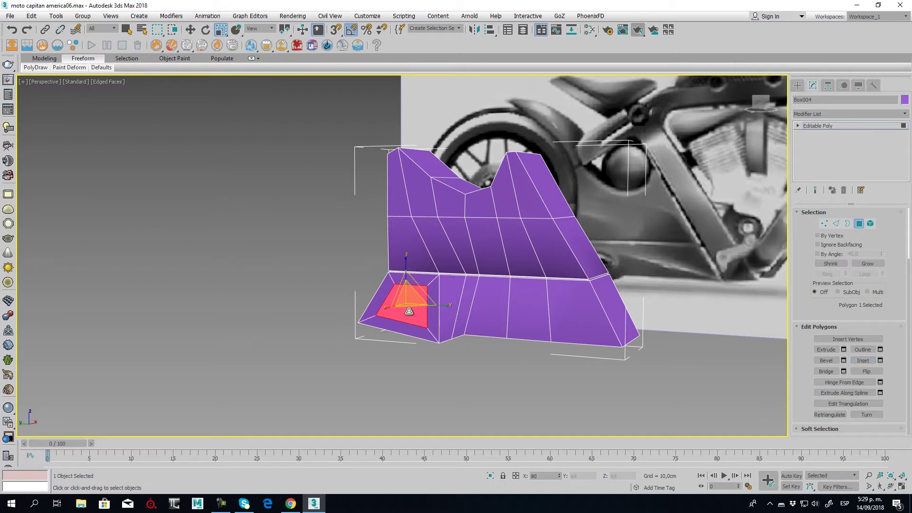
{"action": "middle_click_drag", "start_coordinate": [414, 352], "coordinate": [485, 332], "text": "alt"}
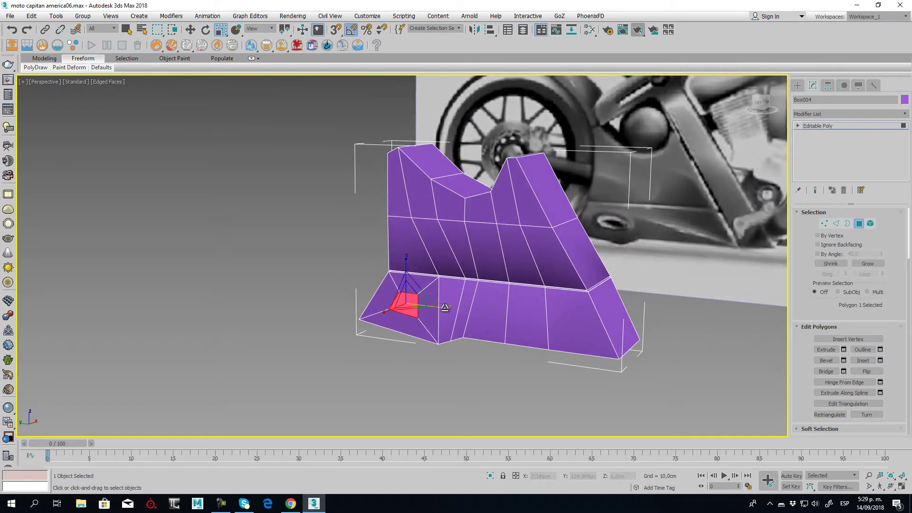
{"action": "left_click_drag", "start_coordinate": [446, 307], "coordinate": [464, 313]}
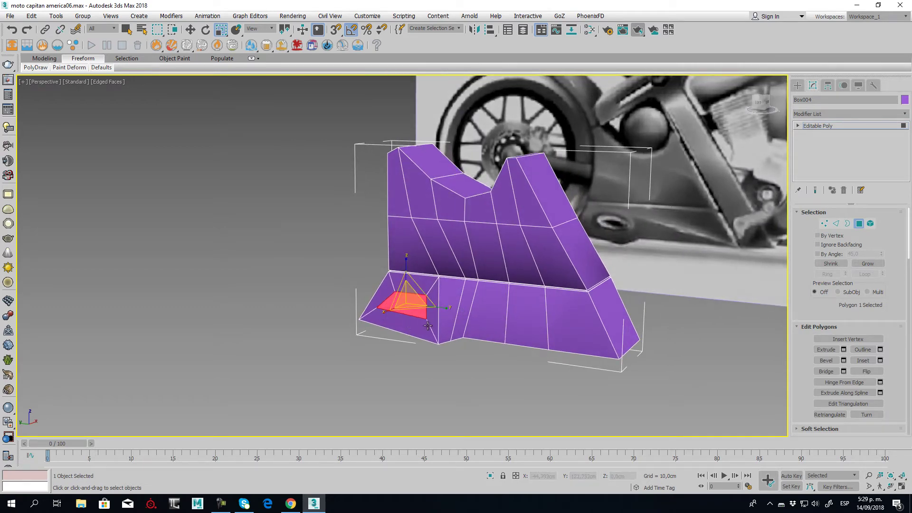
{"action": "left_click_drag", "start_coordinate": [407, 303], "coordinate": [412, 306]}
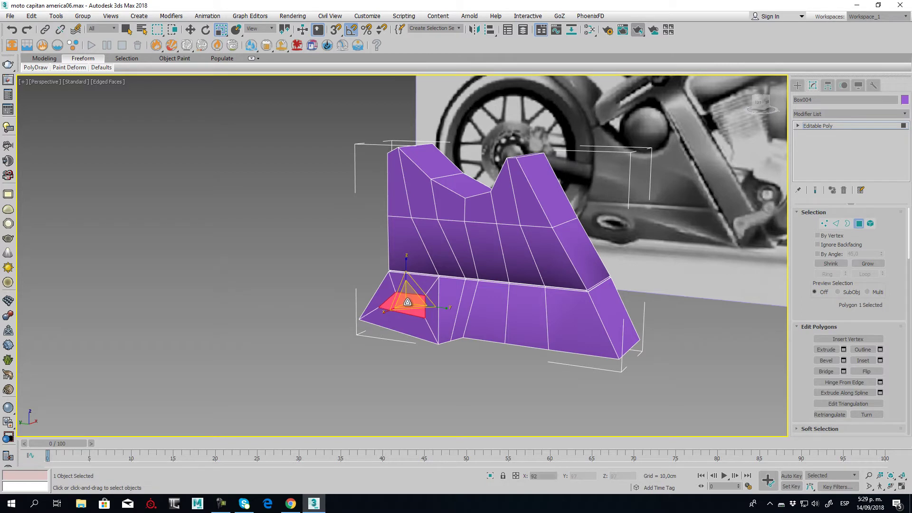
{"action": "key", "text": "Delete"}
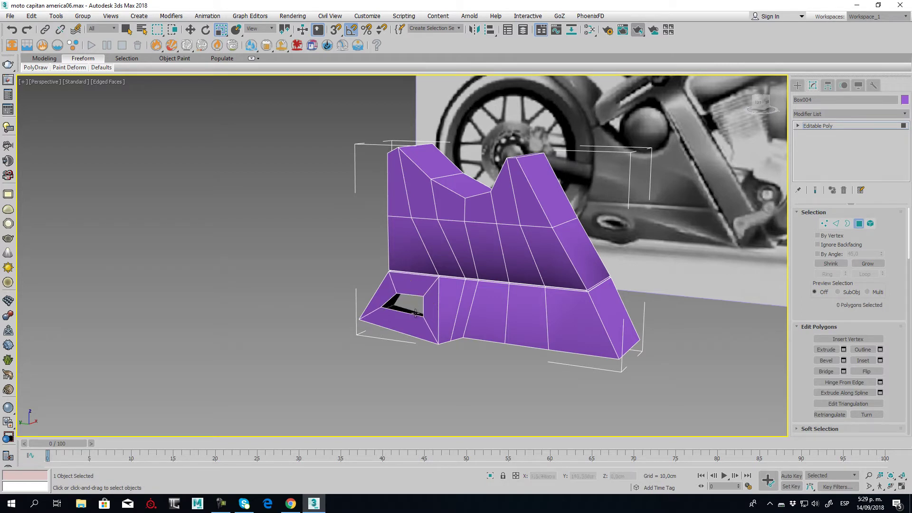
Select the three faces surrounding the new opening.
{"action": "middle_click_drag", "start_coordinate": [455, 352], "coordinate": [418, 330], "text": "alt"}
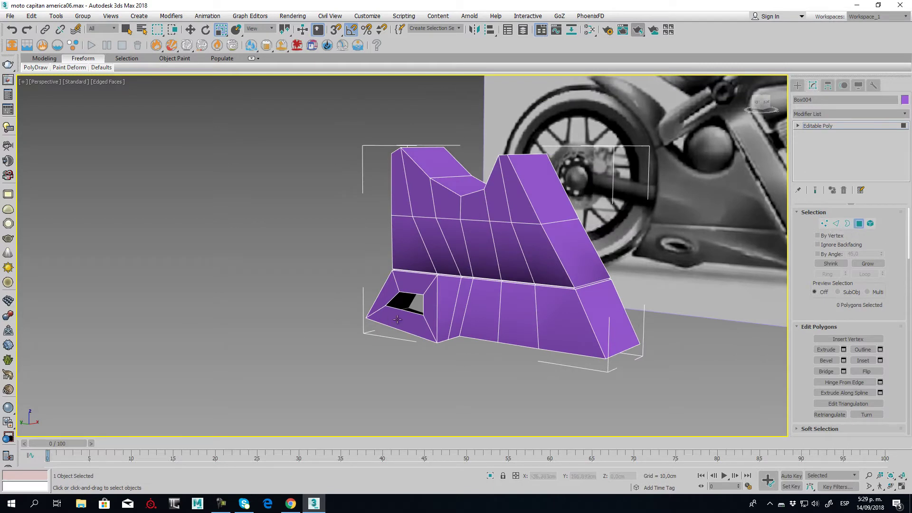
{"action": "left_click", "coordinate": [397, 319]}
{"action": "left_click", "coordinate": [382, 301], "text": "ctrl"}
{"action": "left_click", "coordinate": [420, 311], "text": "ctrl"}
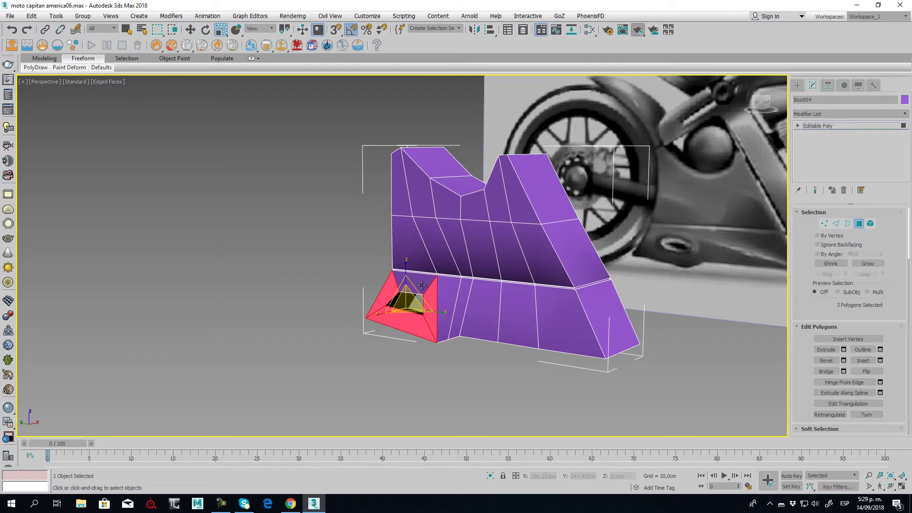
Box-select the front wedge's vertices and move them to reshape the opening's outline.
{"action": "left_click", "coordinate": [824, 224]}
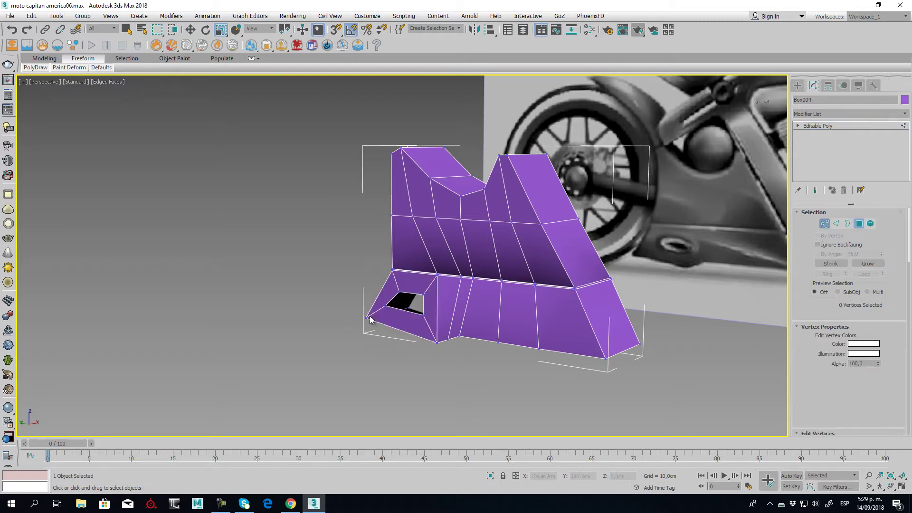
{"action": "left_click_drag", "start_coordinate": [450, 372], "coordinate": [441, 369]}
{"action": "middle_click_drag", "start_coordinate": [441, 369], "coordinate": [475, 394], "text": "alt"}
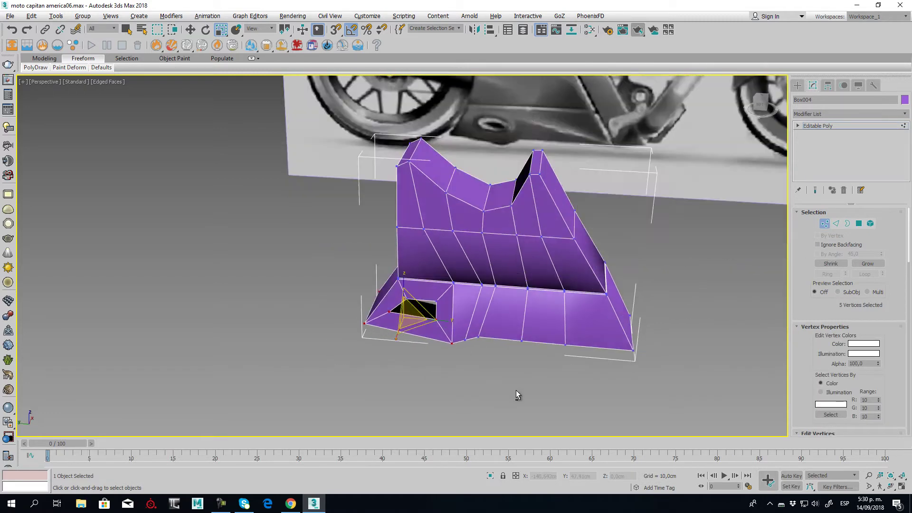
{"action": "left_click", "coordinate": [190, 29]}
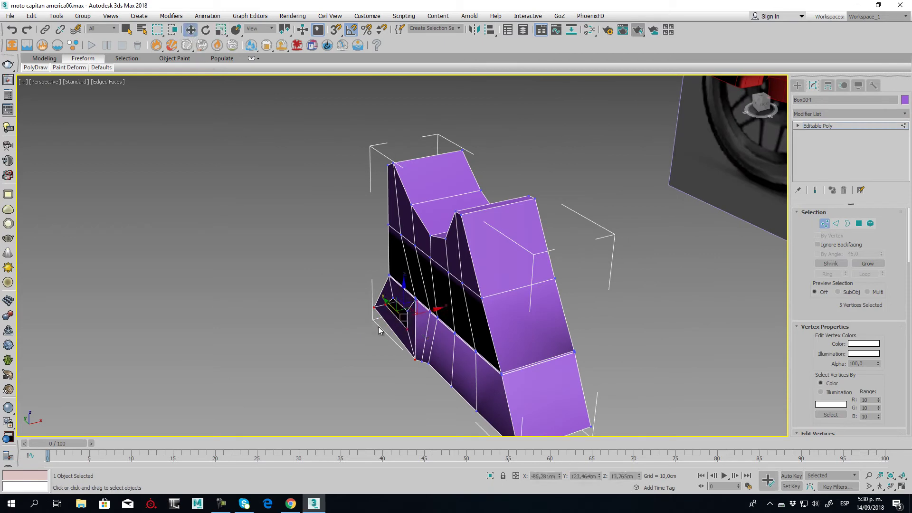
{"action": "left_click_drag", "start_coordinate": [425, 314], "coordinate": [415, 316]}
Select two vertices near the opening and view the panel from the side.
{"action": "left_click", "coordinate": [393, 298]}
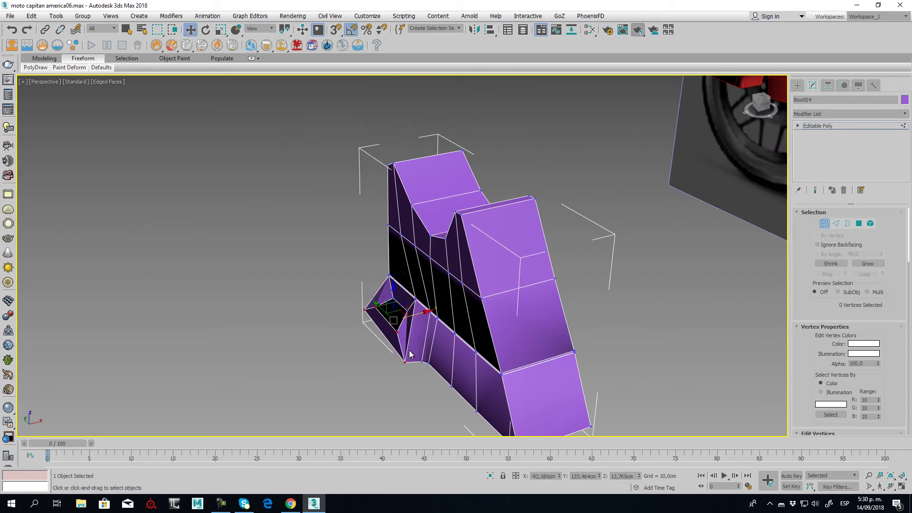
{"action": "left_click", "coordinate": [392, 298]}
{"action": "left_click", "coordinate": [407, 314], "text": "ctrl"}
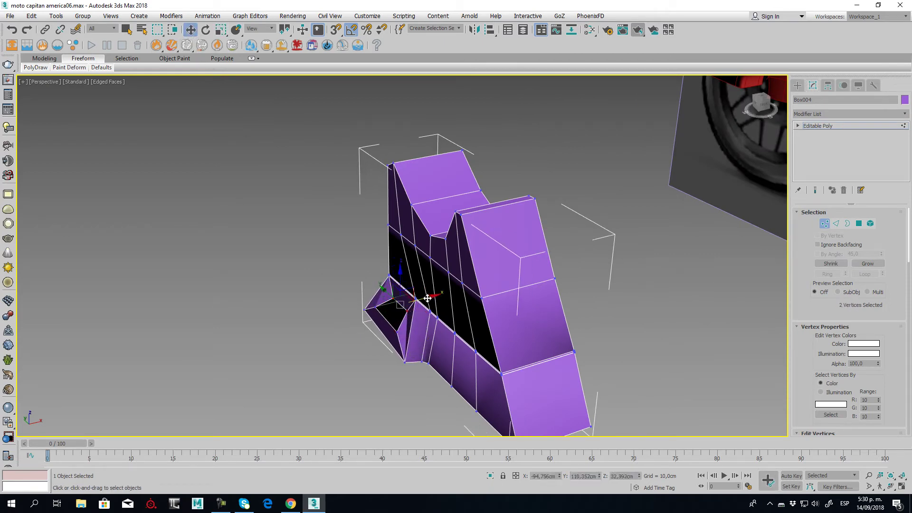
{"action": "mouse_move", "coordinate": [418, 344]}
{"action": "middle_mouse_down", "text": "alt"}
{"action": "mouse_move", "coordinate": [405, 357]}
{"action": "mouse_move", "coordinate": [463, 355]}
{"action": "mouse_move", "coordinate": [424, 331]}
{"action": "mouse_move", "coordinate": [434, 369]}
{"action": "mouse_move", "coordinate": [461, 316]}
{"action": "mouse_move", "coordinate": [437, 340]}
{"action": "middle_mouse_up", "text": "alt"}
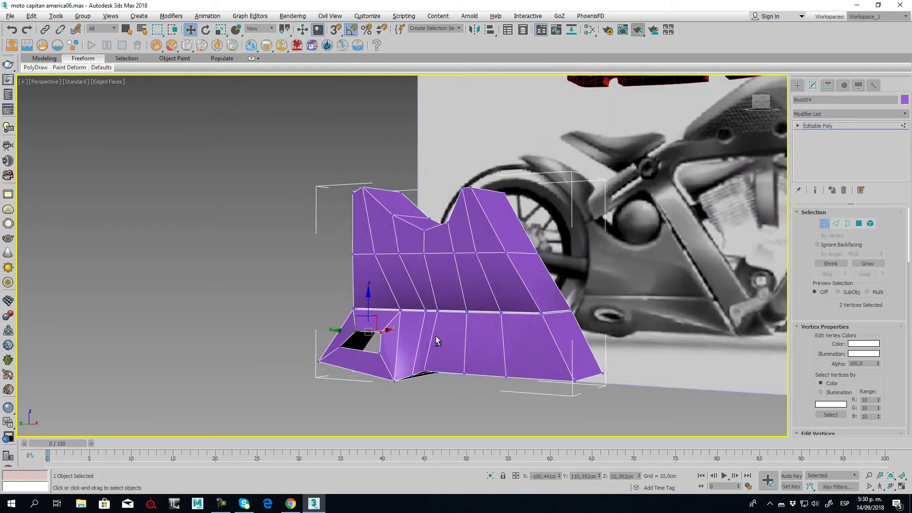
Connect the upper section's vertical edge ring with a single horizontal edge loop.
{"action": "middle_click_drag", "start_coordinate": [356, 272], "coordinate": [368, 278], "text": "alt"}
{"action": "left_click", "coordinate": [838, 226]}
{"action": "left_click_drag", "start_coordinate": [325, 274], "coordinate": [637, 288]}
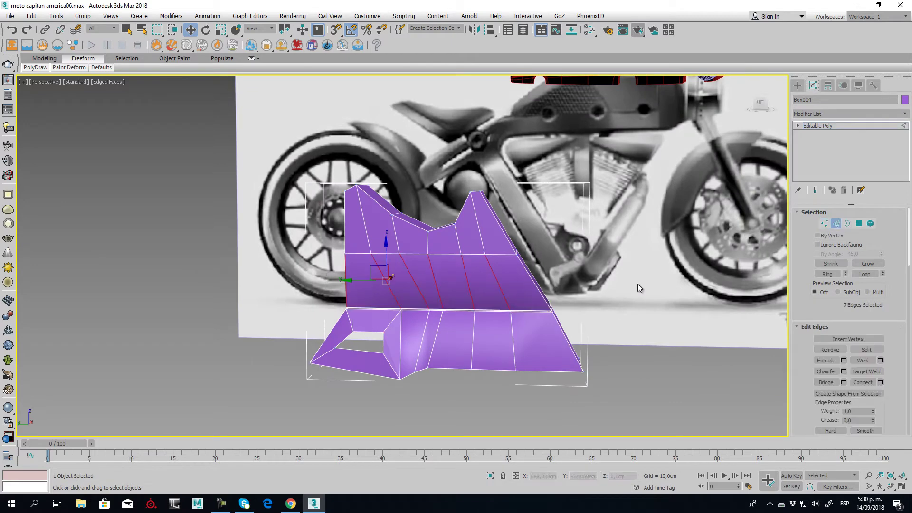
{"action": "left_click", "coordinate": [828, 274]}
{"action": "left_click", "coordinate": [880, 383]}
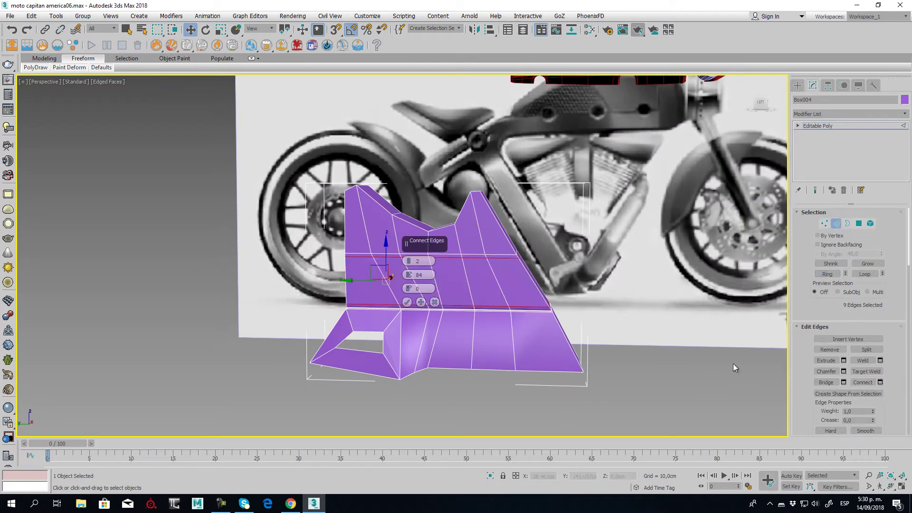
{"action": "left_click", "coordinate": [410, 264]}
{"action": "left_click", "coordinate": [408, 302]}
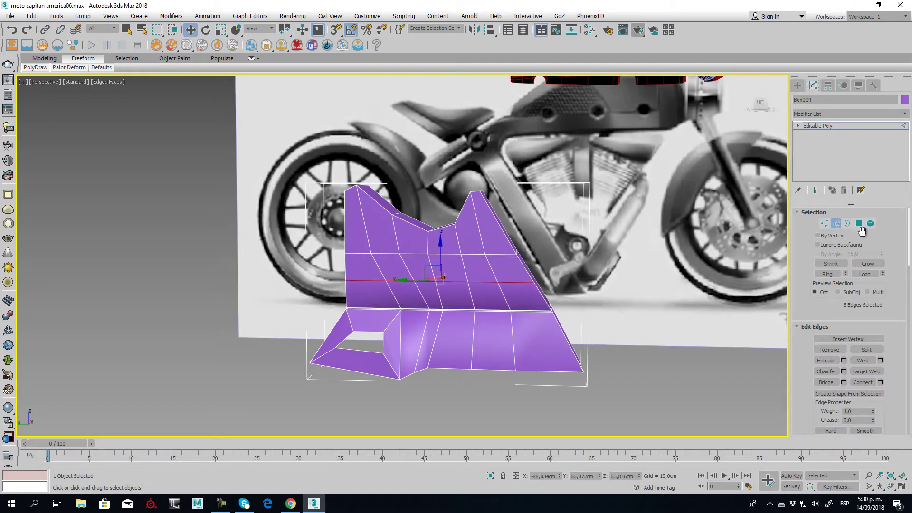
Select two edges on the panel's upper section.
{"action": "mouse_move", "coordinate": [367, 282]}
{"action": "middle_mouse_down", "text": "alt"}
{"action": "mouse_move", "coordinate": [391, 309]}
{"action": "mouse_move", "coordinate": [403, 301]}
{"action": "mouse_move", "coordinate": [387, 293]}
{"action": "middle_mouse_up", "text": "alt"}
{"action": "left_click", "coordinate": [395, 309]}
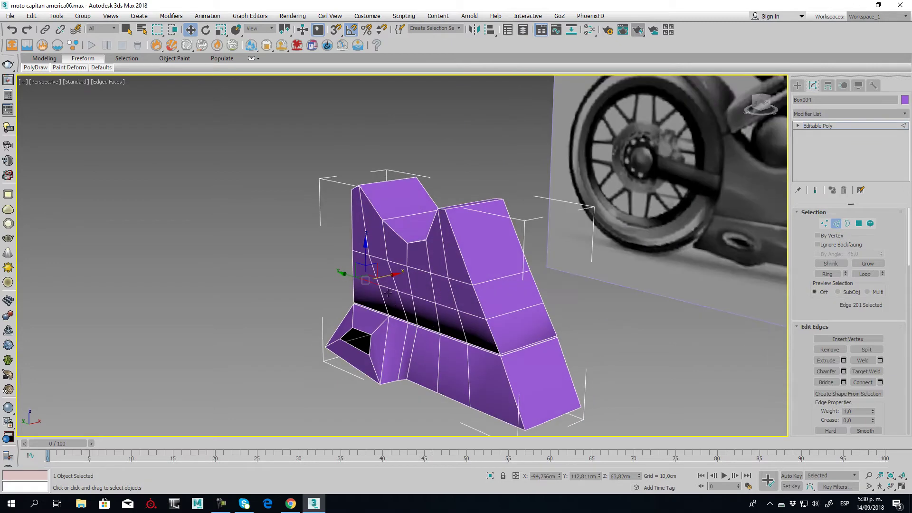
{"action": "left_click", "coordinate": [397, 279], "text": "ctrl"}
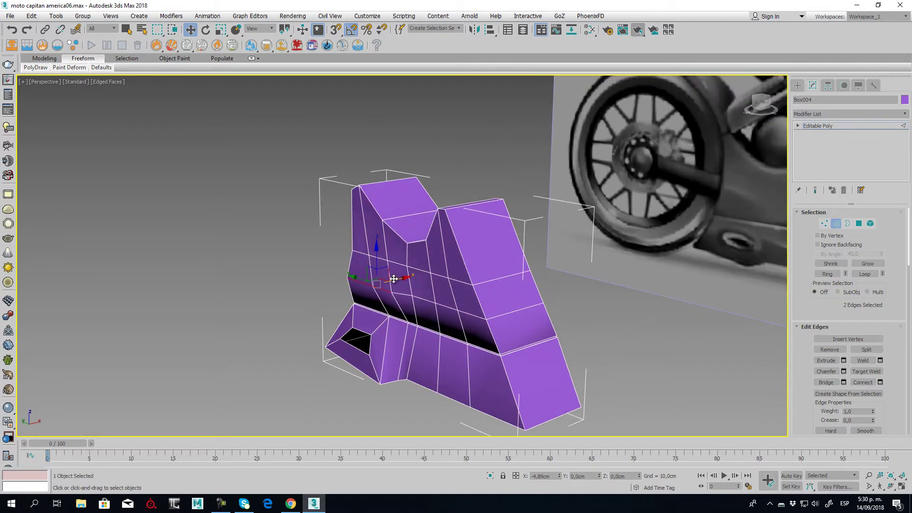
{"action": "mouse_move", "coordinate": [392, 278]}
{"action": "middle_mouse_down", "text": "alt"}
{"action": "mouse_move", "coordinate": [460, 326]}
{"action": "mouse_move", "coordinate": [535, 313]}
{"action": "mouse_move", "coordinate": [509, 320]}
{"action": "mouse_move", "coordinate": [570, 330]}
{"action": "mouse_move", "coordinate": [482, 322]}
{"action": "mouse_move", "coordinate": [703, 276]}
{"action": "middle_mouse_up", "text": "alt"}
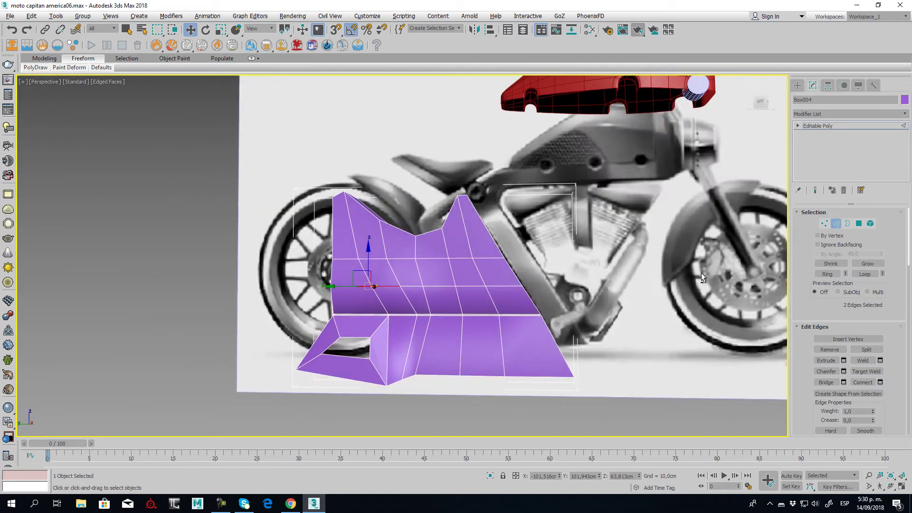
Add TurboSmooth with Iterations and Render Iters at 3 and Isoline Display on.
{"action": "left_click", "coordinate": [836, 223]}
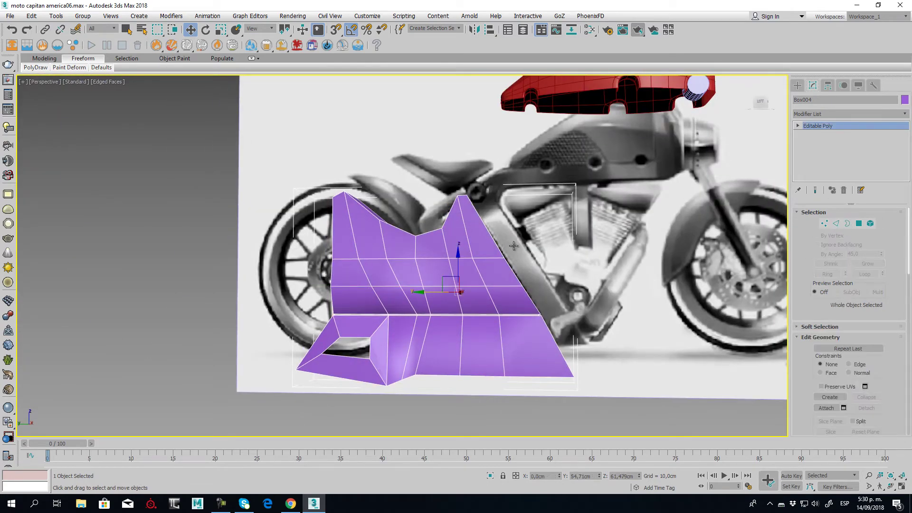
{"action": "mouse_move", "coordinate": [509, 244]}
{"action": "middle_mouse_down", "text": "alt"}
{"action": "mouse_move", "coordinate": [508, 257]}
{"action": "mouse_move", "coordinate": [520, 258]}
{"action": "middle_mouse_up", "text": "alt"}
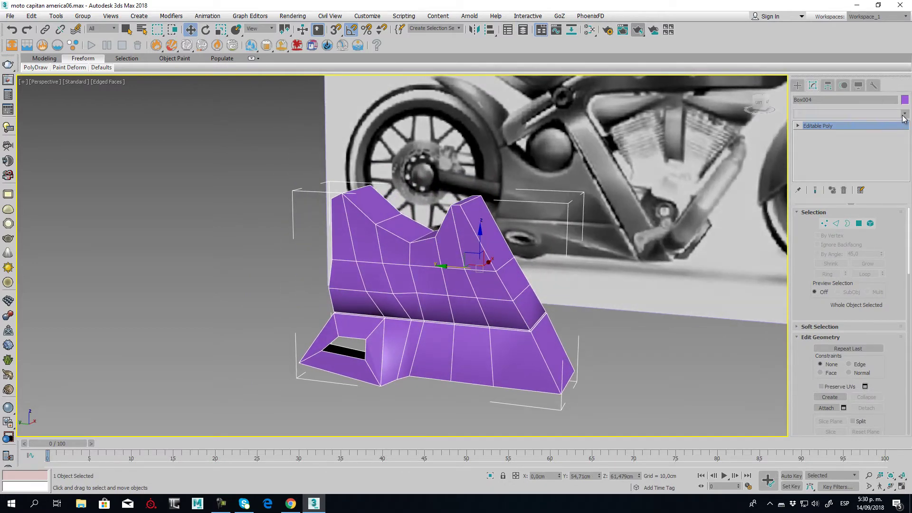
{"action": "left_click", "coordinate": [906, 114]}
{"action": "left_click_drag", "start_coordinate": [910, 143], "coordinate": [908, 368]}
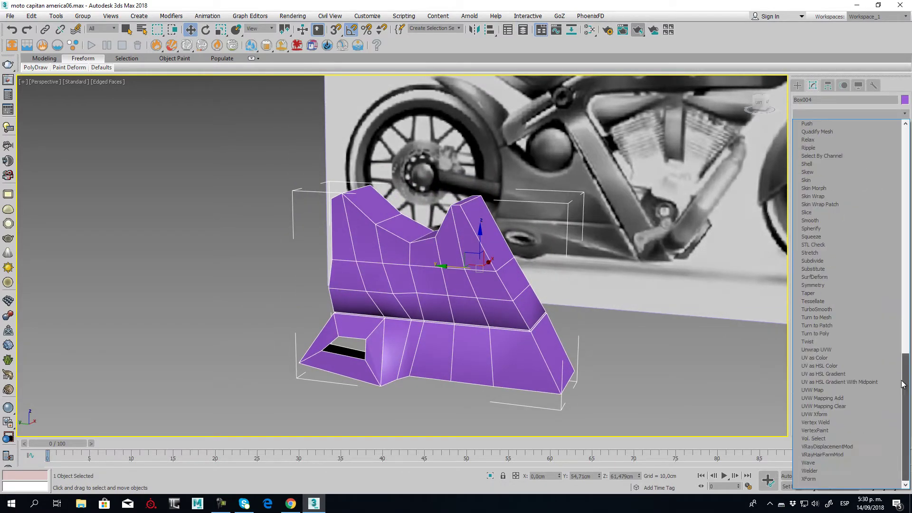
{"action": "left_click", "coordinate": [839, 310]}
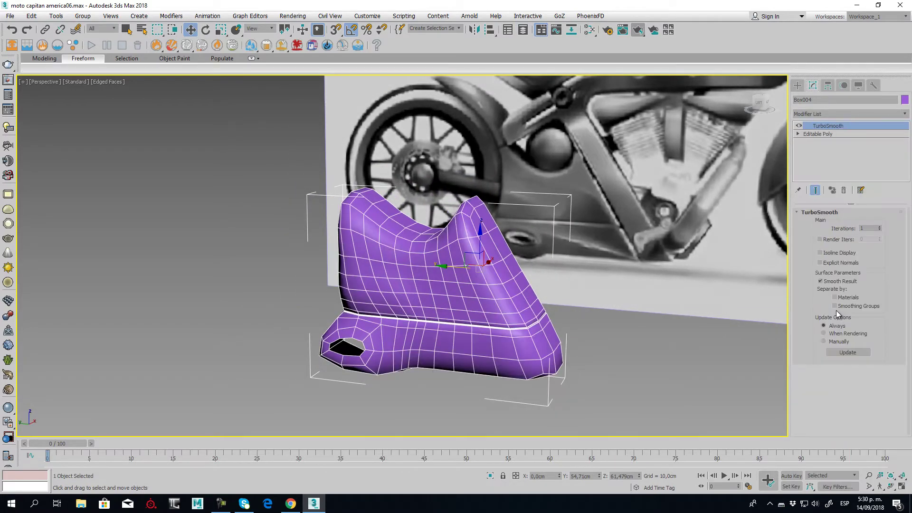
{"action": "left_click", "coordinate": [879, 227]}
{"action": "left_click", "coordinate": [879, 227]}
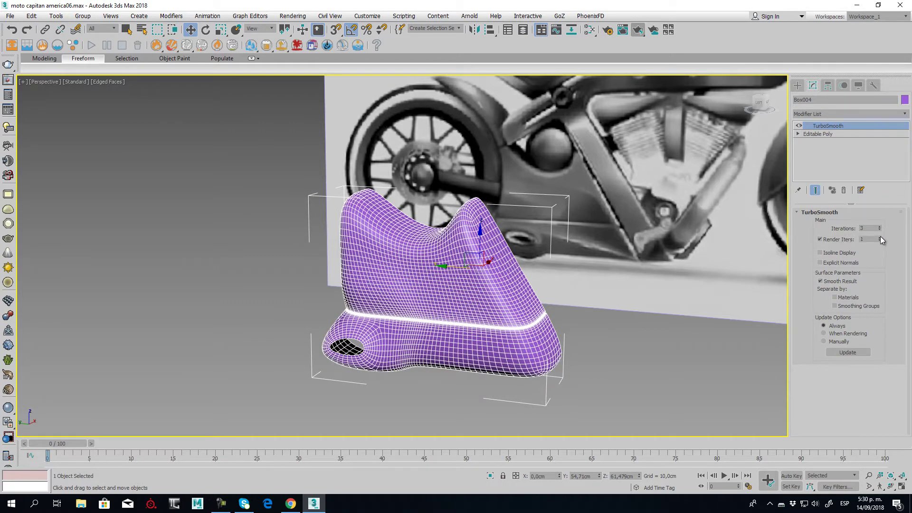
{"action": "left_click", "coordinate": [880, 237]}
{"action": "left_click", "coordinate": [880, 237]}
{"action": "left_click", "coordinate": [840, 254]}
Centre the panel in Left view and return to the Editable Poly edges.
{"action": "mouse_move", "coordinate": [579, 300]}
{"action": "middle_mouse_down", "text": "alt"}
{"action": "mouse_move", "coordinate": [656, 300]}
{"action": "mouse_move", "coordinate": [586, 322]}
{"action": "mouse_move", "coordinate": [592, 299]}
{"action": "middle_mouse_up", "text": "alt"}
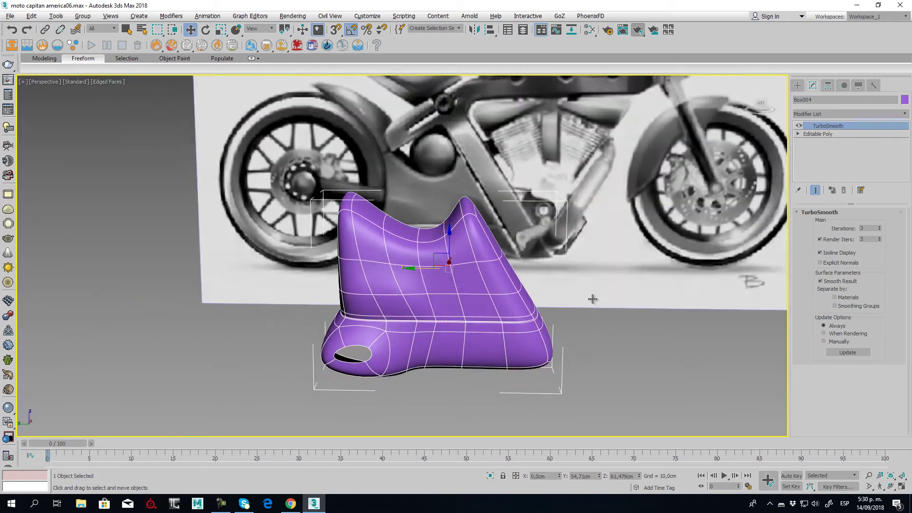
{"action": "key", "text": "l"}
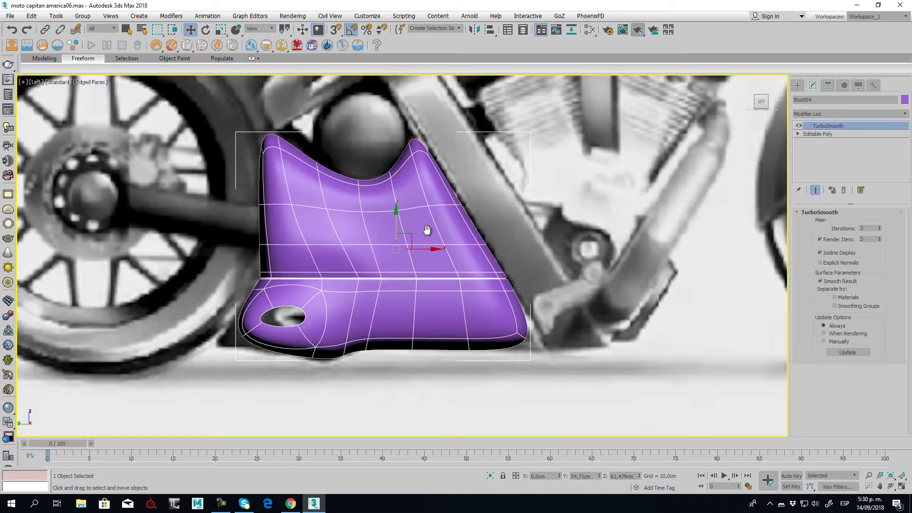
{"action": "middle_click_drag", "start_coordinate": [427, 230], "coordinate": [529, 251]}
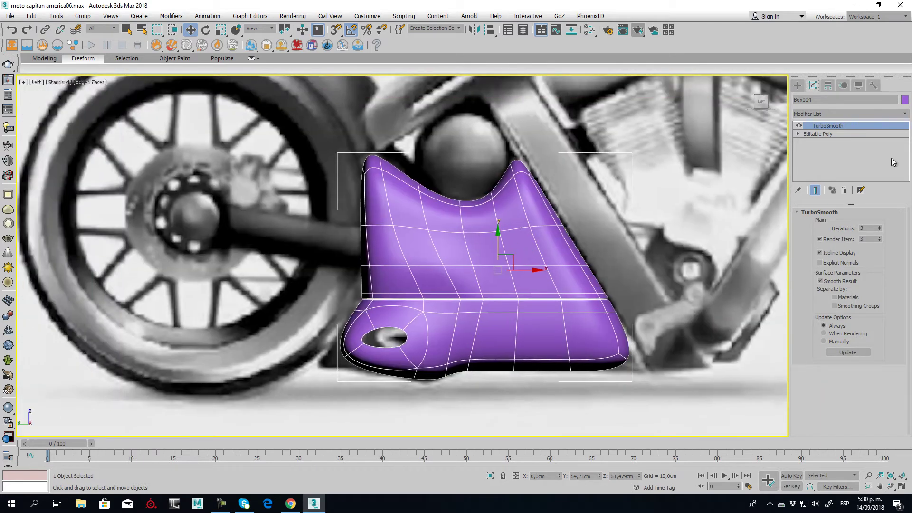
{"action": "left_click", "coordinate": [814, 135]}
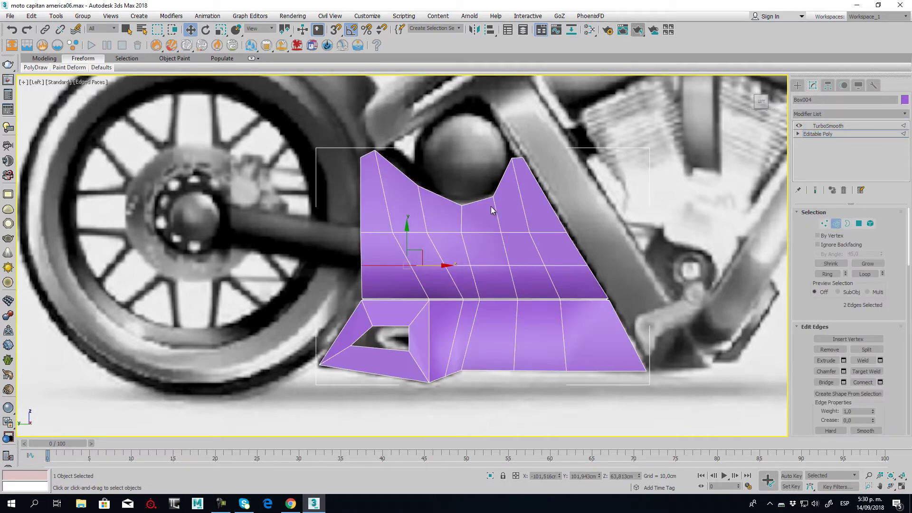
Connect the border edge ring with 2 segments pinched at 95, then show TurboSmooth.
{"action": "key", "text": "p"}
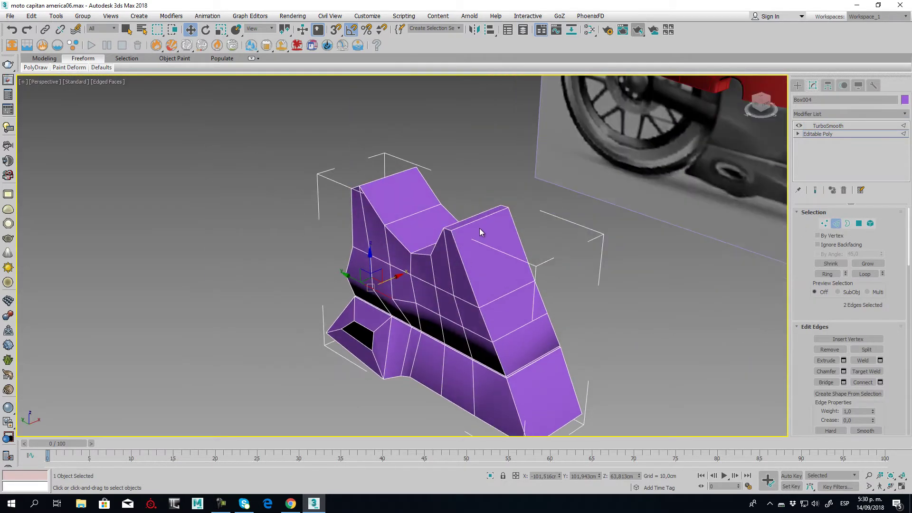
{"action": "left_click", "coordinate": [828, 274]}
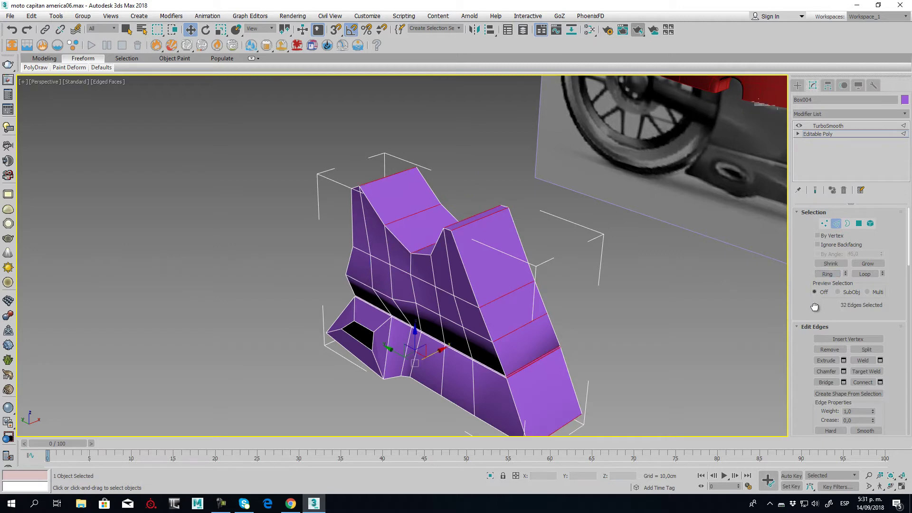
{"action": "scroll", "coordinate": [855, 309], "scroll_direction": "down", "scroll_amount": 2}
{"action": "left_click", "coordinate": [880, 314]}
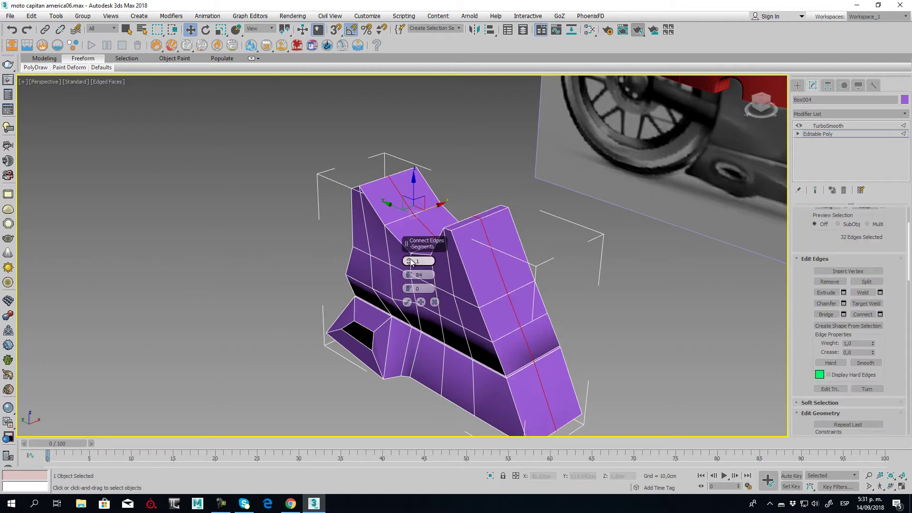
{"action": "left_click_drag", "start_coordinate": [412, 270], "coordinate": [414, 254]}
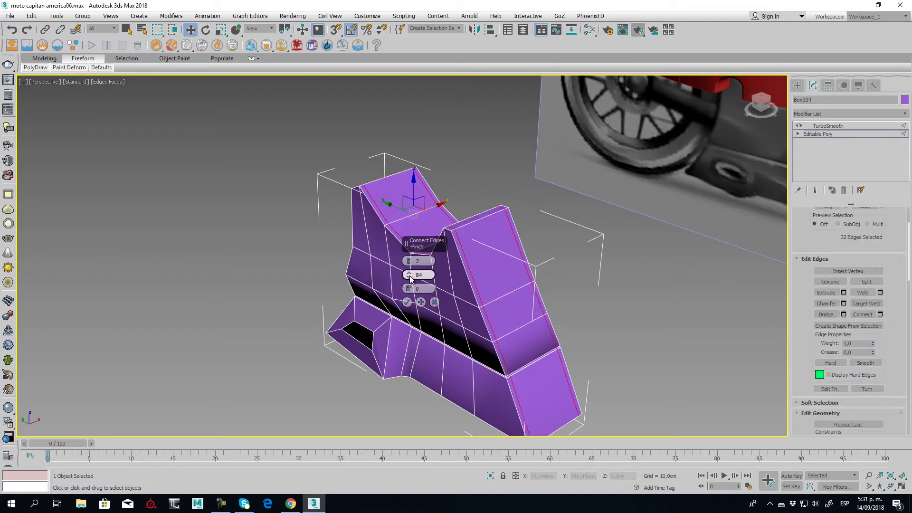
{"action": "left_click", "coordinate": [408, 302]}
{"action": "left_click", "coordinate": [826, 127]}
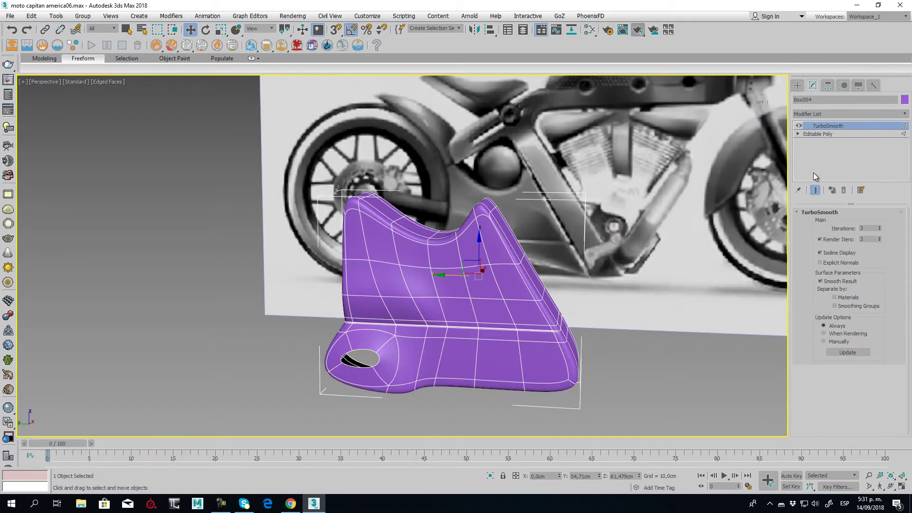
Connect the edge ring from the panel's bottom-right edge to add a right-side support loop.
{"action": "middle_click_drag", "start_coordinate": [513, 247], "coordinate": [466, 249], "text": "alt"}
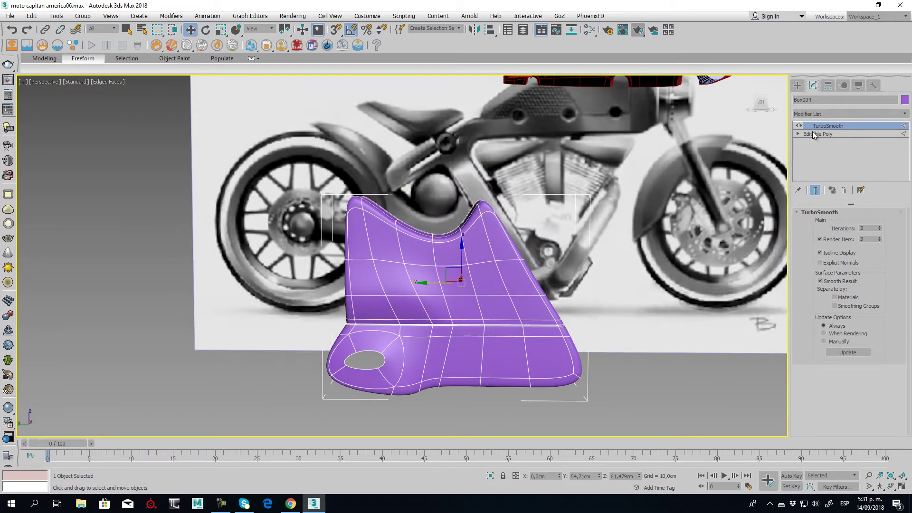
{"action": "left_click", "coordinate": [814, 135]}
{"action": "mouse_move", "coordinate": [482, 270]}
{"action": "middle_mouse_down", "text": "alt"}
{"action": "mouse_move", "coordinate": [475, 286]}
{"action": "mouse_move", "coordinate": [595, 358]}
{"action": "middle_mouse_up", "text": "alt"}
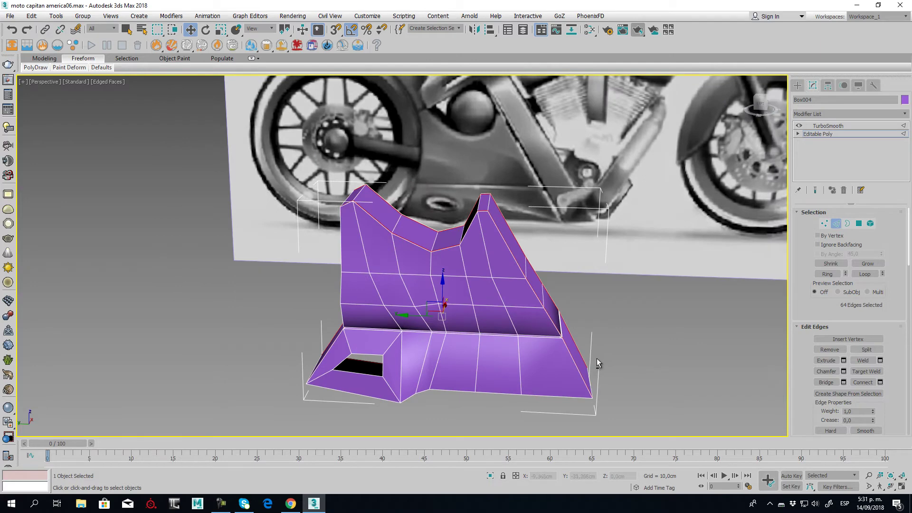
{"action": "left_click", "coordinate": [573, 398]}
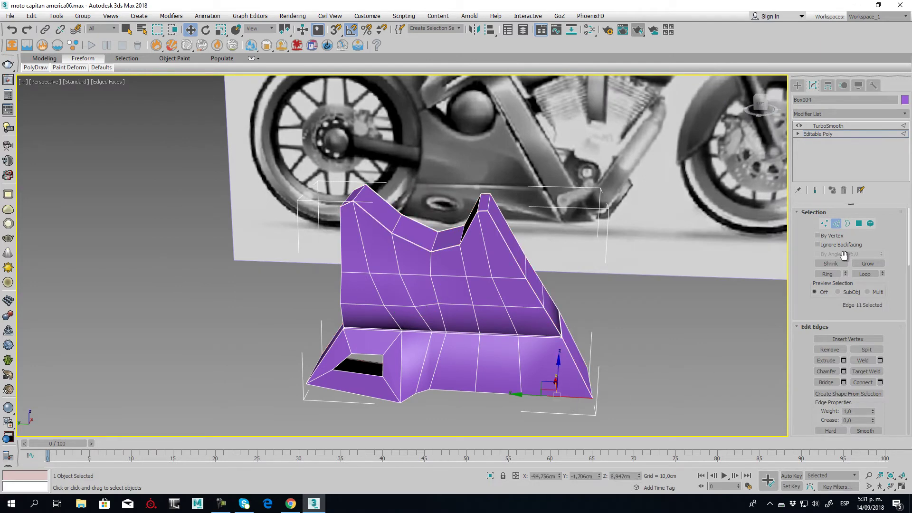
{"action": "left_click", "coordinate": [827, 274]}
{"action": "left_click", "coordinate": [880, 382]}
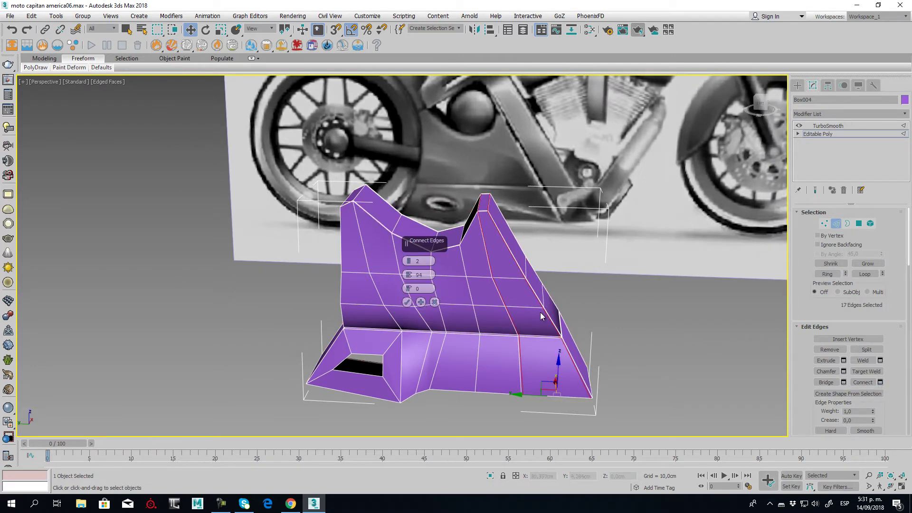
{"action": "left_click", "coordinate": [407, 302]}
Add a matching support loop on the left side and check the smoothed result.
{"action": "middle_click_drag", "start_coordinate": [407, 303], "coordinate": [367, 269], "text": "alt"}
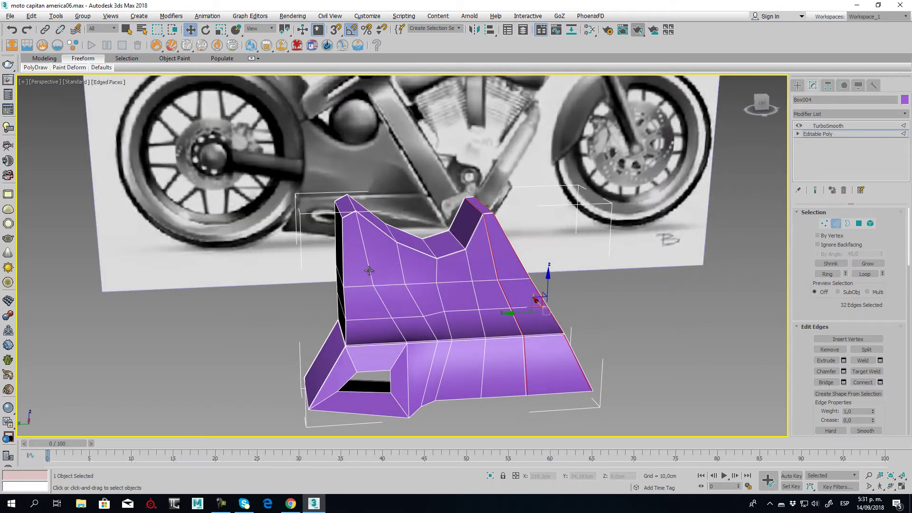
{"action": "left_click", "coordinate": [360, 284]}
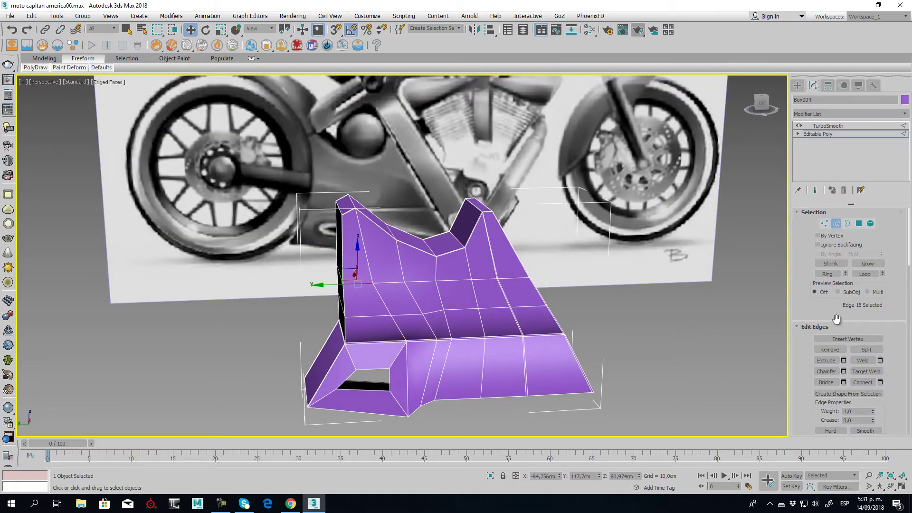
{"action": "left_click", "coordinate": [828, 276]}
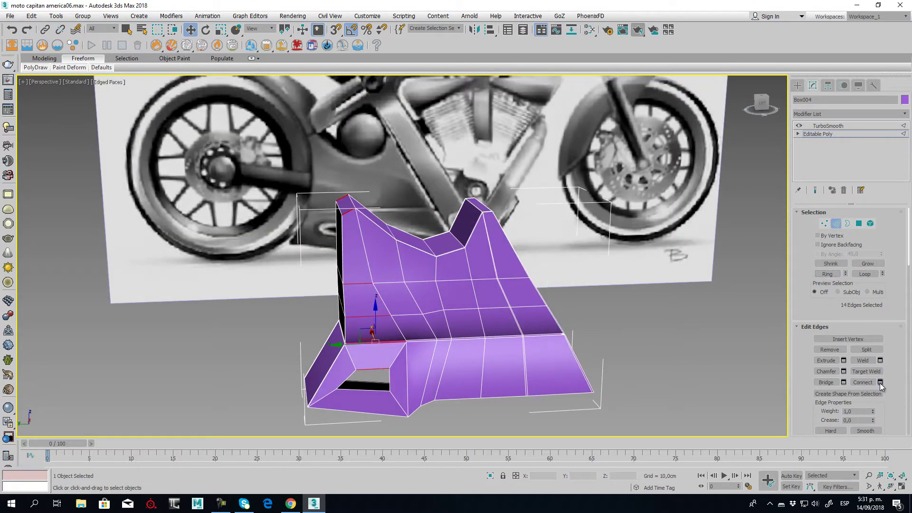
{"action": "left_click", "coordinate": [880, 383]}
{"action": "left_click", "coordinate": [411, 304]}
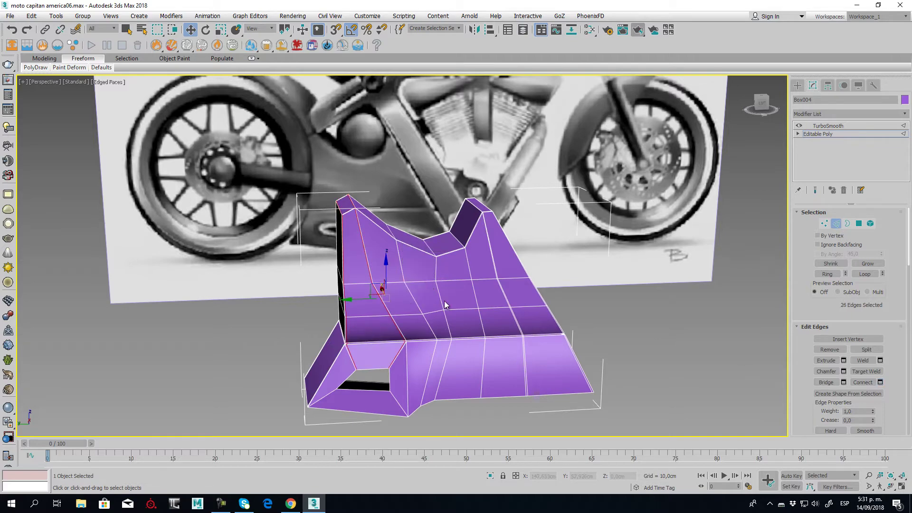
{"action": "left_click", "coordinate": [833, 126]}
{"action": "middle_click_drag", "start_coordinate": [499, 323], "coordinate": [527, 324], "text": "alt"}
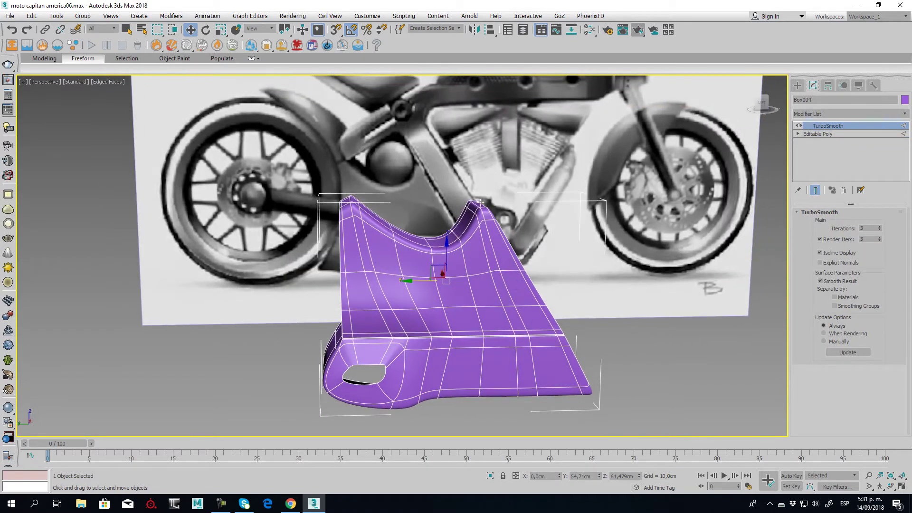
Connect the ring from the panel's long diagonal edge and show the smoothed panel.
{"action": "mouse_move", "coordinate": [481, 201]}
{"action": "middle_mouse_down", "text": "alt"}
{"action": "mouse_move", "coordinate": [564, 257]}
{"action": "mouse_move", "coordinate": [564, 268]}
{"action": "middle_mouse_up", "text": "alt"}
{"action": "left_click", "coordinate": [818, 134]}
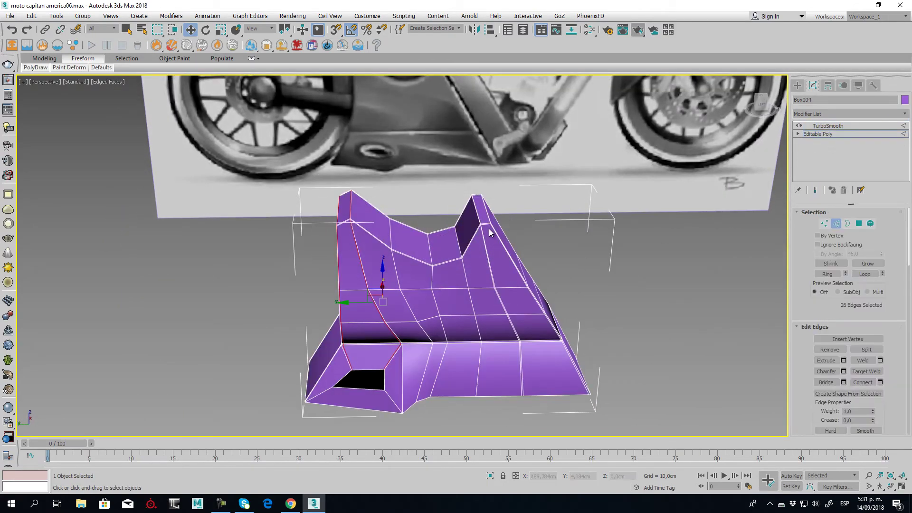
{"action": "scroll", "coordinate": [504, 229], "scroll_direction": "up", "scroll_amount": 5}
{"action": "left_click", "coordinate": [503, 228]}
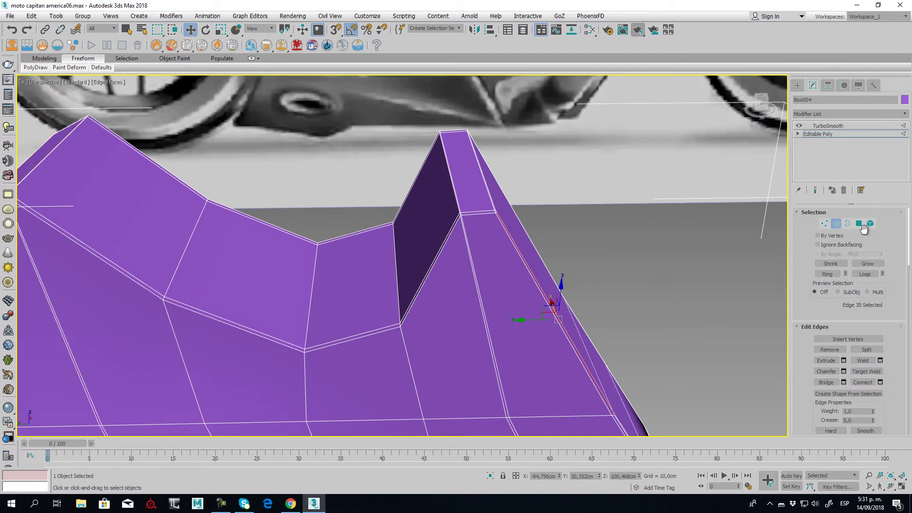
{"action": "left_click", "coordinate": [834, 276]}
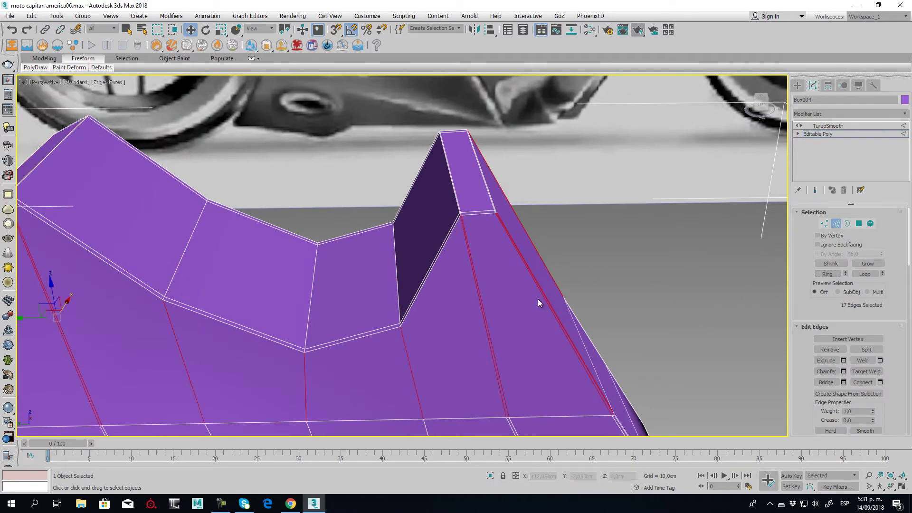
{"action": "scroll", "coordinate": [538, 298], "scroll_direction": "down", "scroll_amount": 3}
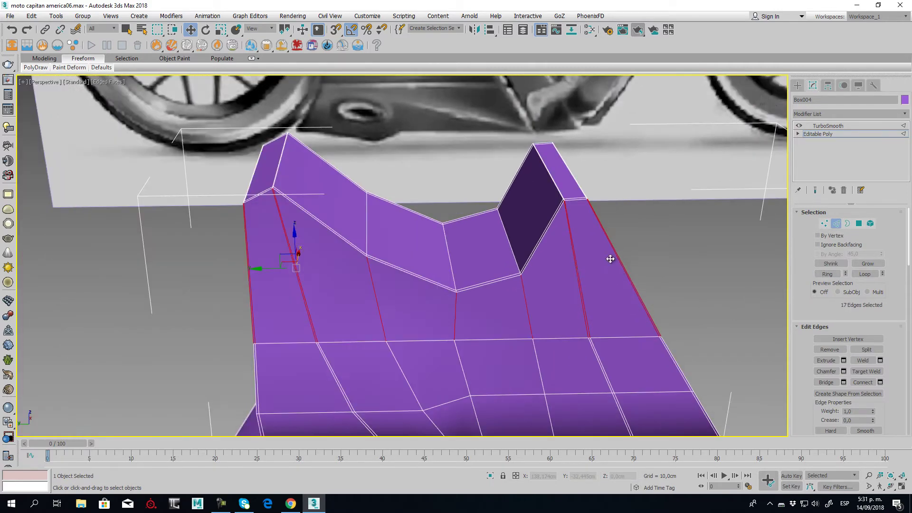
{"action": "left_click", "coordinate": [881, 383]}
{"action": "left_click", "coordinate": [414, 303]}
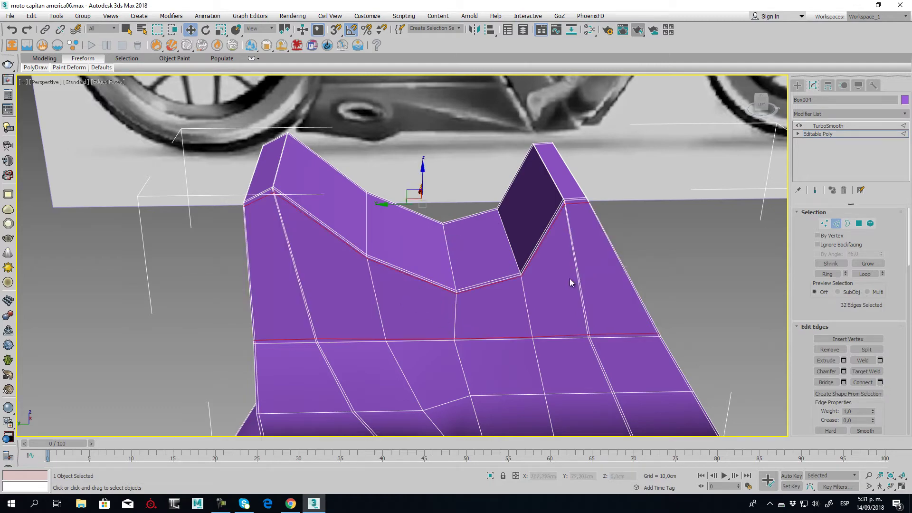
{"action": "left_click", "coordinate": [836, 223]}
{"action": "left_click", "coordinate": [828, 126]}
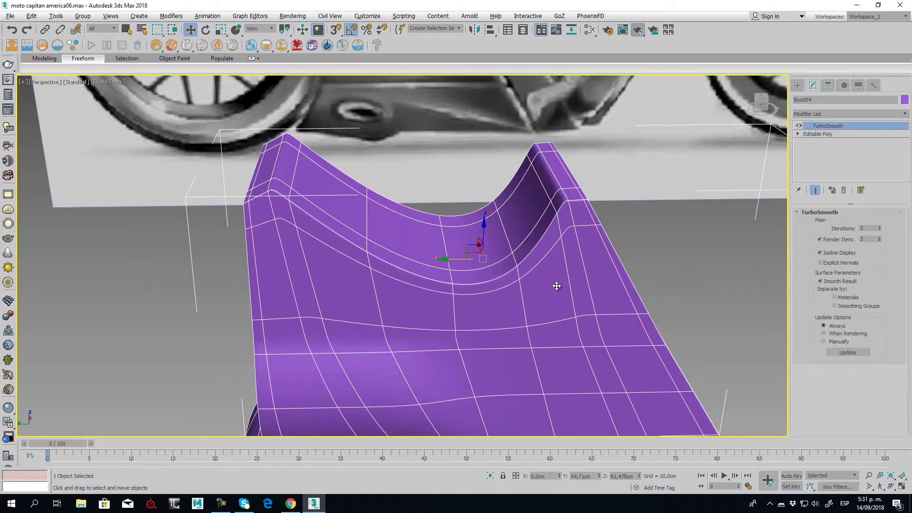
View the panel in Left view and return to the Editable Poly base mesh.
{"action": "mouse_move", "coordinate": [557, 286]}
{"action": "middle_mouse_down", "text": "alt"}
{"action": "mouse_move", "coordinate": [577, 265]}
{"action": "mouse_move", "coordinate": [550, 261]}
{"action": "mouse_move", "coordinate": [533, 271]}
{"action": "mouse_move", "coordinate": [546, 302]}
{"action": "mouse_move", "coordinate": [557, 298]}
{"action": "middle_mouse_up", "text": "alt"}
{"action": "key", "text": "l"}
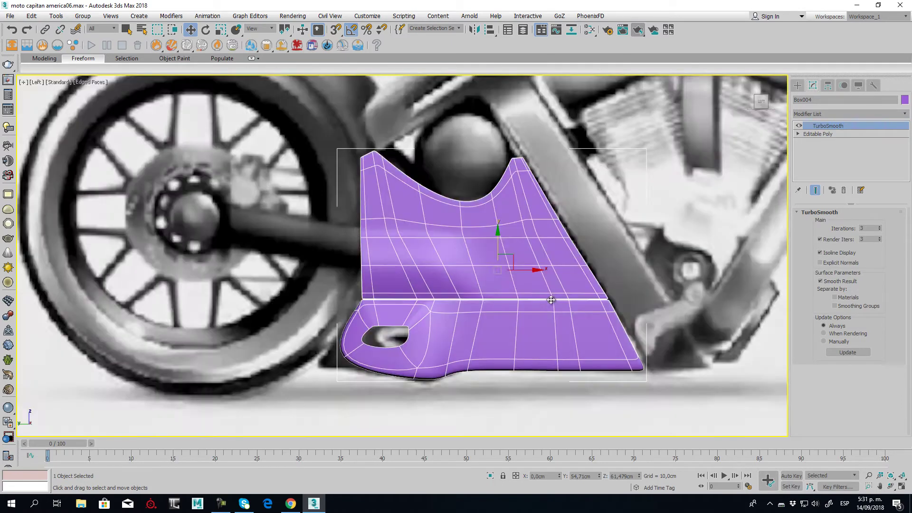
{"action": "scroll", "coordinate": [536, 252], "scroll_direction": "down", "scroll_amount": 2}
{"action": "scroll", "coordinate": [504, 311], "scroll_direction": "up", "scroll_amount": 3}
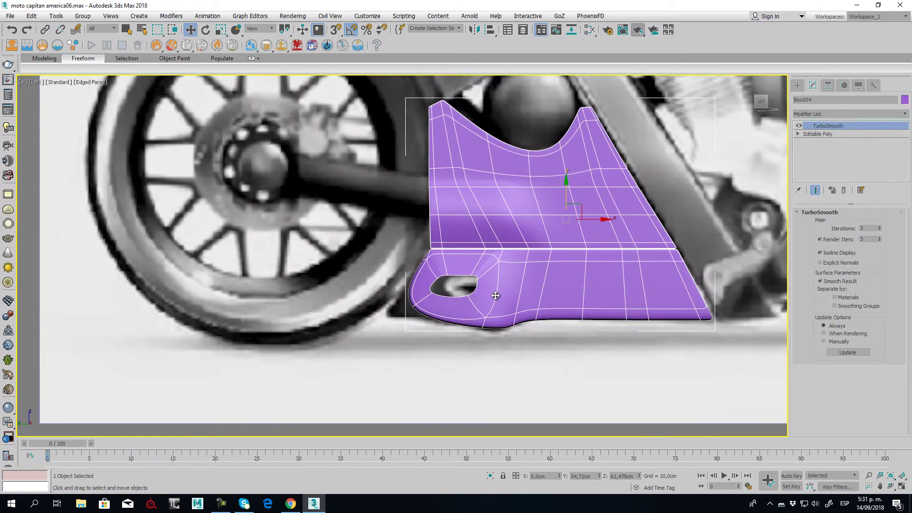
{"action": "left_click", "coordinate": [818, 134]}
With Show End Result on, widen the hole's right side and move the flap's bottom corner.
{"action": "left_click", "coordinate": [824, 223]}
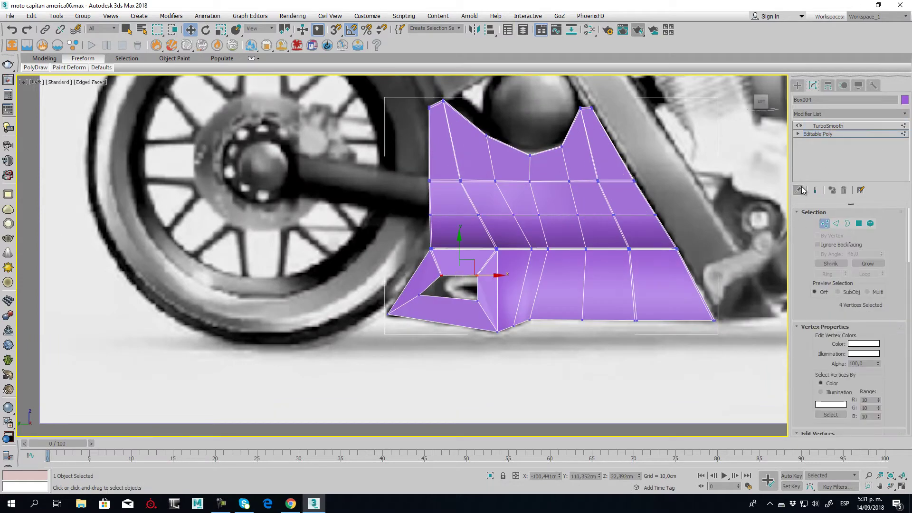
{"action": "left_click", "coordinate": [815, 190]}
{"action": "scroll", "coordinate": [471, 299], "scroll_direction": "up", "scroll_amount": 3}
{"action": "scroll", "coordinate": [507, 279], "scroll_direction": "up", "scroll_amount": 2}
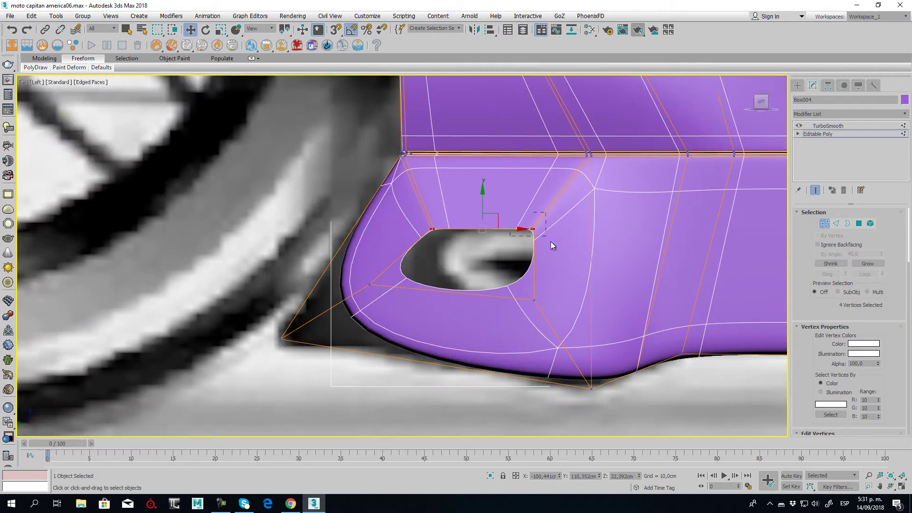
{"action": "mouse_move", "coordinate": [551, 246]}
{"action": "left_mouse_down"}
{"action": "mouse_move", "coordinate": [523, 218]}
{"action": "mouse_move", "coordinate": [582, 240]}
{"action": "left_mouse_up"}
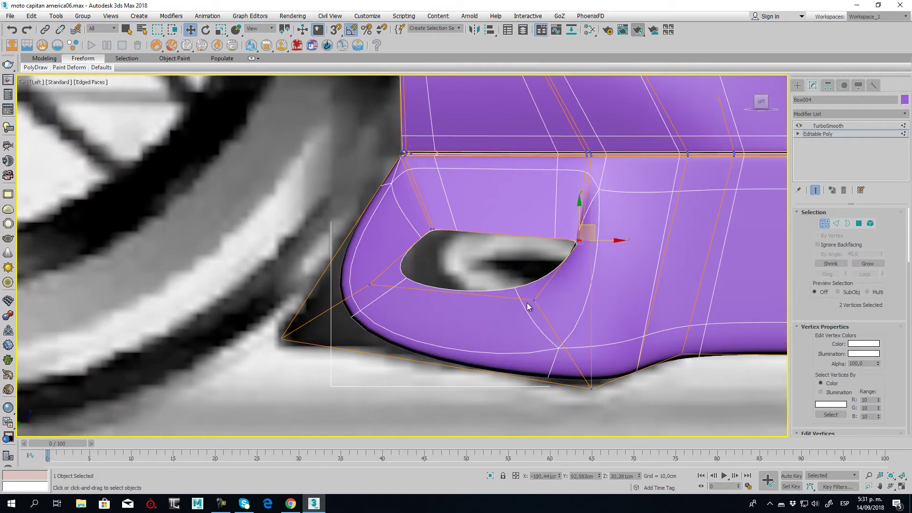
{"action": "left_click_drag", "start_coordinate": [528, 305], "coordinate": [576, 316]}
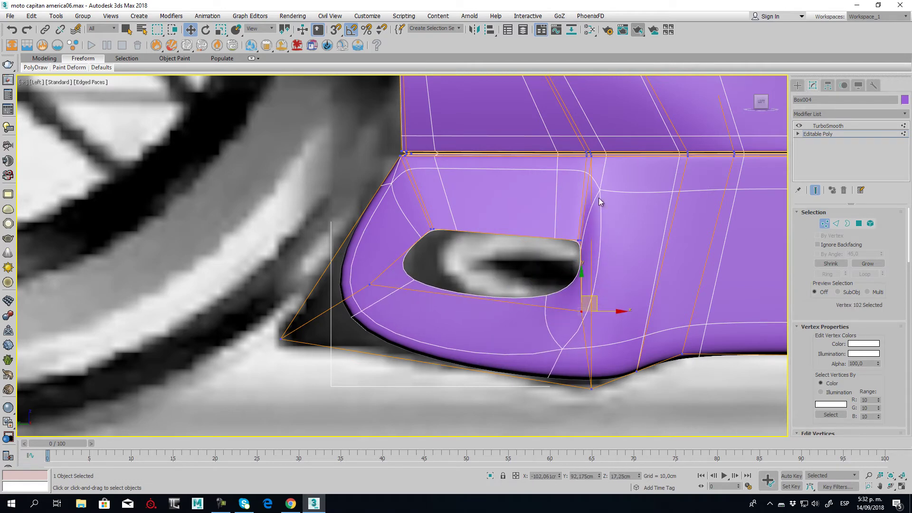
{"action": "mouse_move", "coordinate": [574, 147]}
{"action": "left_mouse_down"}
{"action": "mouse_move", "coordinate": [617, 171]}
{"action": "mouse_move", "coordinate": [661, 153]}
{"action": "left_mouse_up"}
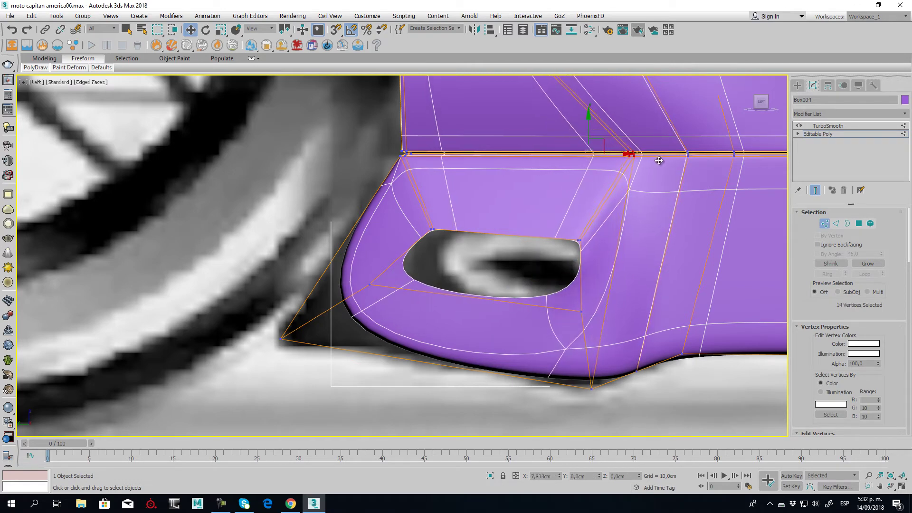
{"action": "left_click_drag", "start_coordinate": [621, 419], "coordinate": [619, 417]}
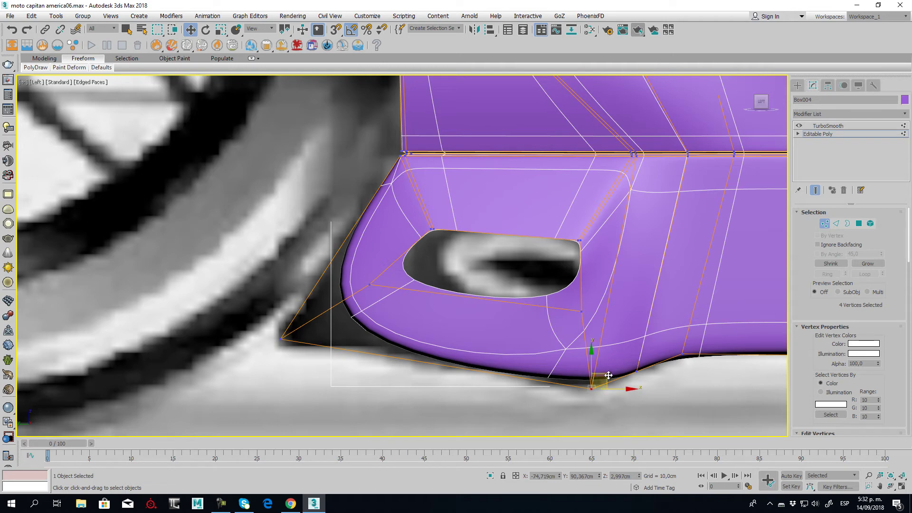
{"action": "left_click_drag", "start_coordinate": [594, 387], "coordinate": [608, 390]}
Reposition the hole's left, top-left, top-right and lower-right vertices into a rounded slot.
{"action": "left_click", "coordinate": [369, 286]}
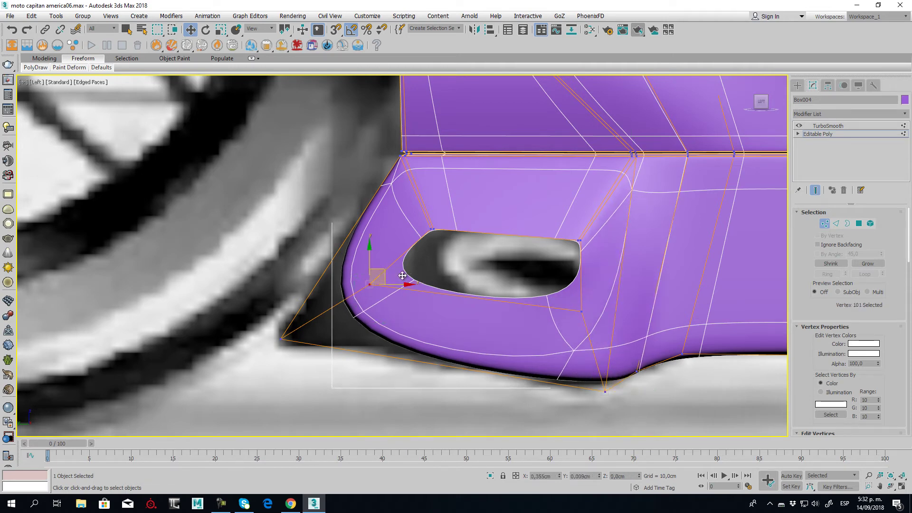
{"action": "left_click_drag", "start_coordinate": [380, 275], "coordinate": [454, 290]}
{"action": "left_click_drag", "start_coordinate": [411, 217], "coordinate": [454, 257]}
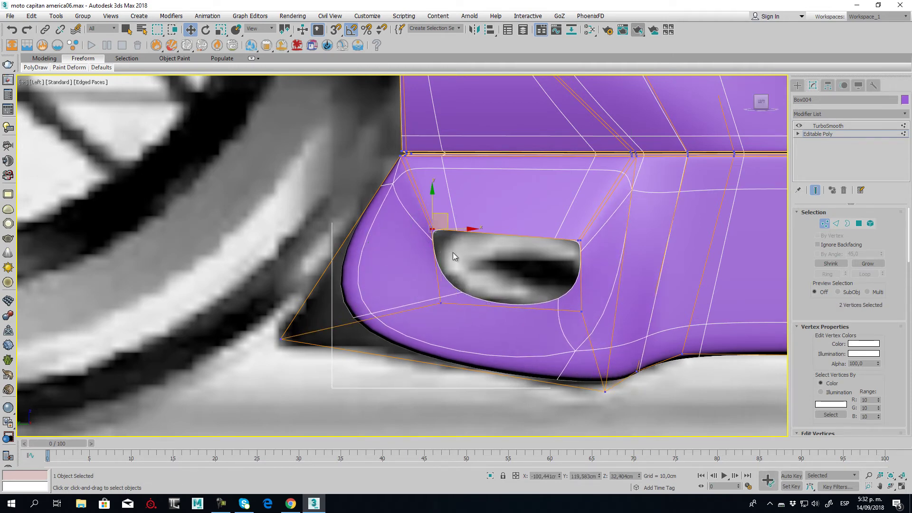
{"action": "left_click_drag", "start_coordinate": [447, 214], "coordinate": [477, 222]}
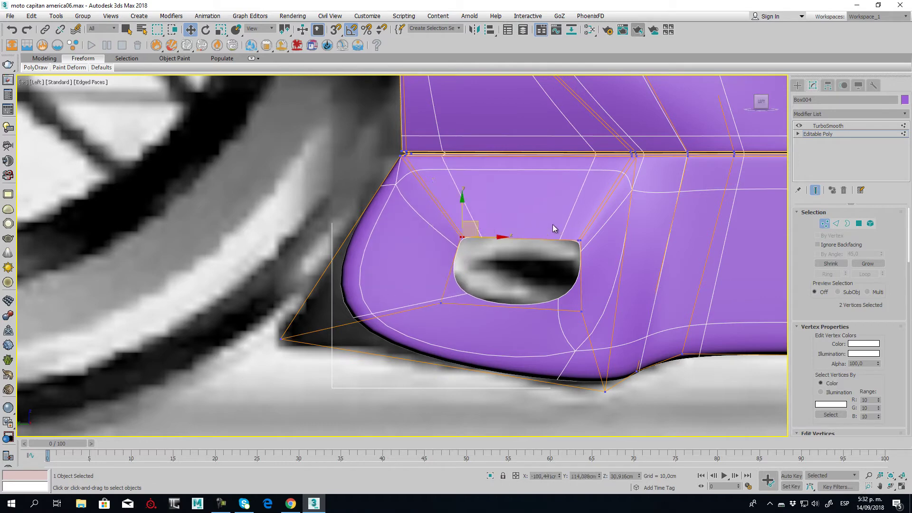
{"action": "mouse_move", "coordinate": [611, 269]}
{"action": "left_mouse_down"}
{"action": "mouse_move", "coordinate": [571, 228]}
{"action": "mouse_move", "coordinate": [620, 239]}
{"action": "left_mouse_up"}
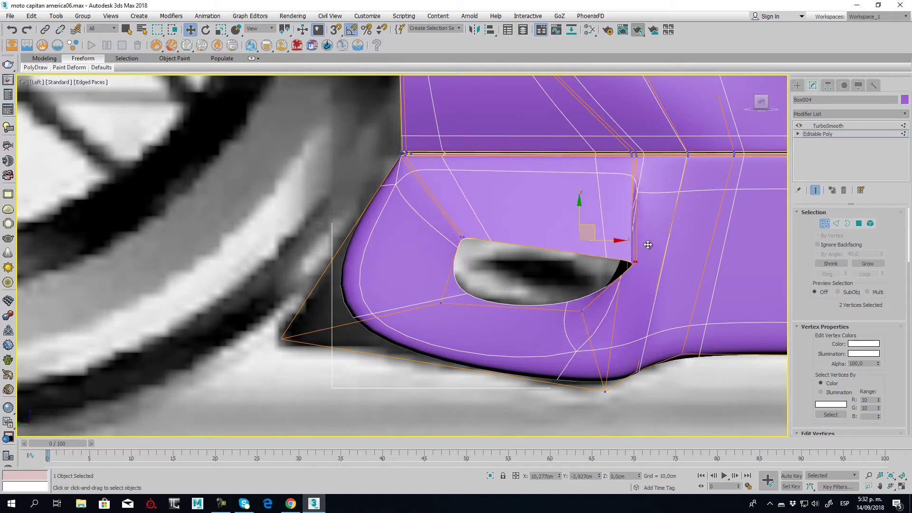
{"action": "mouse_move", "coordinate": [552, 293]}
{"action": "left_mouse_down"}
{"action": "mouse_move", "coordinate": [605, 325]}
{"action": "mouse_move", "coordinate": [614, 302]}
{"action": "left_mouse_up"}
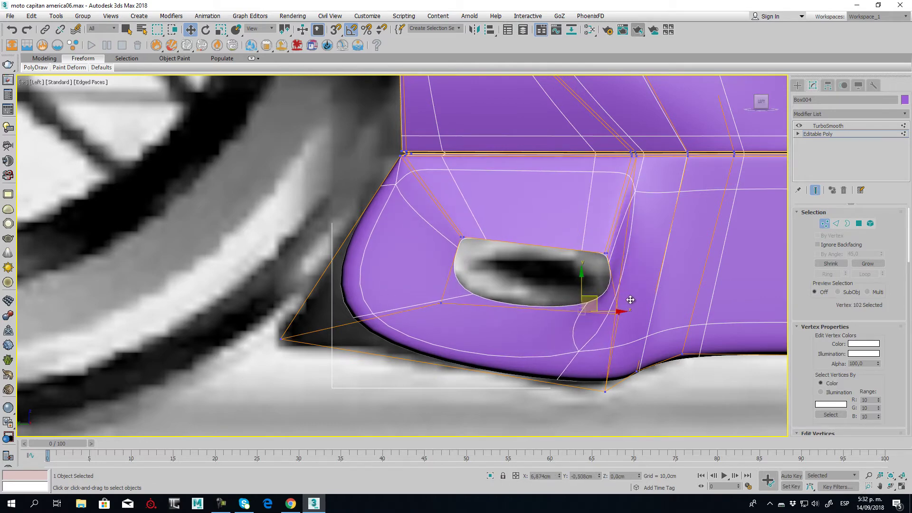
{"action": "left_click", "coordinate": [603, 395]}
Move the flap's bottom corner right and shift its top-edge vertices right.
{"action": "left_click_drag", "start_coordinate": [628, 429], "coordinate": [627, 427]}
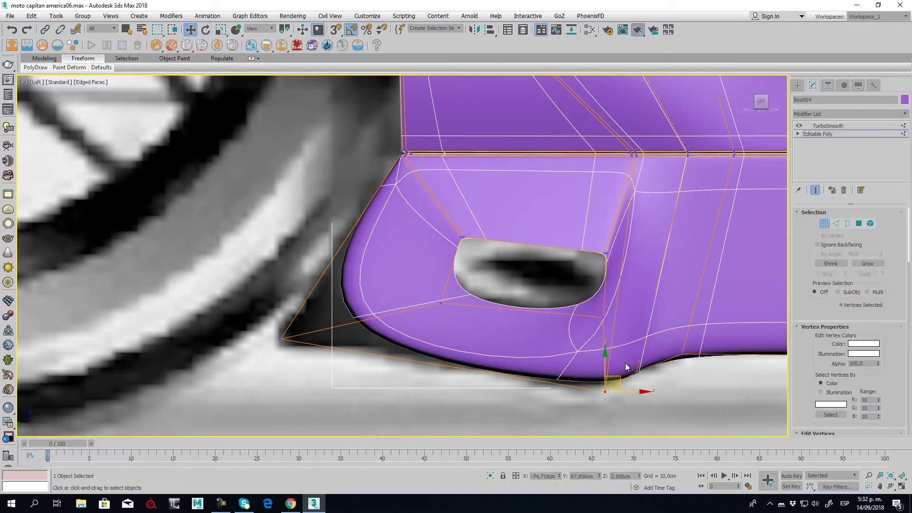
{"action": "mouse_move", "coordinate": [620, 380]}
{"action": "left_mouse_down"}
{"action": "mouse_move", "coordinate": [643, 386]}
{"action": "mouse_move", "coordinate": [680, 362]}
{"action": "left_mouse_up"}
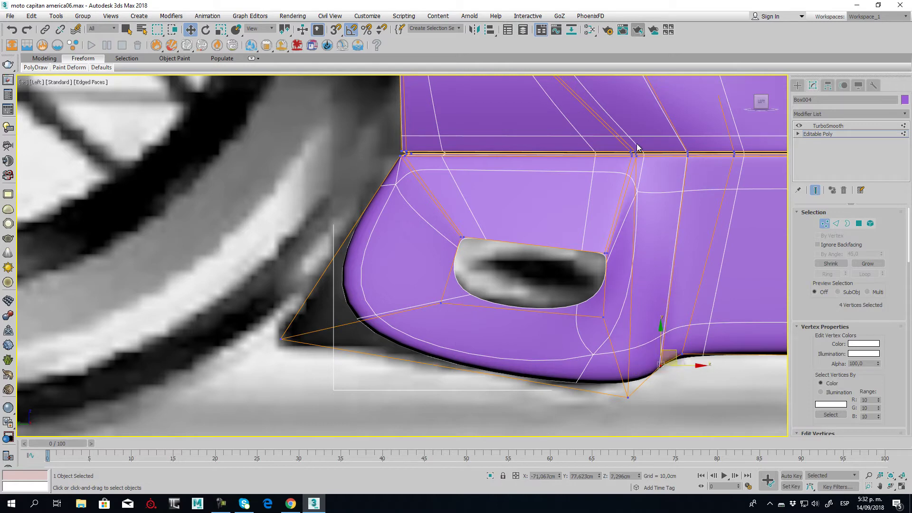
{"action": "left_click_drag", "start_coordinate": [653, 164], "coordinate": [627, 148]}
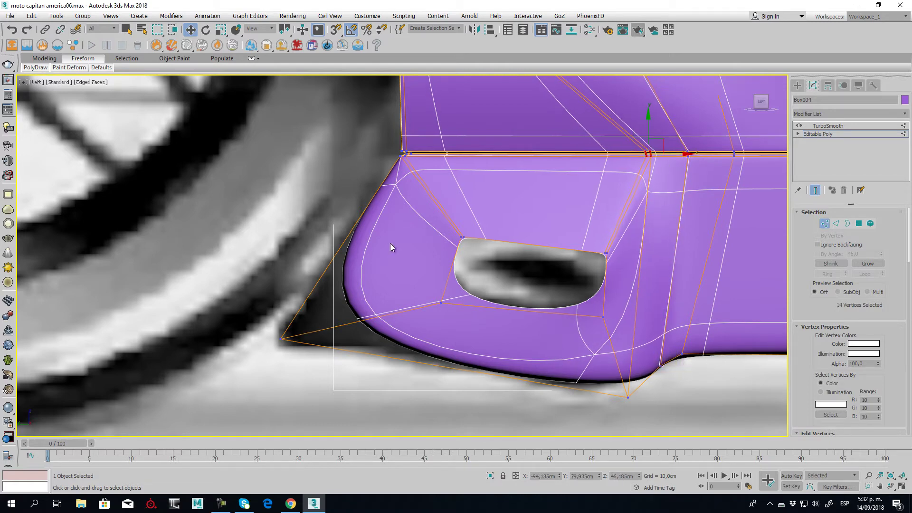
{"action": "middle_click_drag", "start_coordinate": [337, 312], "coordinate": [384, 307]}
{"action": "scroll", "coordinate": [380, 301], "scroll_direction": "down", "scroll_amount": 4}
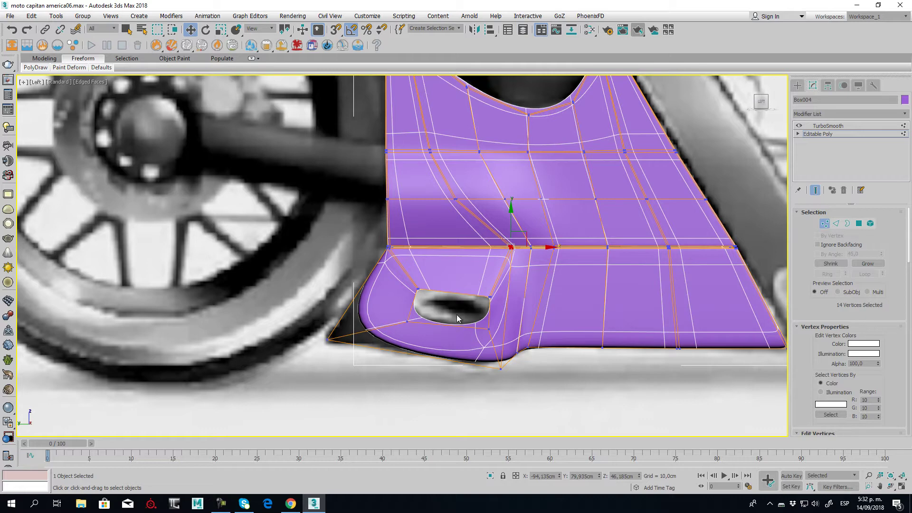
Work on edges in Perspective view with the TurboSmooth display turned off.
{"action": "left_click", "coordinate": [838, 224]}
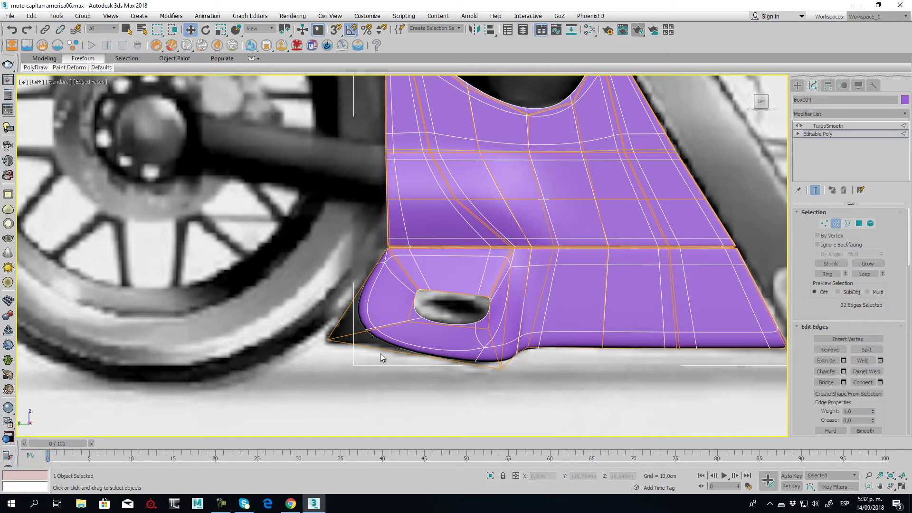
{"action": "mouse_move", "coordinate": [381, 353]}
{"action": "middle_mouse_down"}
{"action": "mouse_move", "coordinate": [432, 310]}
{"action": "mouse_move", "coordinate": [467, 348]}
{"action": "middle_mouse_up"}
{"action": "scroll", "coordinate": [431, 309], "scroll_direction": "up", "scroll_amount": 3}
{"action": "scroll", "coordinate": [432, 309], "scroll_direction": "up", "scroll_amount": 2}
{"action": "key", "text": "p"}
{"action": "scroll", "coordinate": [431, 309], "scroll_direction": "down", "scroll_amount": 5}
{"action": "scroll", "coordinate": [465, 339], "scroll_direction": "up", "scroll_amount": 4}
{"action": "scroll", "coordinate": [507, 358], "scroll_direction": "up", "scroll_amount": 2}
{"action": "scroll", "coordinate": [463, 351], "scroll_direction": "up", "scroll_amount": 2}
{"action": "left_click", "coordinate": [799, 125]}
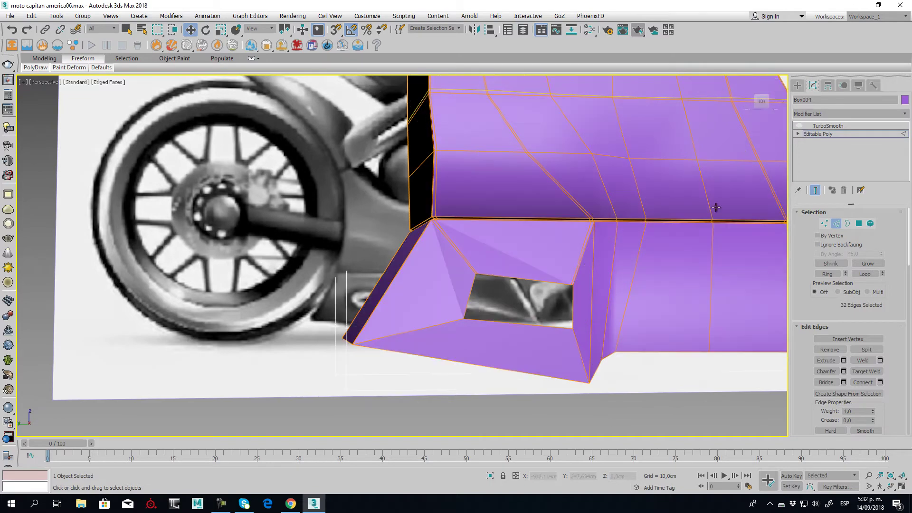
Add two connecting edge loops across the lower flap's front edge ring.
{"action": "left_click", "coordinate": [377, 303]}
{"action": "mouse_move", "coordinate": [377, 303]}
{"action": "middle_mouse_down", "text": "alt"}
{"action": "mouse_move", "coordinate": [379, 346]}
{"action": "mouse_move", "coordinate": [399, 338]}
{"action": "middle_mouse_up", "text": "alt"}
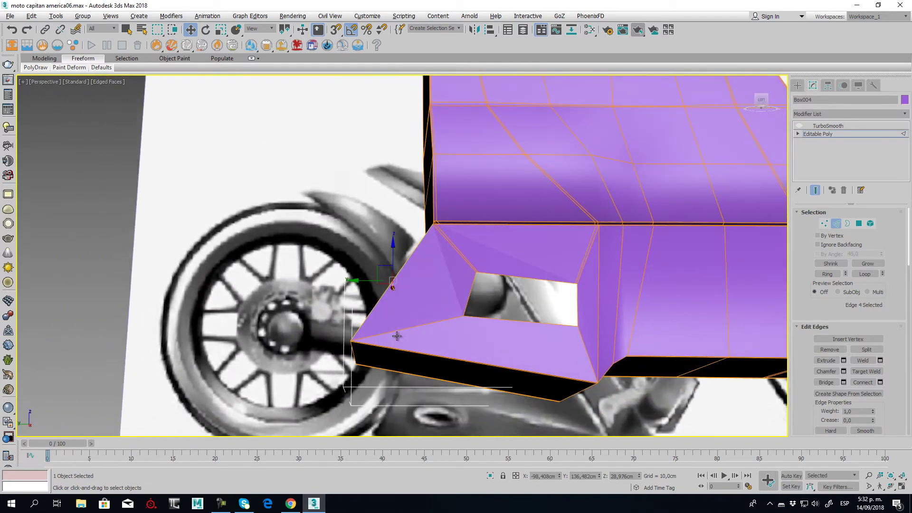
{"action": "left_click", "coordinate": [828, 274]}
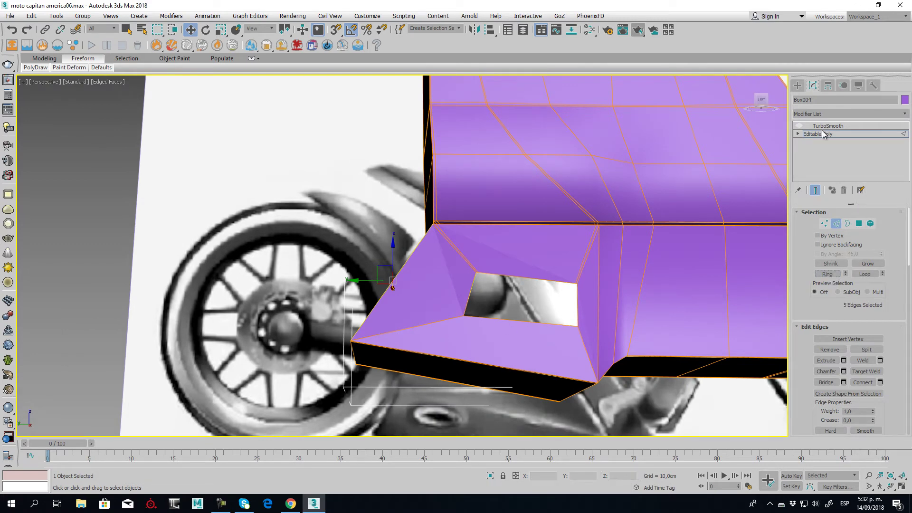
{"action": "left_click", "coordinate": [816, 191]}
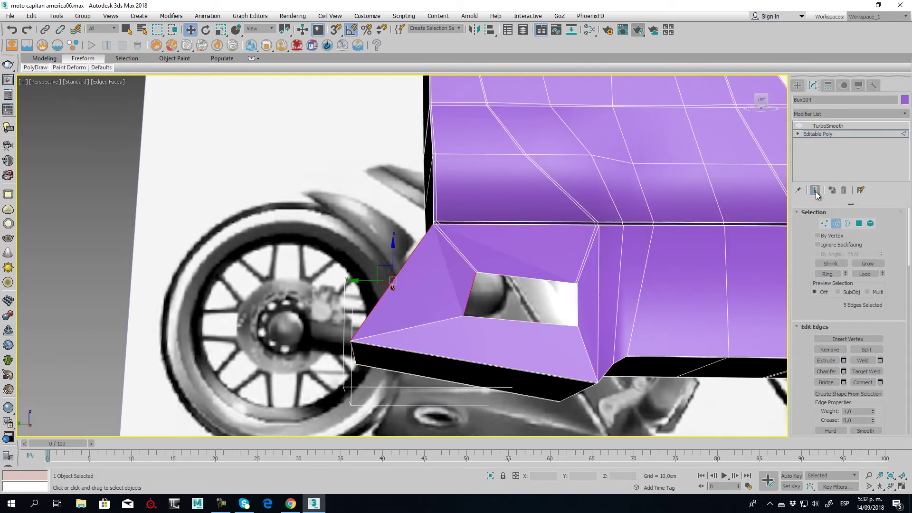
{"action": "left_click", "coordinate": [881, 383]}
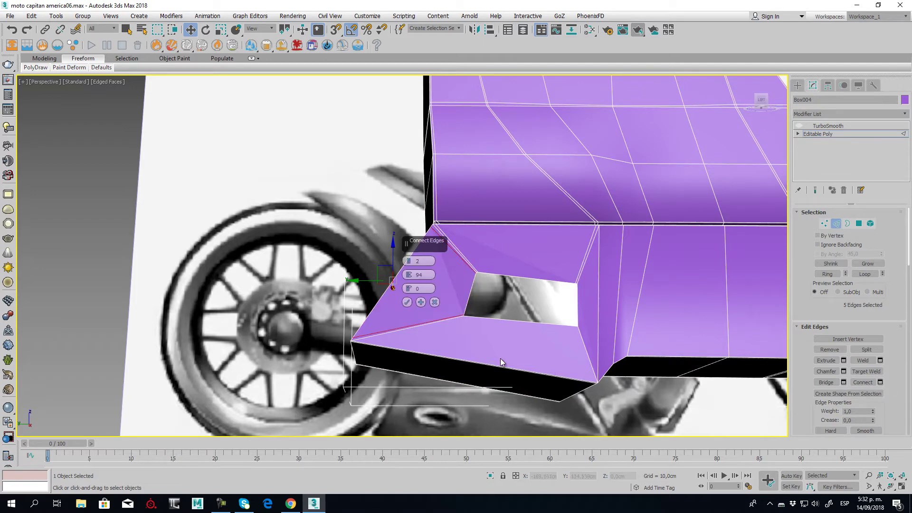
{"action": "left_click", "coordinate": [406, 302]}
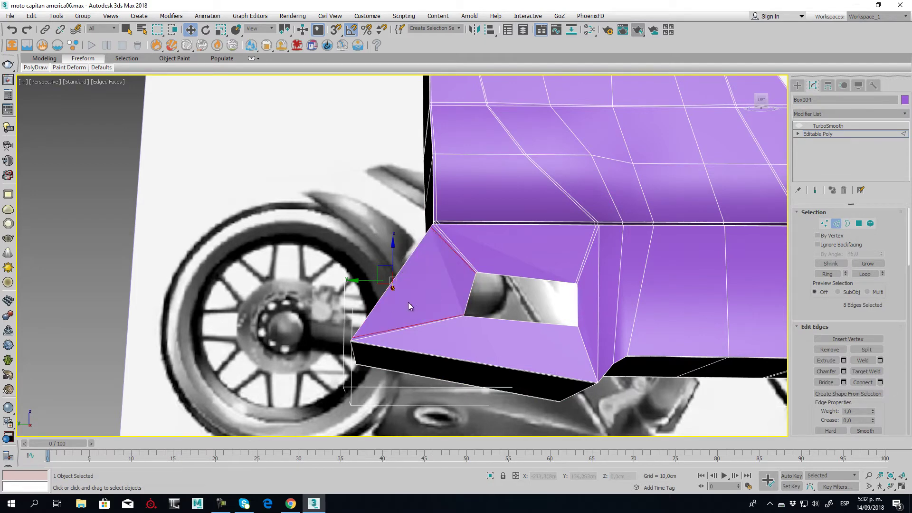
Connect the flap's bottom edges and display the TurboSmooth result again.
{"action": "left_click", "coordinate": [528, 319]}
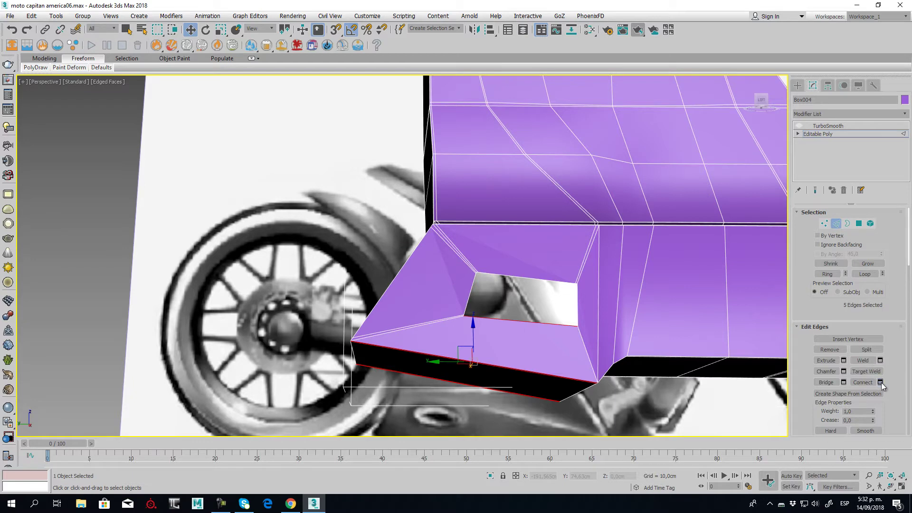
{"action": "left_click", "coordinate": [882, 383]}
{"action": "left_click", "coordinate": [411, 302]}
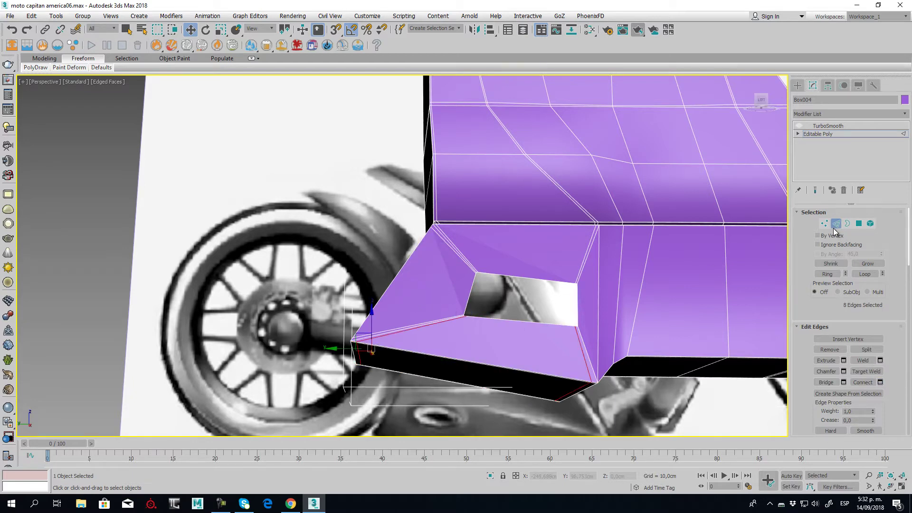
{"action": "left_click", "coordinate": [836, 224]}
{"action": "left_click", "coordinate": [828, 126]}
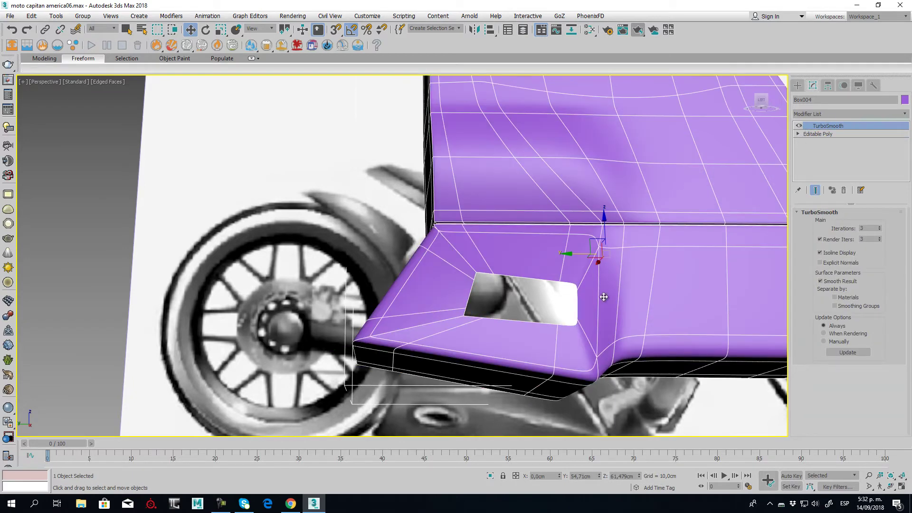
{"action": "mouse_move", "coordinate": [604, 297]}
{"action": "middle_mouse_down", "text": "alt"}
{"action": "mouse_move", "coordinate": [560, 354]}
{"action": "mouse_move", "coordinate": [501, 323]}
{"action": "middle_mouse_up", "text": "alt"}
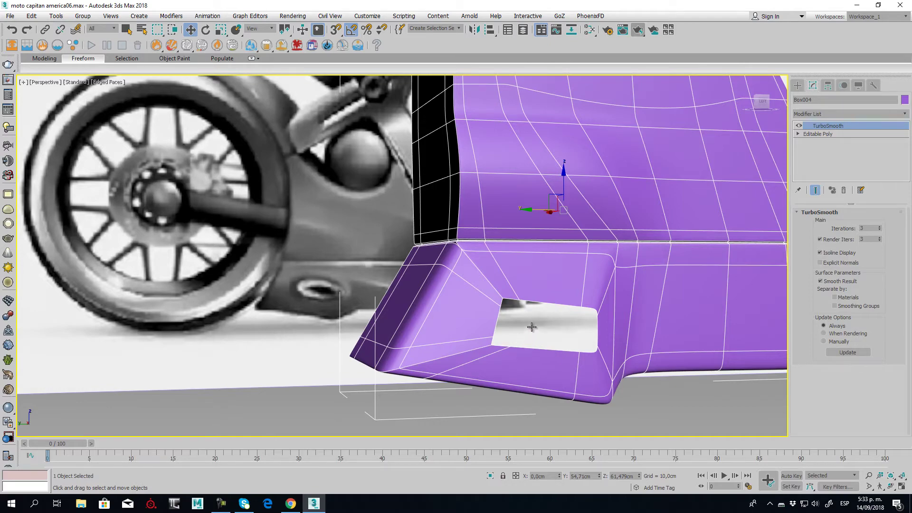
{"action": "mouse_move", "coordinate": [531, 326]}
{"action": "middle_mouse_down", "text": "alt"}
{"action": "mouse_move", "coordinate": [521, 334]}
{"action": "mouse_move", "coordinate": [489, 304]}
{"action": "middle_mouse_up", "text": "alt"}
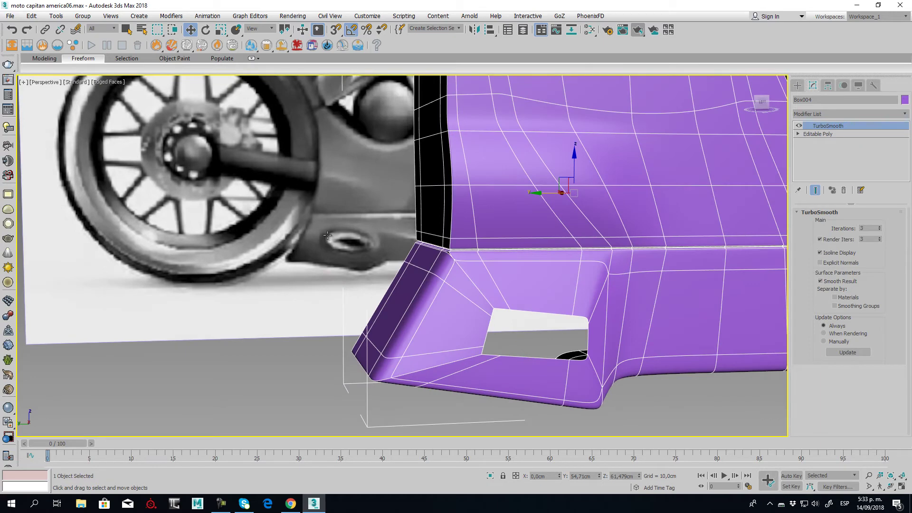
{"action": "middle_click_drag", "start_coordinate": [546, 351], "coordinate": [531, 345], "text": "alt"}
{"action": "key", "text": "l"}
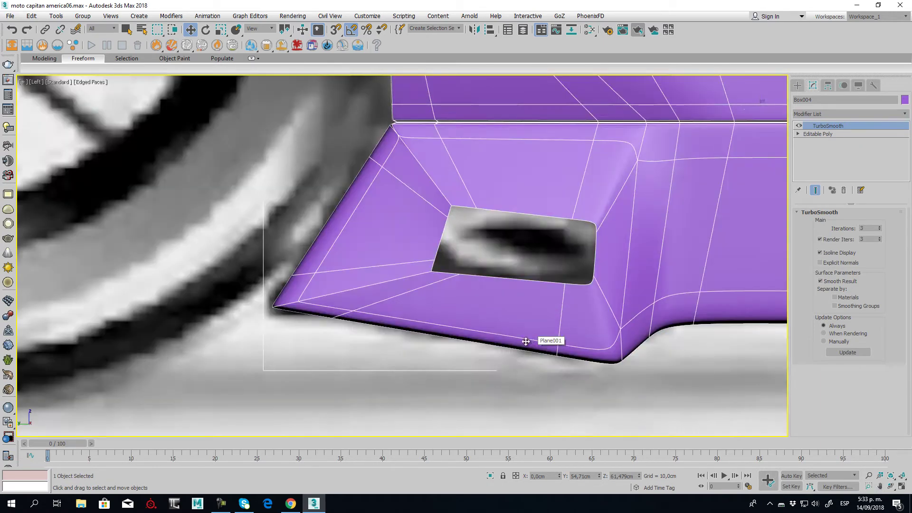
{"action": "middle_click_drag", "start_coordinate": [469, 255], "coordinate": [381, 257]}
Add a single connecting edge across the slope edges left of the vent hole.
{"action": "left_click", "coordinate": [818, 134]}
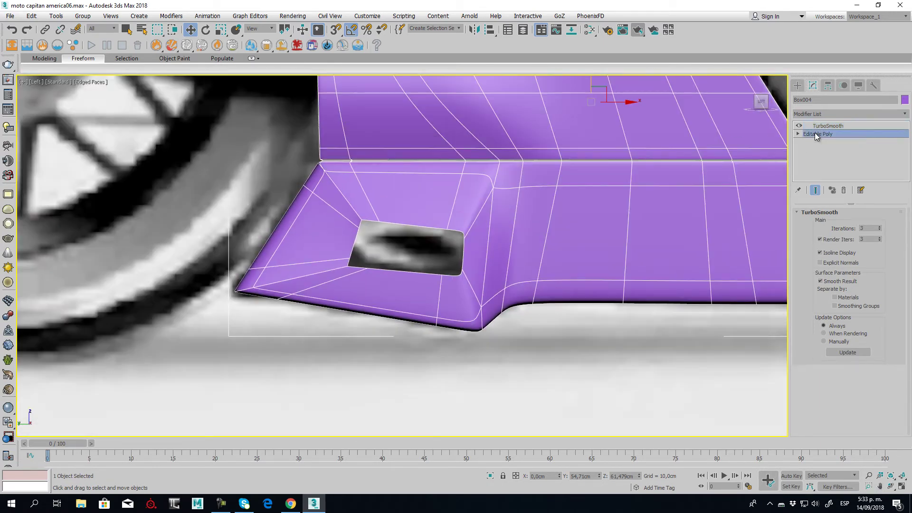
{"action": "key", "text": "F4"}
{"action": "key", "text": "F4"}
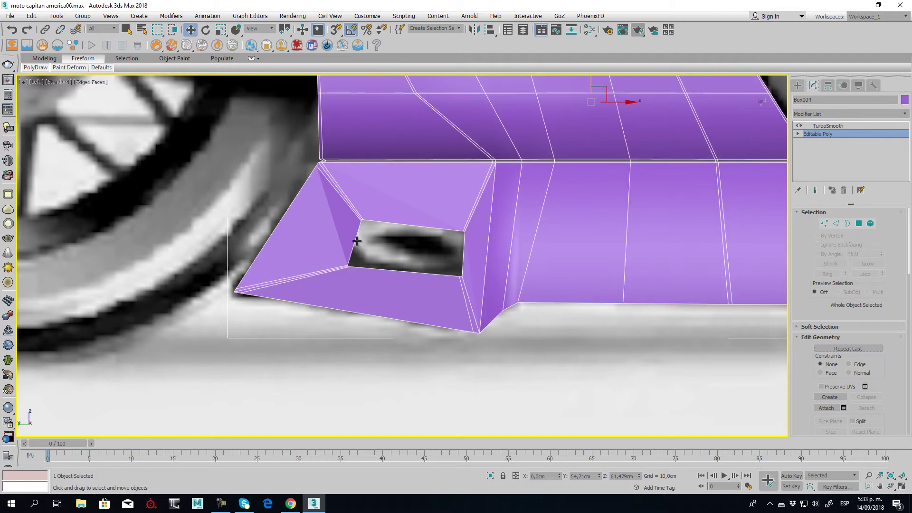
{"action": "key", "text": "F3"}
{"action": "key", "text": "F3"}
{"action": "scroll", "coordinate": [354, 232], "scroll_direction": "up", "scroll_amount": 2}
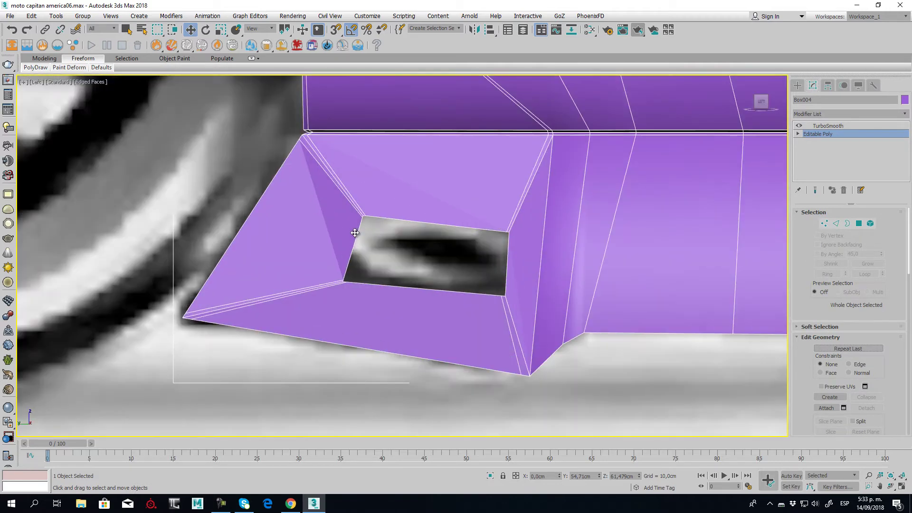
{"action": "left_click", "coordinate": [836, 224]}
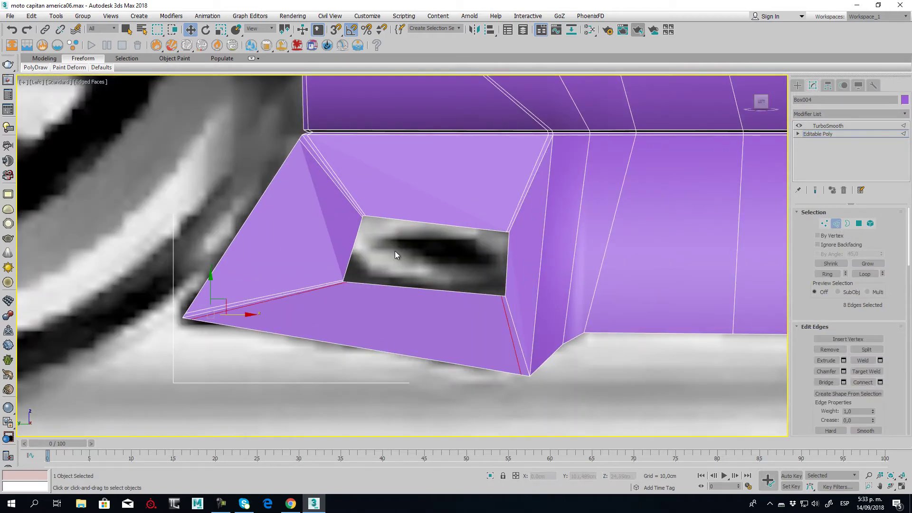
{"action": "left_click_drag", "start_coordinate": [151, 234], "coordinate": [151, 235]}
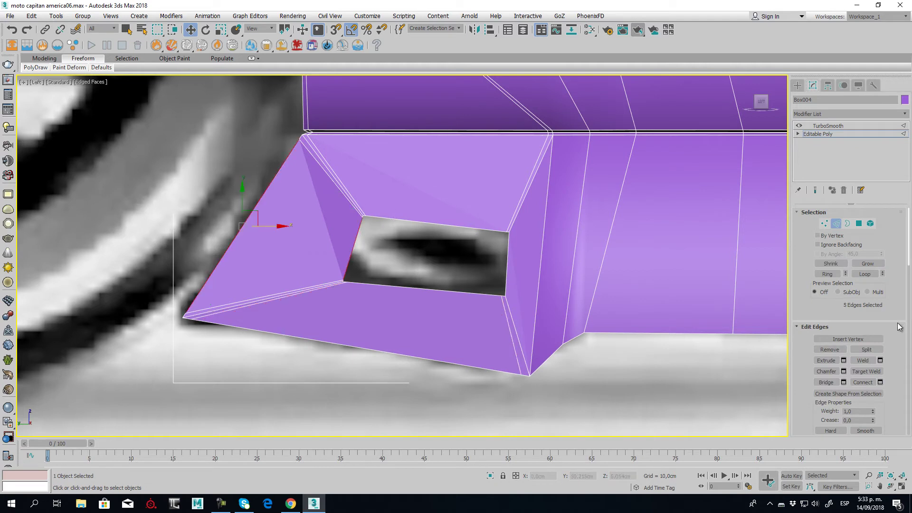
{"action": "left_click", "coordinate": [880, 382]}
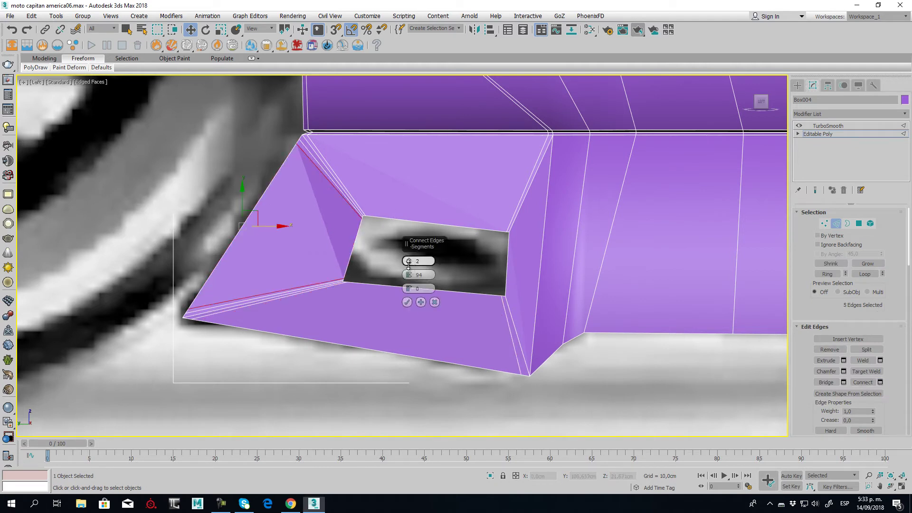
{"action": "left_click_drag", "start_coordinate": [408, 261], "coordinate": [408, 285]}
{"action": "left_click", "coordinate": [406, 302]}
Drag the hole's corner vertices outward and into line to form a rounded slot.
{"action": "left_click", "coordinate": [824, 223]}
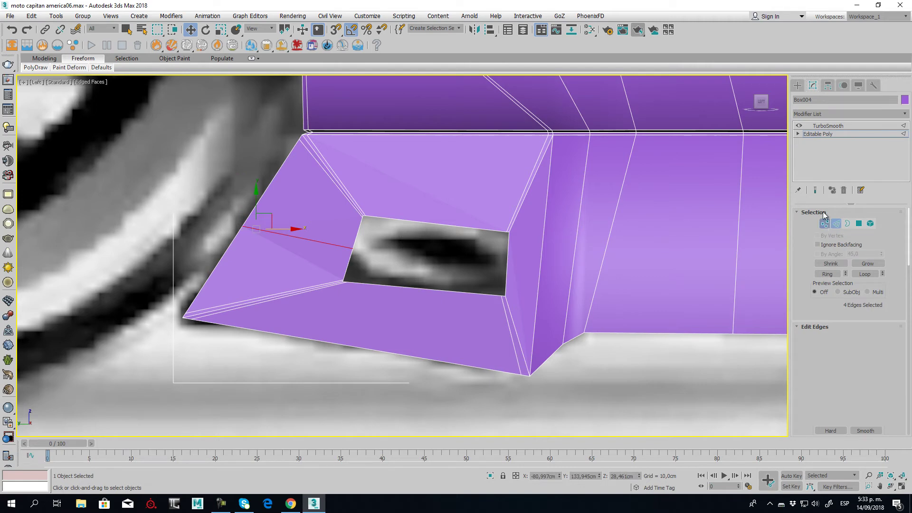
{"action": "left_click", "coordinate": [816, 190]}
{"action": "left_click", "coordinate": [353, 248]}
{"action": "mouse_move", "coordinate": [377, 243]}
{"action": "left_mouse_down"}
{"action": "mouse_move", "coordinate": [365, 242]}
{"action": "mouse_move", "coordinate": [362, 218]}
{"action": "left_mouse_up"}
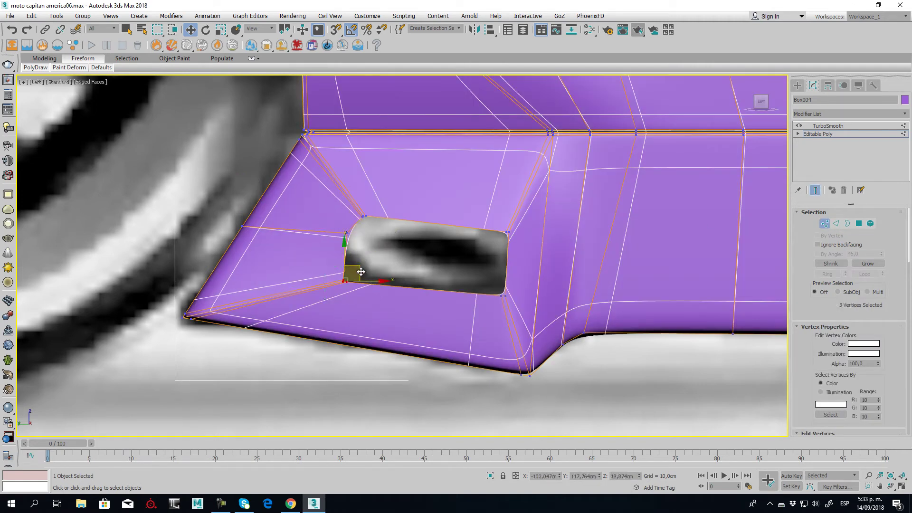
{"action": "mouse_move", "coordinate": [333, 271]}
{"action": "left_mouse_down"}
{"action": "mouse_move", "coordinate": [374, 248]}
{"action": "mouse_move", "coordinate": [369, 258]}
{"action": "left_mouse_up"}
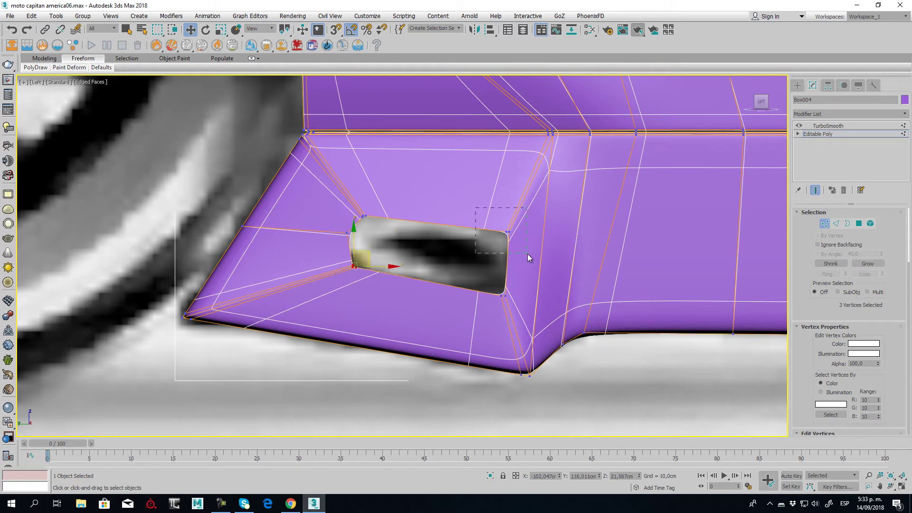
{"action": "left_click_drag", "start_coordinate": [475, 207], "coordinate": [528, 254]}
{"action": "left_click_drag", "start_coordinate": [524, 222], "coordinate": [527, 227]}
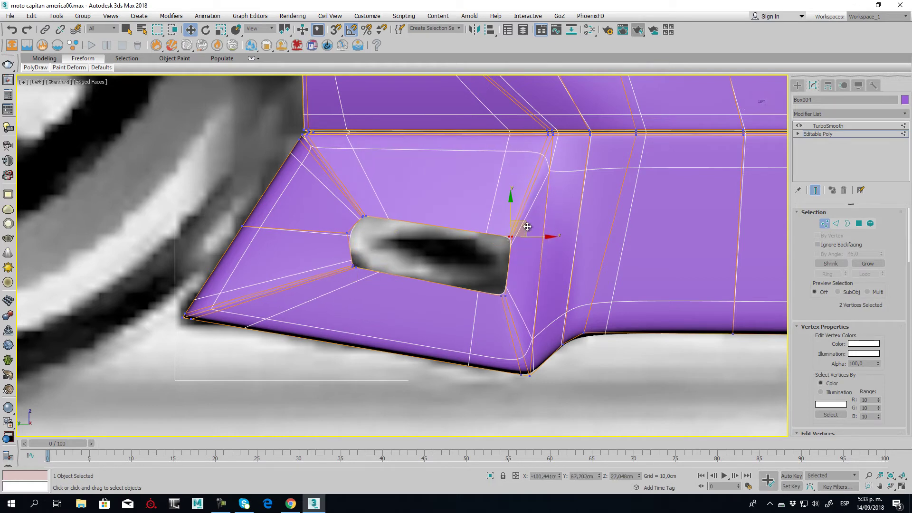
{"action": "left_click_drag", "start_coordinate": [497, 304], "coordinate": [517, 283]}
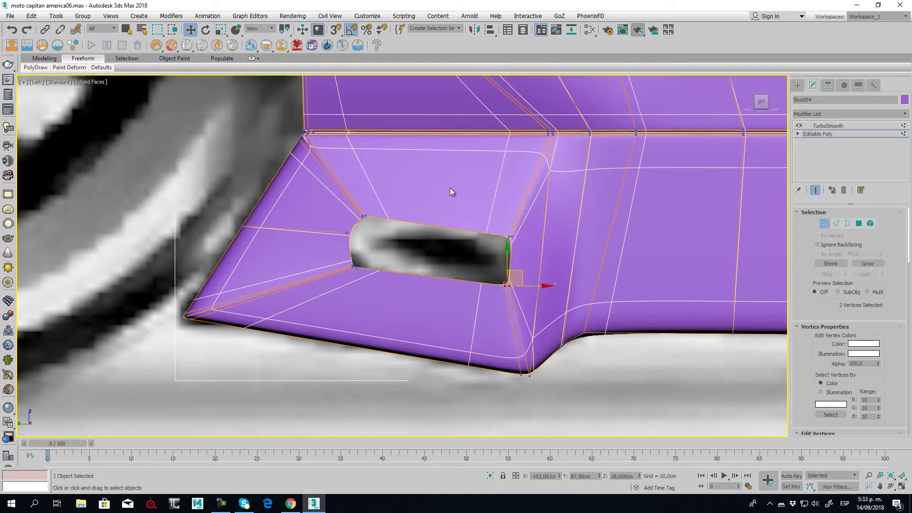
{"action": "left_click", "coordinate": [478, 214]}
{"action": "left_click", "coordinate": [818, 221]}
{"action": "scroll", "coordinate": [332, 266], "scroll_direction": "down", "scroll_amount": 3}
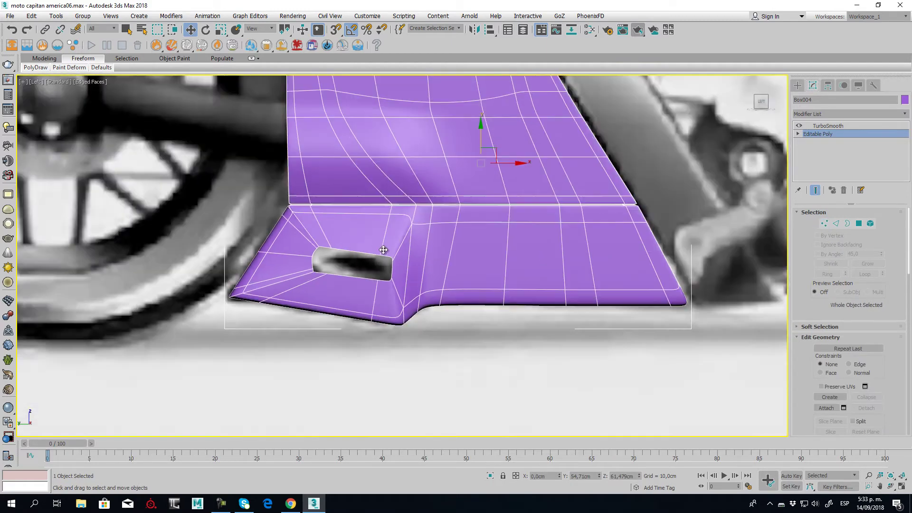
{"action": "scroll", "coordinate": [483, 278], "scroll_direction": "down", "scroll_amount": 2}
{"action": "scroll", "coordinate": [429, 295], "scroll_direction": "up", "scroll_amount": 3}
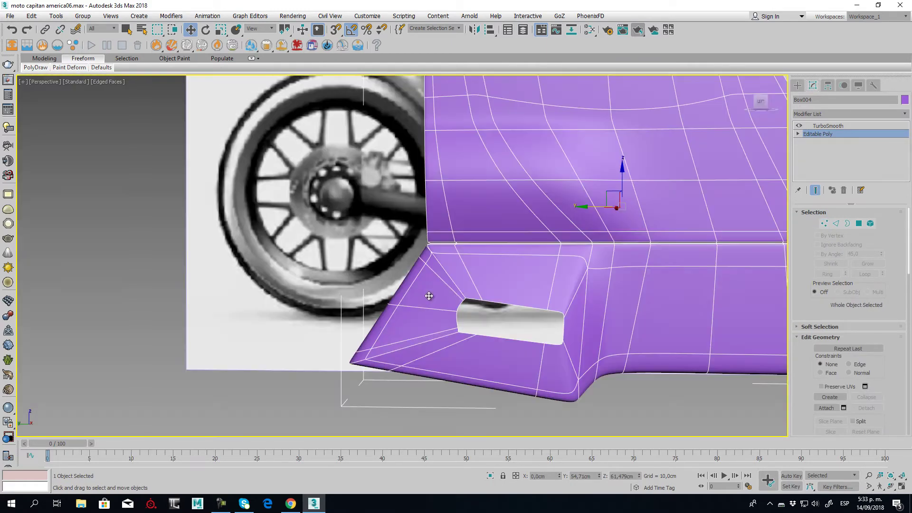
{"action": "scroll", "coordinate": [500, 246], "scroll_direction": "down", "scroll_amount": 4}
{"action": "key", "text": "p"}
{"action": "mouse_move", "coordinate": [442, 279]}
{"action": "middle_mouse_down", "text": "alt"}
{"action": "mouse_move", "coordinate": [525, 287]}
{"action": "mouse_move", "coordinate": [597, 266]}
{"action": "mouse_move", "coordinate": [441, 273]}
{"action": "mouse_move", "coordinate": [489, 257]}
{"action": "middle_mouse_up", "text": "alt"}
{"action": "key", "text": "l"}
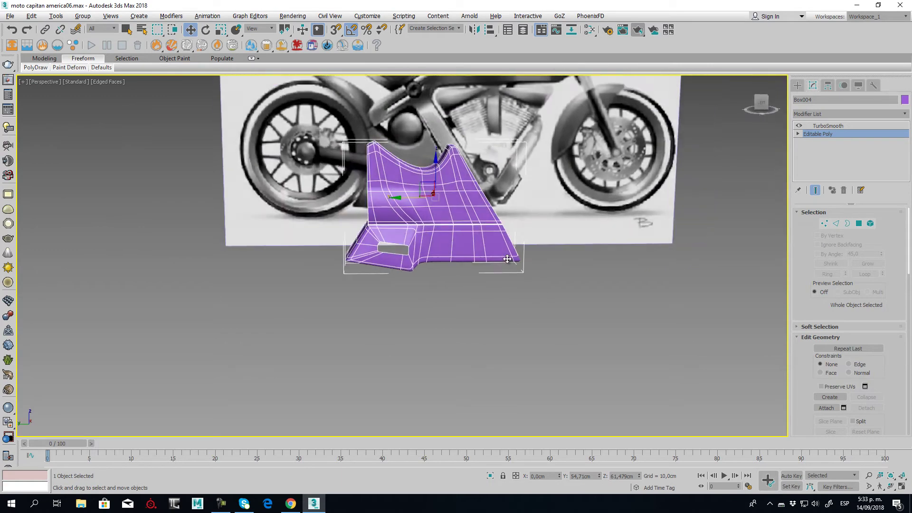
{"action": "scroll", "coordinate": [431, 245], "scroll_direction": "up", "scroll_amount": 3}
{"action": "scroll", "coordinate": [431, 245], "scroll_direction": "up", "scroll_amount": 2}
{"action": "scroll", "coordinate": [431, 245], "scroll_direction": "down", "scroll_amount": 4}
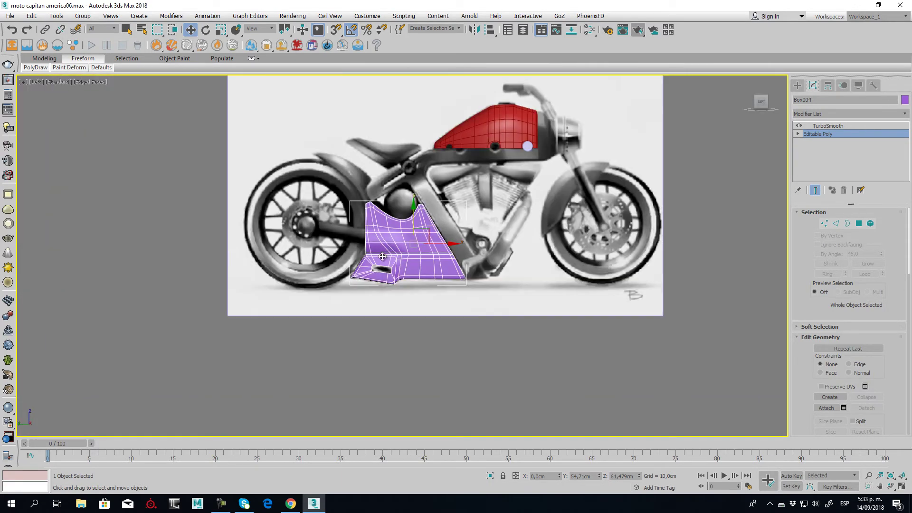
{"action": "scroll", "coordinate": [434, 192], "scroll_direction": "up", "scroll_amount": 2}
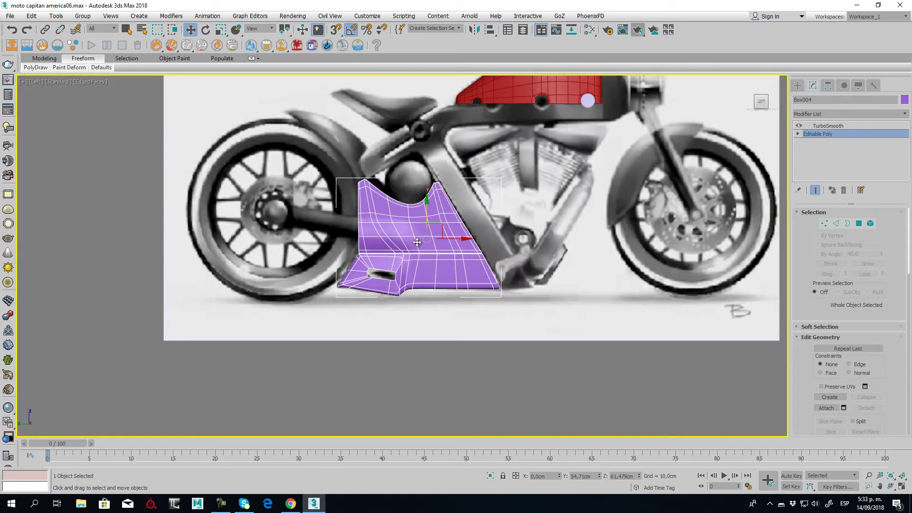
{"action": "scroll", "coordinate": [391, 216], "scroll_direction": "up", "scroll_amount": 3}
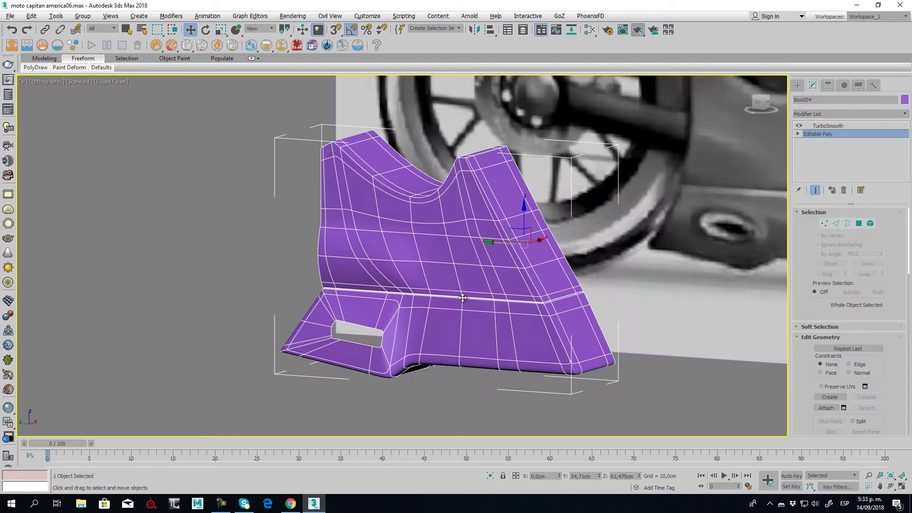
Hide TurboSmooth and ring-select the diagonal edges beside the hole on the low-poly cage.
{"action": "middle_click_drag", "start_coordinate": [748, 231], "coordinate": [411, 280], "text": "alt"}
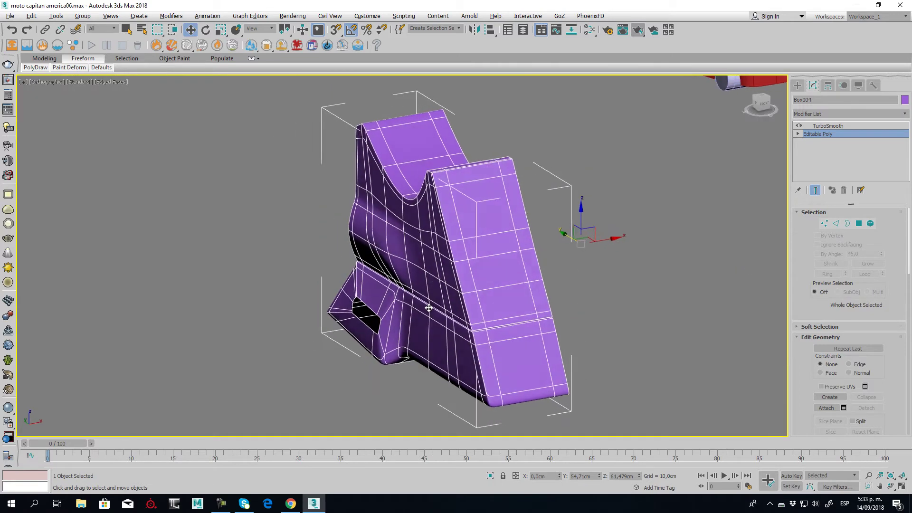
{"action": "scroll", "coordinate": [410, 280], "scroll_direction": "up", "scroll_amount": 4}
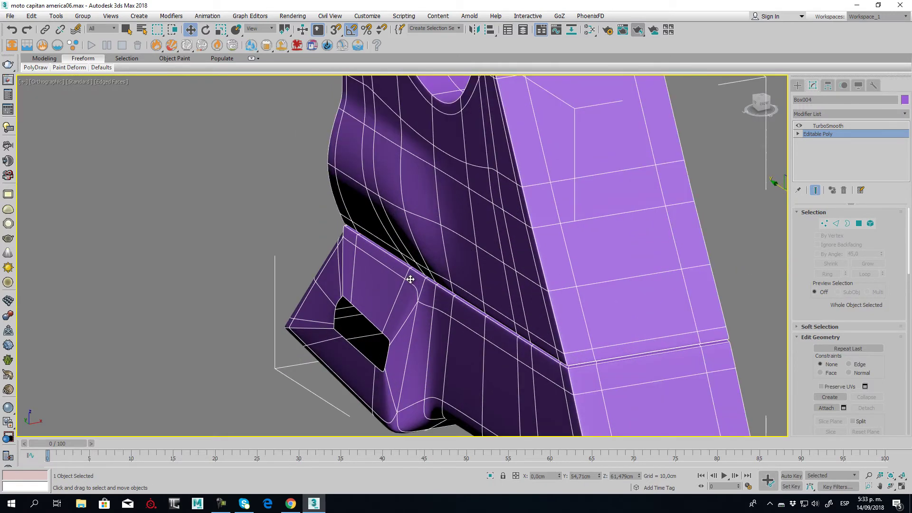
{"action": "left_click", "coordinate": [839, 225]}
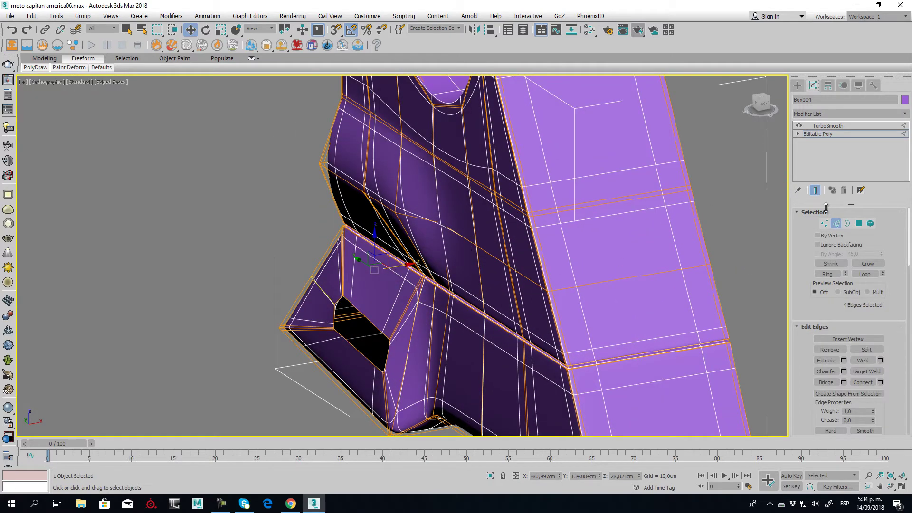
{"action": "left_click", "coordinate": [799, 125]}
{"action": "middle_click_drag", "start_coordinate": [375, 273], "coordinate": [420, 284], "text": "alt"}
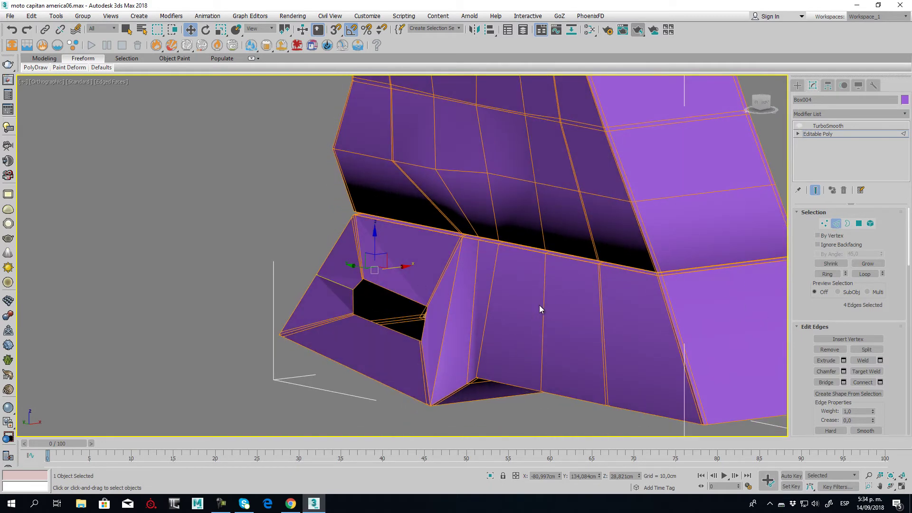
{"action": "left_click", "coordinate": [543, 291]}
{"action": "left_click", "coordinate": [446, 270]}
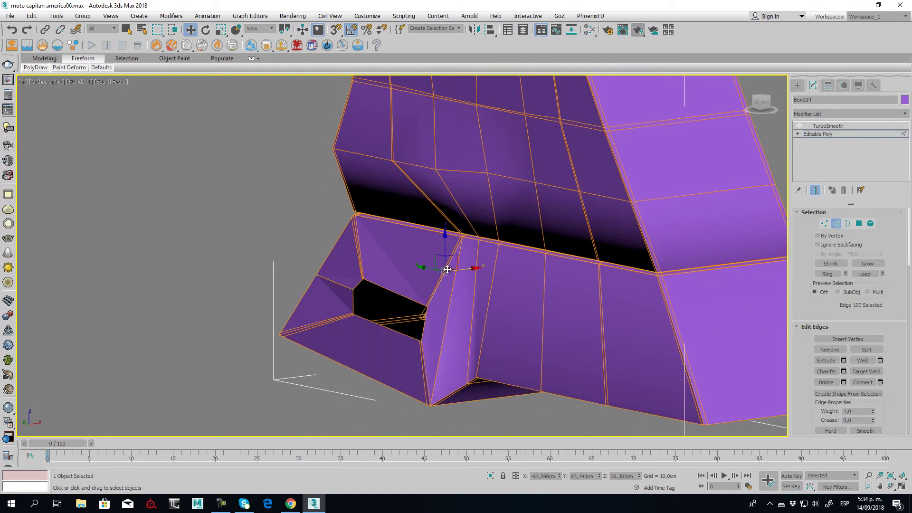
{"action": "left_click", "coordinate": [827, 275]}
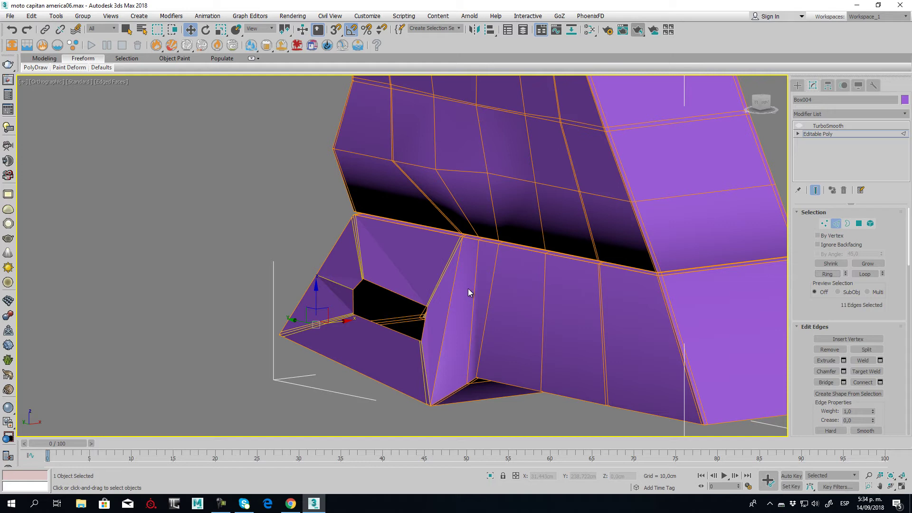
Ring-select another edge beside the hole, return to side view, and reselect TurboSmooth.
{"action": "left_click", "coordinate": [667, 309]}
{"action": "left_click", "coordinate": [835, 274]}
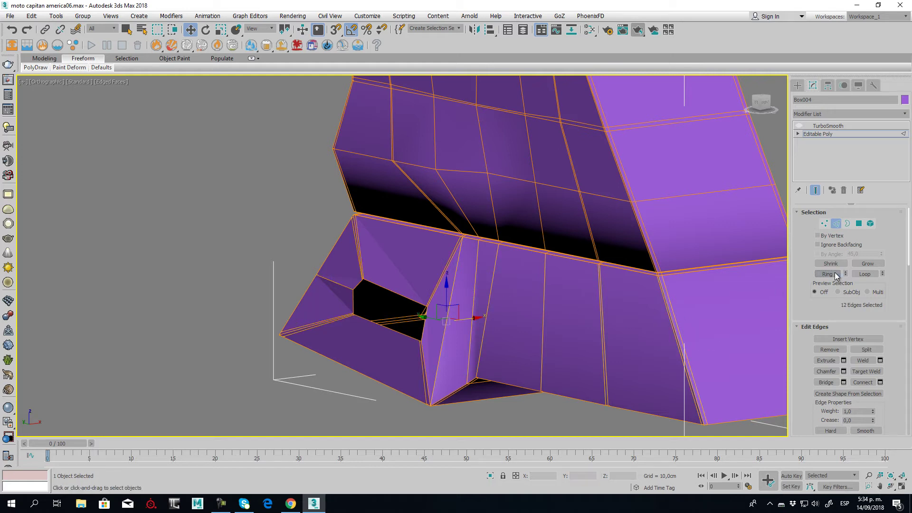
{"action": "key", "text": "l"}
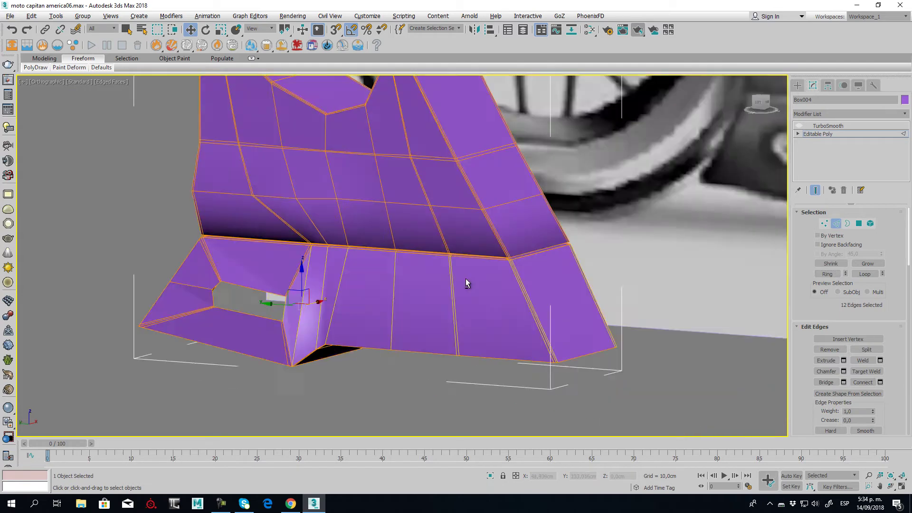
{"action": "left_click", "coordinate": [837, 223]}
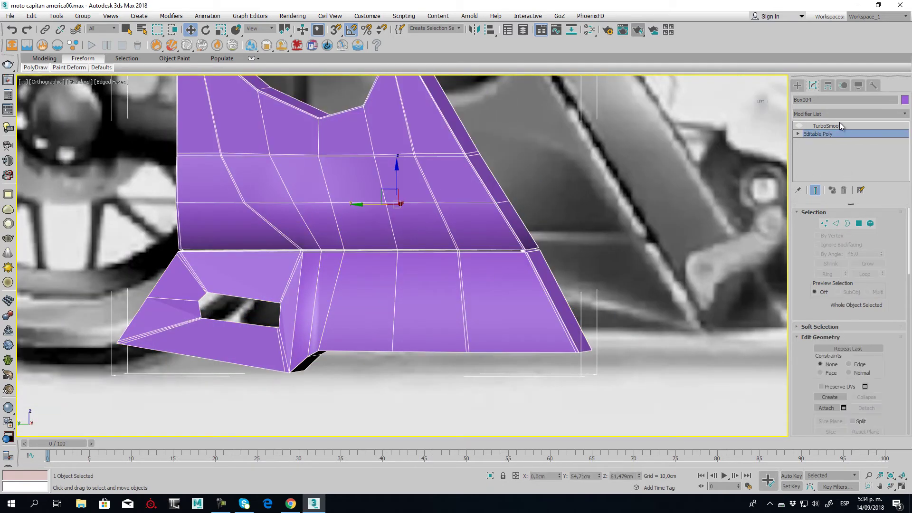
{"action": "left_click", "coordinate": [828, 126]}
{"action": "scroll", "coordinate": [458, 267], "scroll_direction": "down", "scroll_amount": 5}
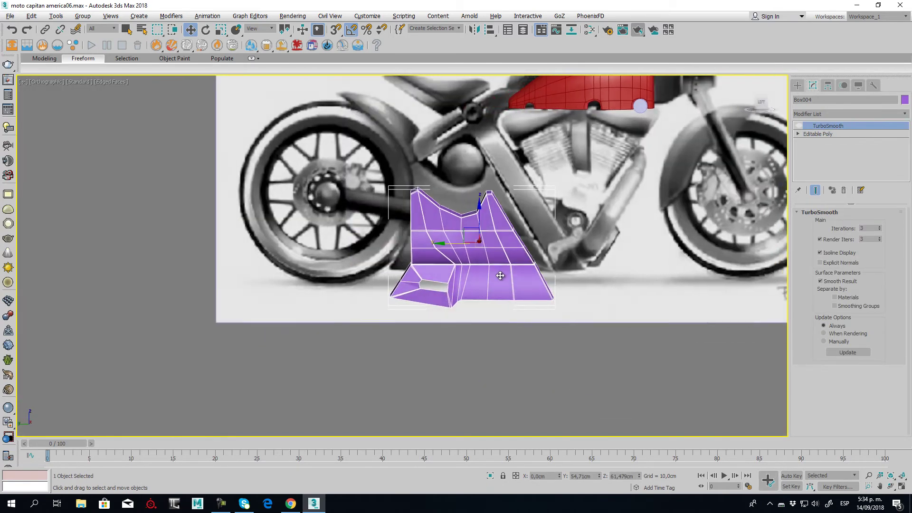
Re-enable TurboSmooth and select the whole panel element in the Editable Poly.
{"action": "scroll", "coordinate": [455, 265], "scroll_direction": "up", "scroll_amount": 5}
{"action": "key", "text": "F4"}
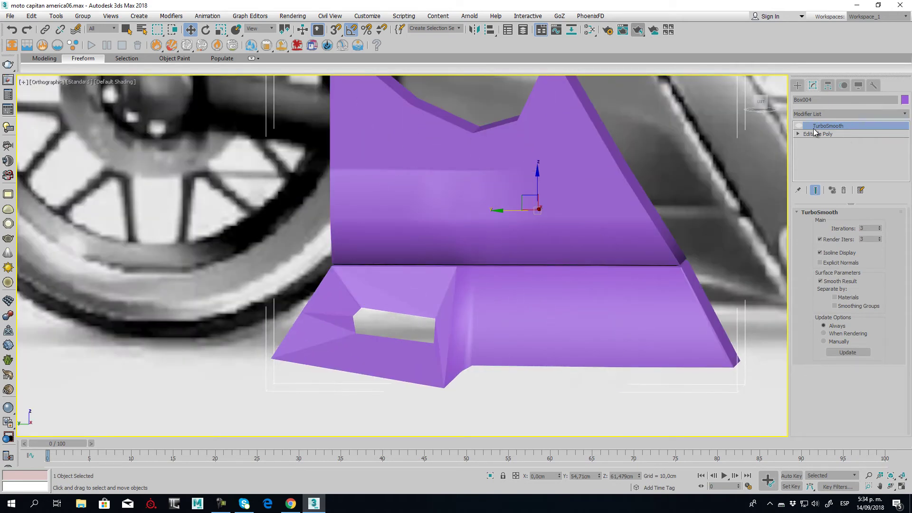
{"action": "left_click", "coordinate": [799, 126]}
{"action": "left_click", "coordinate": [818, 134]}
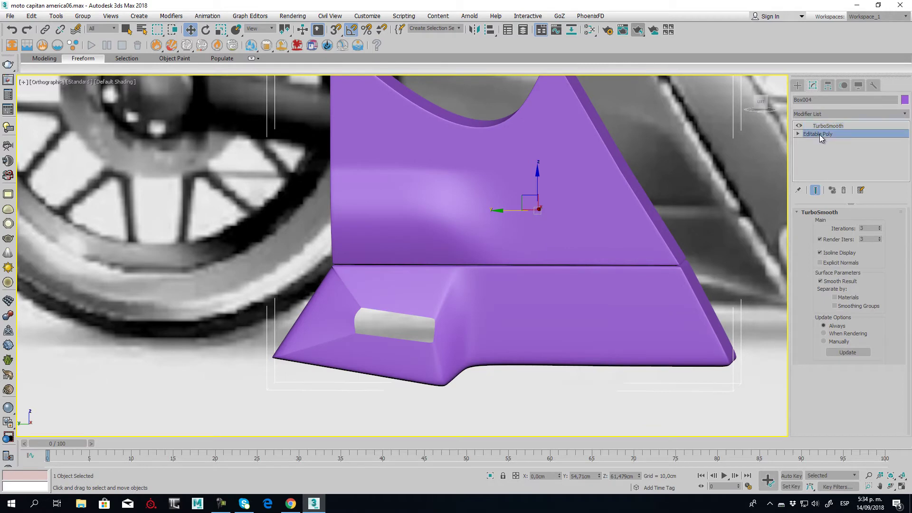
{"action": "left_click", "coordinate": [871, 223]}
{"action": "left_click", "coordinate": [422, 285]}
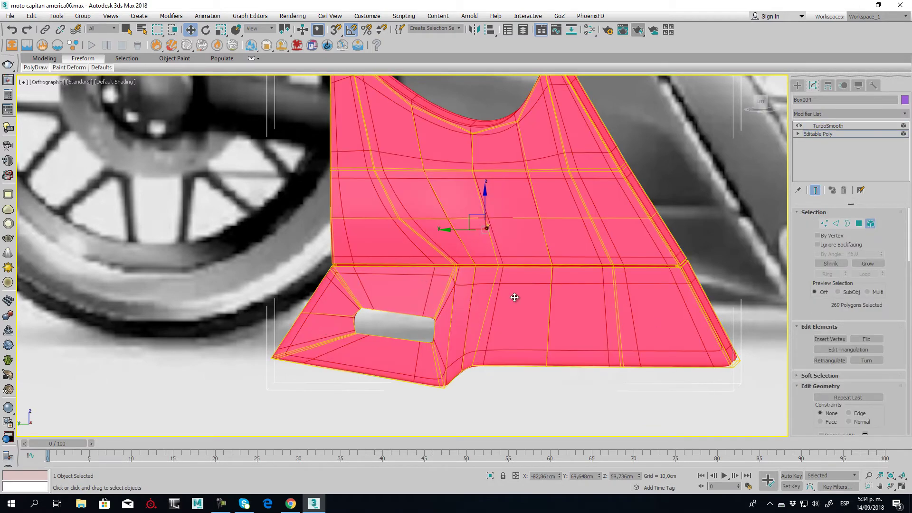
Resize the modifier stack to show more of the panel's settings.
{"action": "scroll", "coordinate": [888, 377], "scroll_direction": "down", "scroll_amount": 3}
{"action": "scroll", "coordinate": [882, 389], "scroll_direction": "down", "scroll_amount": 2}
{"action": "scroll", "coordinate": [877, 399], "scroll_direction": "down", "scroll_amount": 3}
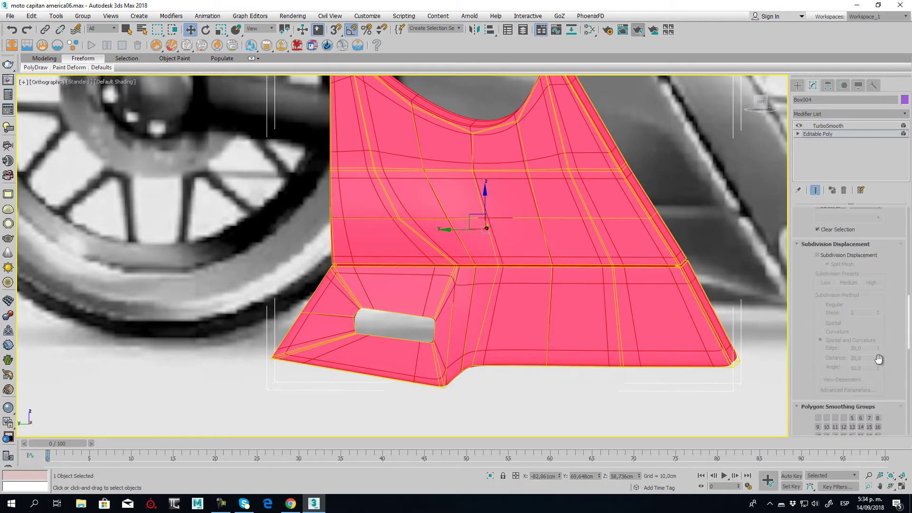
{"action": "scroll", "coordinate": [869, 409], "scroll_direction": "down", "scroll_amount": 3}
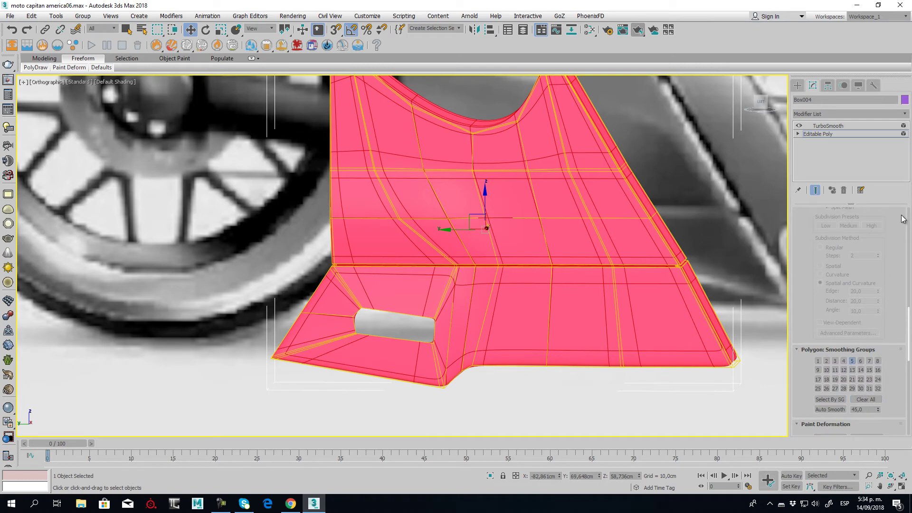
{"action": "left_click_drag", "start_coordinate": [897, 204], "coordinate": [899, 417]}
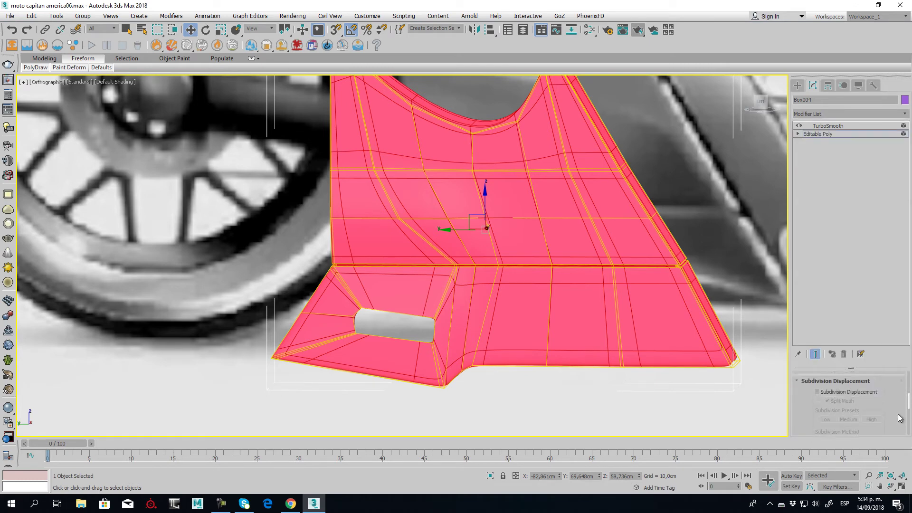
{"action": "left_click_drag", "start_coordinate": [885, 368], "coordinate": [887, 237]}
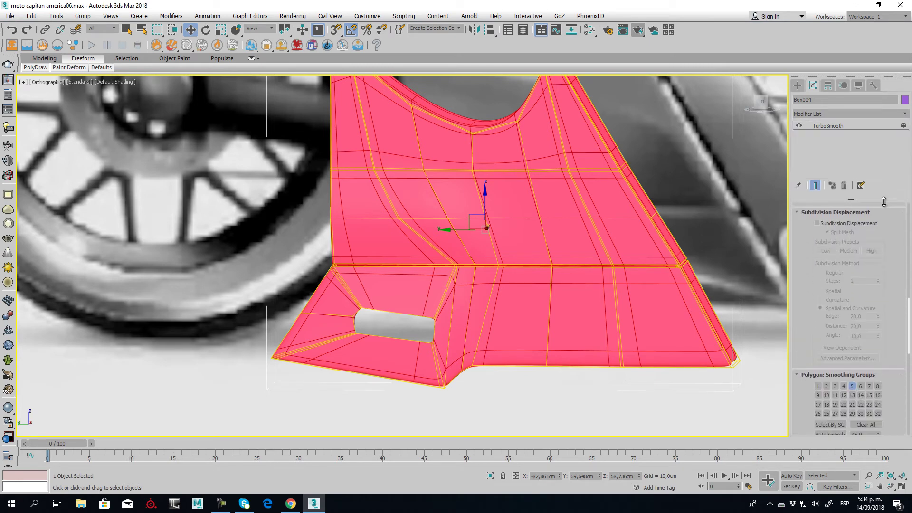
{"action": "scroll", "coordinate": [820, 421], "scroll_direction": "up", "scroll_amount": 5}
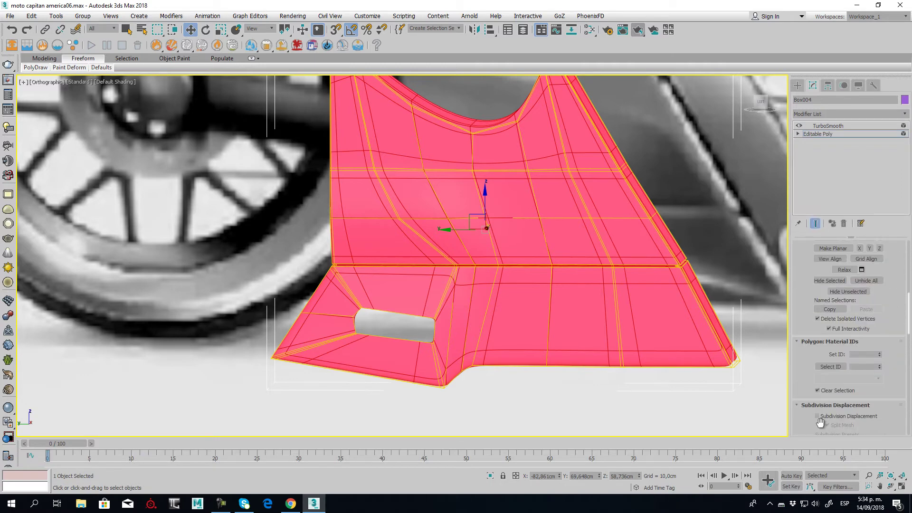
{"action": "scroll", "coordinate": [815, 409], "scroll_direction": "up", "scroll_amount": 5}
{"action": "scroll", "coordinate": [815, 408], "scroll_direction": "up", "scroll_amount": 4}
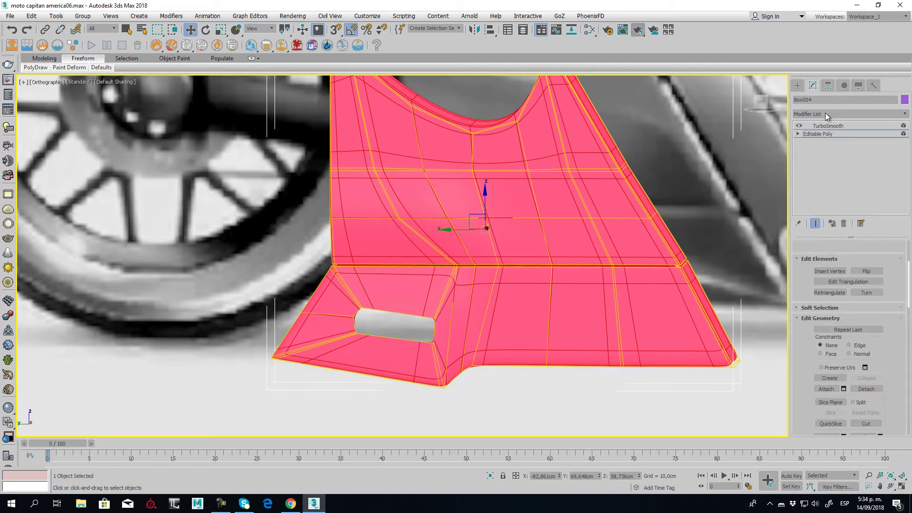
Deselect the panel and zoom in on the flange's inner corner with edged faces off.
{"action": "key", "text": "F4"}
{"action": "scroll", "coordinate": [447, 280], "scroll_direction": "down", "scroll_amount": 3}
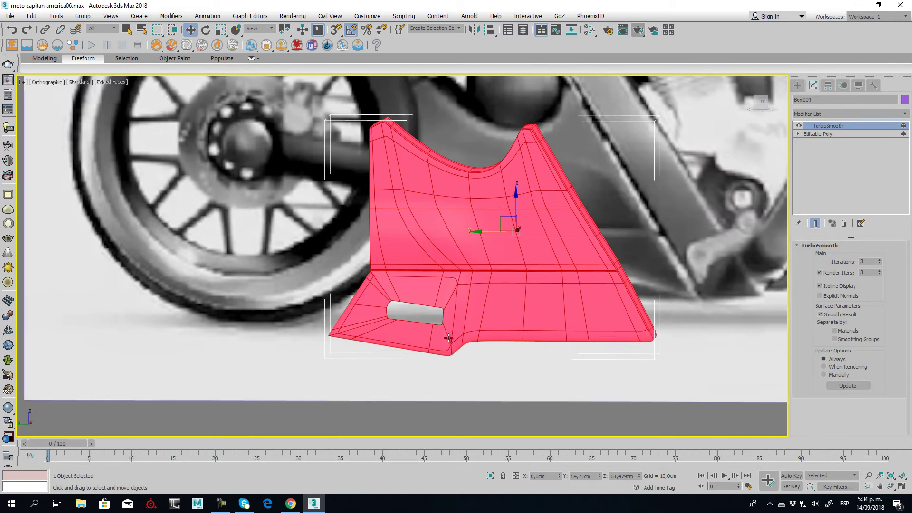
{"action": "left_click", "coordinate": [513, 375]}
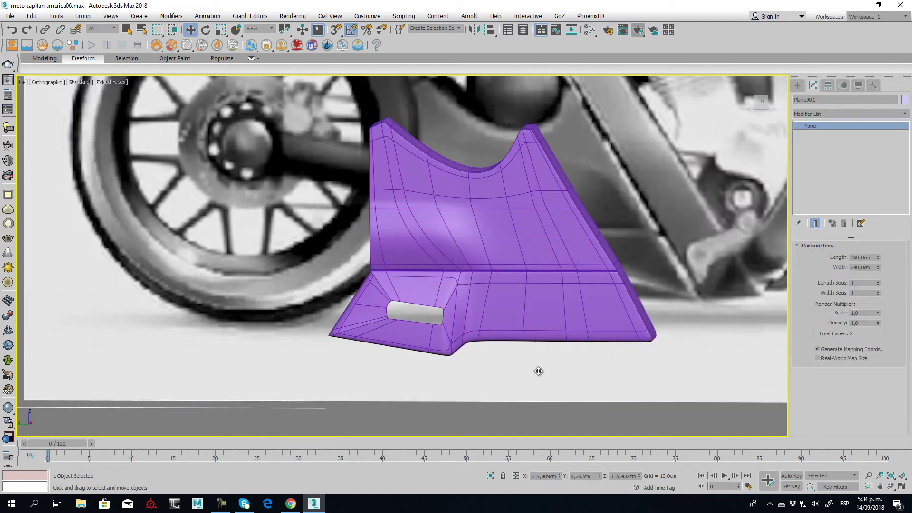
{"action": "key", "text": "F4"}
{"action": "scroll", "coordinate": [535, 323], "scroll_direction": "up", "scroll_amount": 2}
{"action": "scroll", "coordinate": [534, 329], "scroll_direction": "up", "scroll_amount": 2}
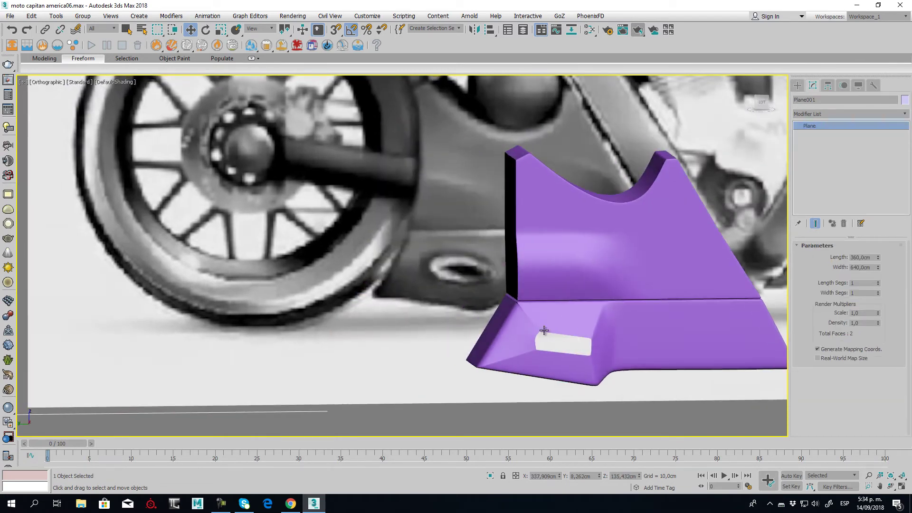
{"action": "scroll", "coordinate": [543, 329], "scroll_direction": "up", "scroll_amount": 2}
{"action": "middle_click_drag", "start_coordinate": [498, 363], "coordinate": [461, 264]}
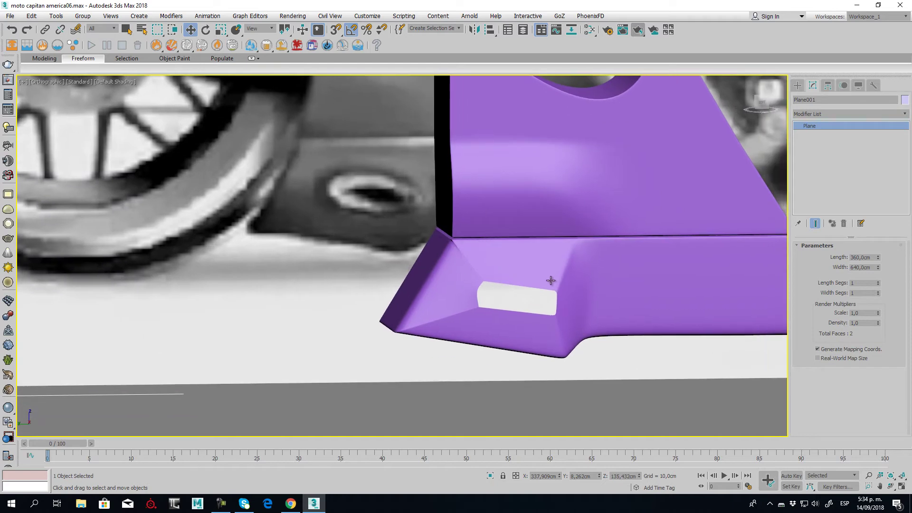
{"action": "scroll", "coordinate": [439, 279], "scroll_direction": "up", "scroll_amount": 2}
{"action": "scroll", "coordinate": [452, 243], "scroll_direction": "up", "scroll_amount": 3}
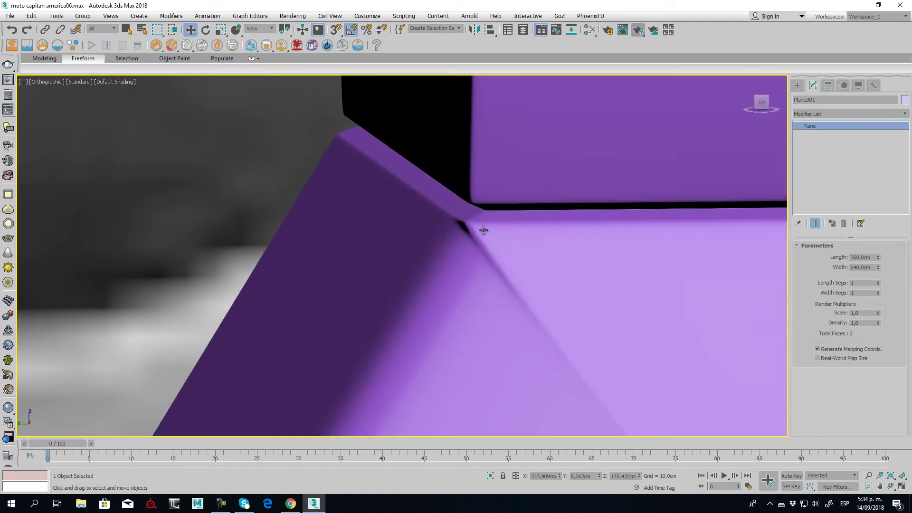
Select the panel, disable TurboSmooth and view the raw cage at the flange's inner corner.
{"action": "left_click", "coordinate": [515, 249]}
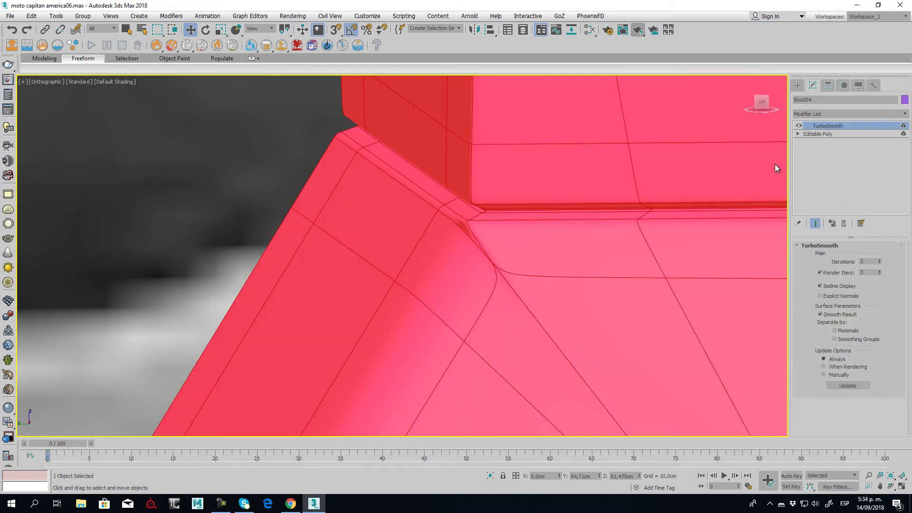
{"action": "left_click", "coordinate": [813, 135]}
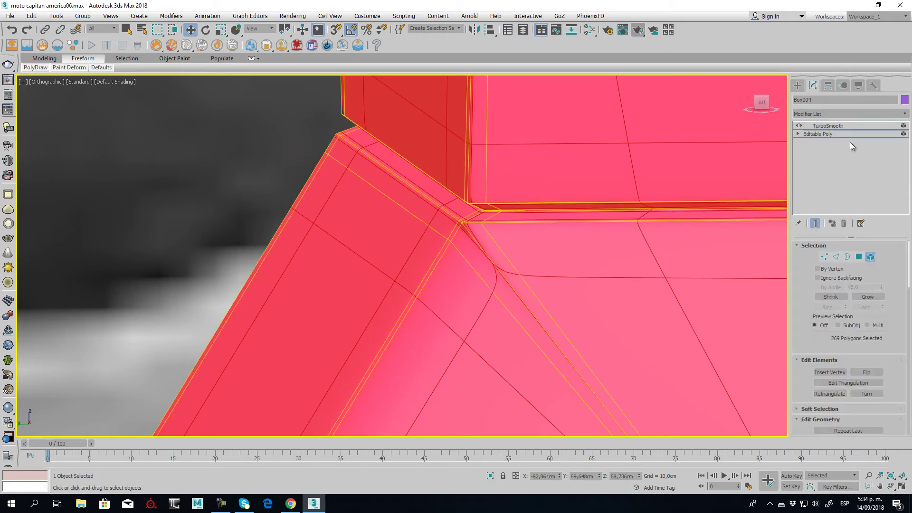
{"action": "left_click", "coordinate": [799, 126]}
{"action": "scroll", "coordinate": [478, 233], "scroll_direction": "up", "scroll_amount": 2}
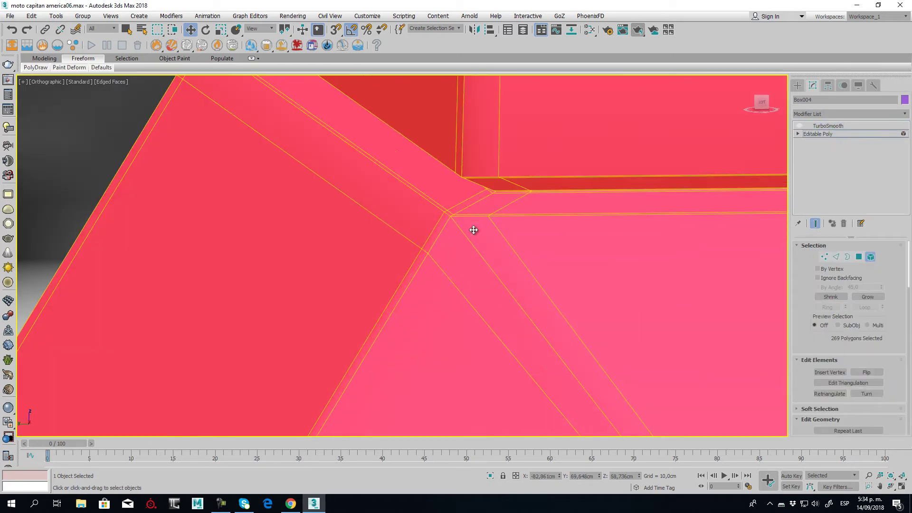
{"action": "scroll", "coordinate": [454, 221], "scroll_direction": "up", "scroll_amount": 2}
{"action": "middle_click_drag", "start_coordinate": [460, 258], "coordinate": [562, 177], "text": "alt"}
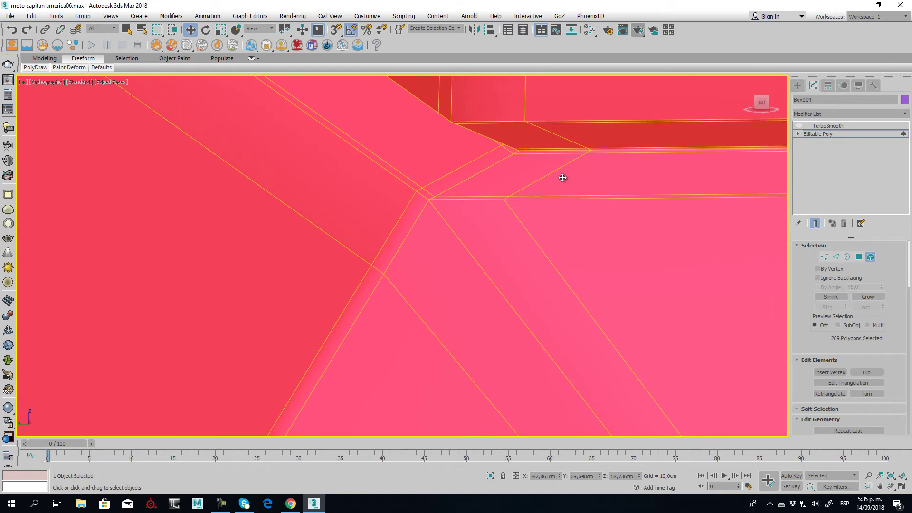
{"action": "middle_click_drag", "start_coordinate": [370, 296], "coordinate": [387, 289], "text": "alt"}
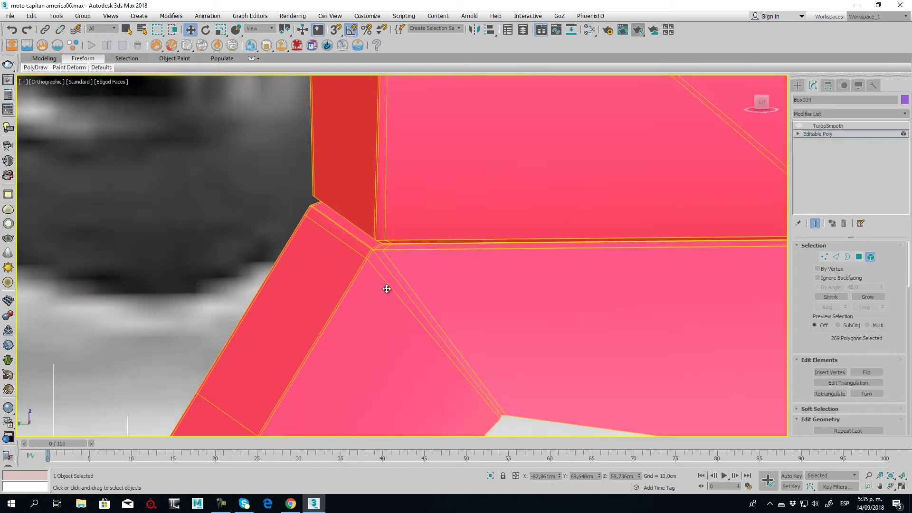
Remove the edge loop running into the corner and restore the TurboSmooth result.
{"action": "left_click", "coordinate": [836, 257]}
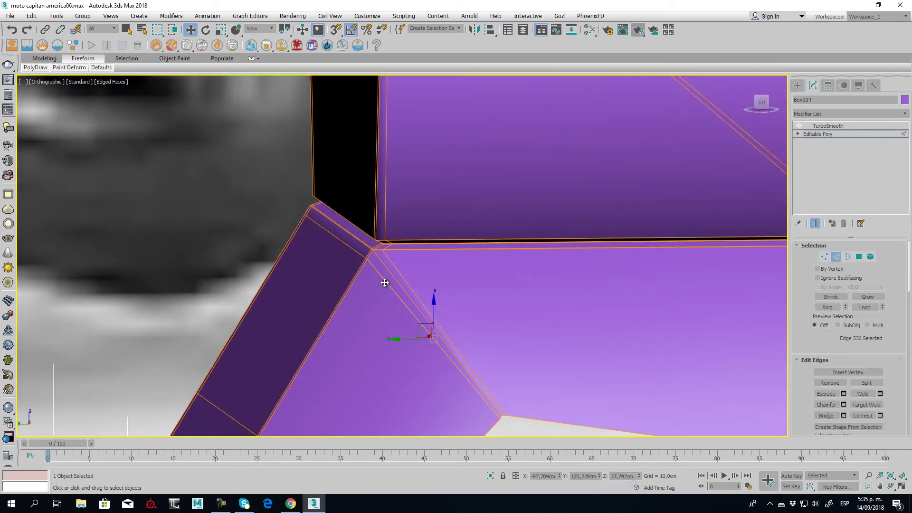
{"action": "left_click", "coordinate": [865, 307]}
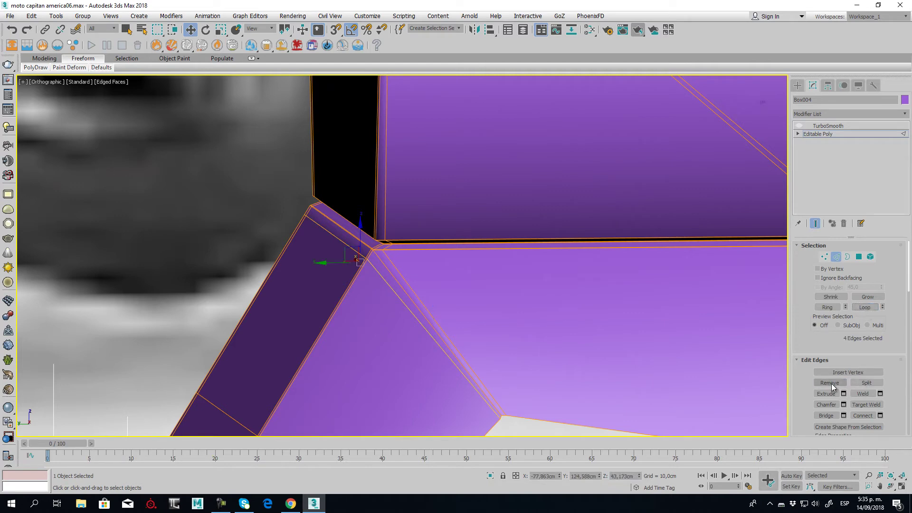
{"action": "left_click", "coordinate": [829, 383]}
{"action": "left_click", "coordinate": [830, 125]}
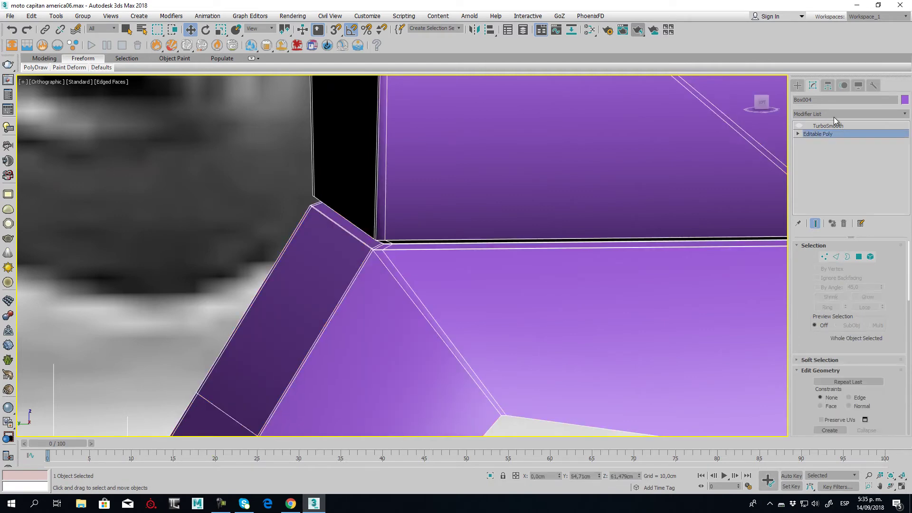
{"action": "left_click", "coordinate": [799, 126]}
{"action": "key", "text": "F4"}
Push the slot's inner border deeper into the panel along X.
{"action": "scroll", "coordinate": [448, 241], "scroll_direction": "down", "scroll_amount": 3}
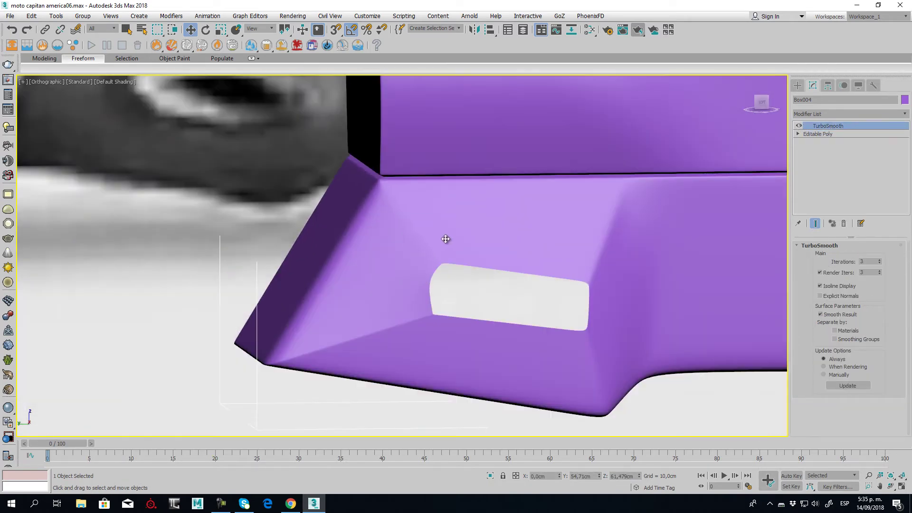
{"action": "scroll", "coordinate": [530, 285], "scroll_direction": "up", "scroll_amount": 1}
{"action": "mouse_move", "coordinate": [536, 288]}
{"action": "middle_mouse_down", "text": "alt"}
{"action": "mouse_move", "coordinate": [554, 291]}
{"action": "mouse_move", "coordinate": [480, 291]}
{"action": "mouse_move", "coordinate": [510, 292]}
{"action": "middle_mouse_up", "text": "alt"}
{"action": "left_click", "coordinate": [819, 134]}
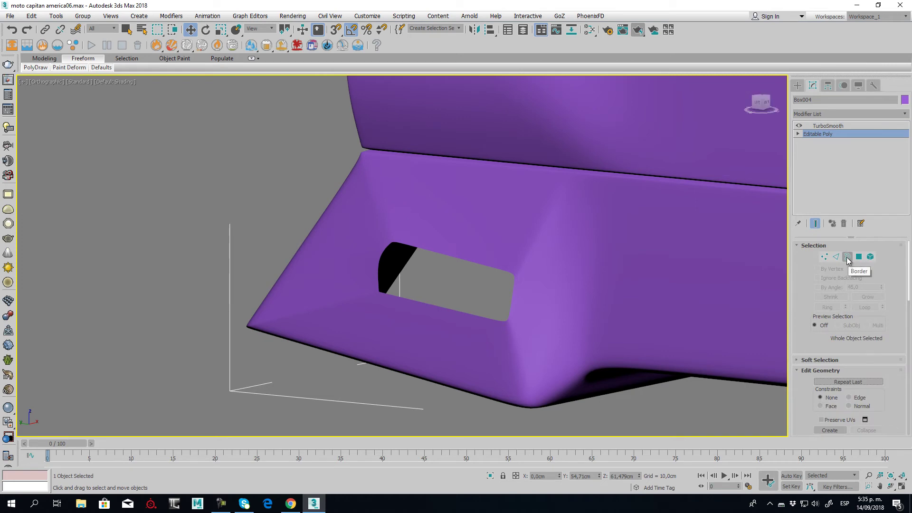
{"action": "left_click", "coordinate": [848, 257]}
{"action": "left_click", "coordinate": [475, 266]}
{"action": "mouse_move", "coordinate": [488, 265]}
{"action": "middle_mouse_down", "text": "alt"}
{"action": "mouse_move", "coordinate": [488, 285]}
{"action": "mouse_move", "coordinate": [458, 277]}
{"action": "middle_mouse_up", "text": "alt"}
{"action": "left_click_drag", "start_coordinate": [466, 272], "coordinate": [495, 265]}
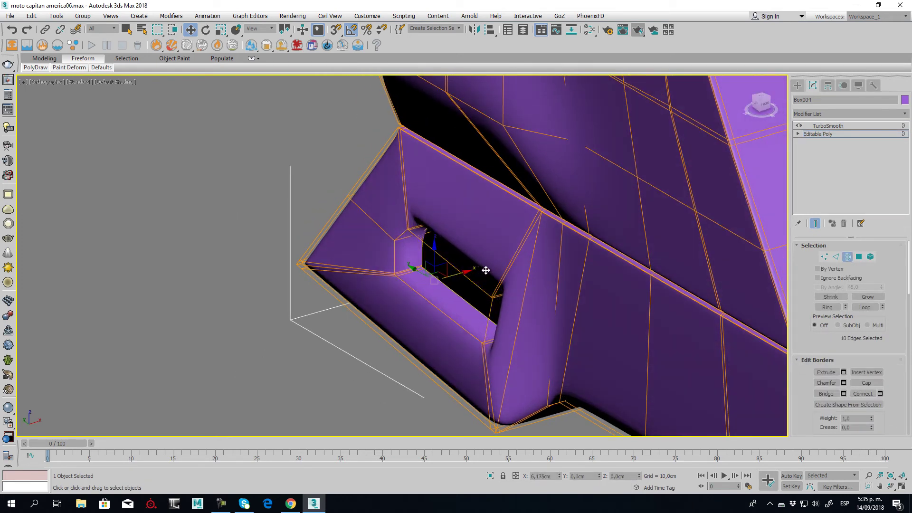
{"action": "left_click", "coordinate": [410, 271]}
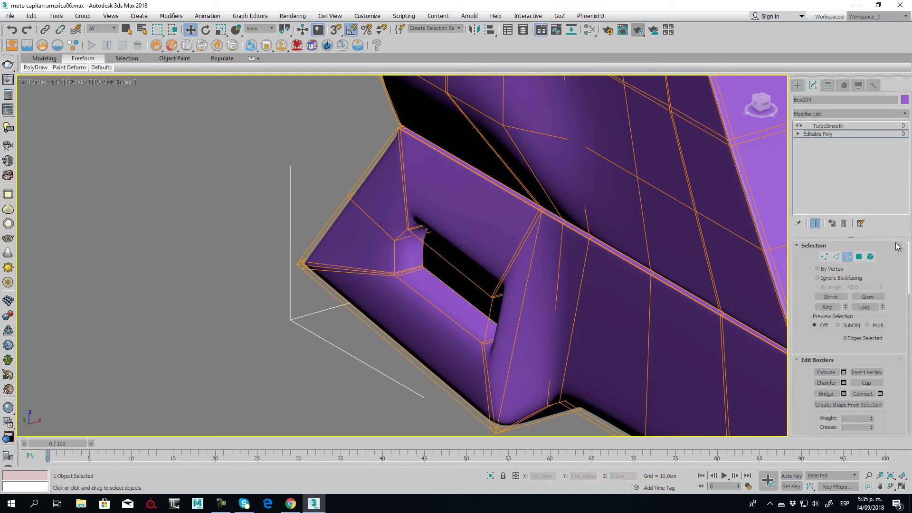
Add two pinched connecting loops along the slot walls and show the smoothed result.
{"action": "left_click", "coordinate": [836, 257]}
{"action": "double_click", "coordinate": [408, 272]}
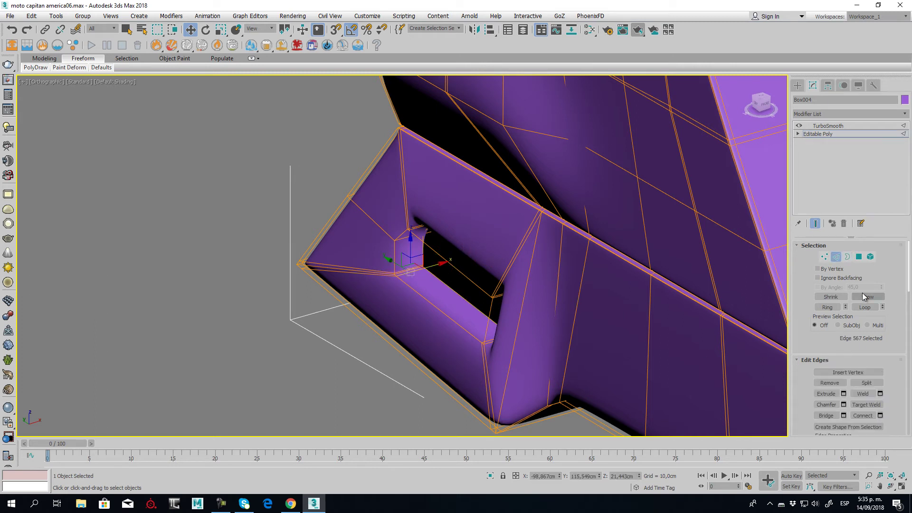
{"action": "left_click", "coordinate": [880, 416]}
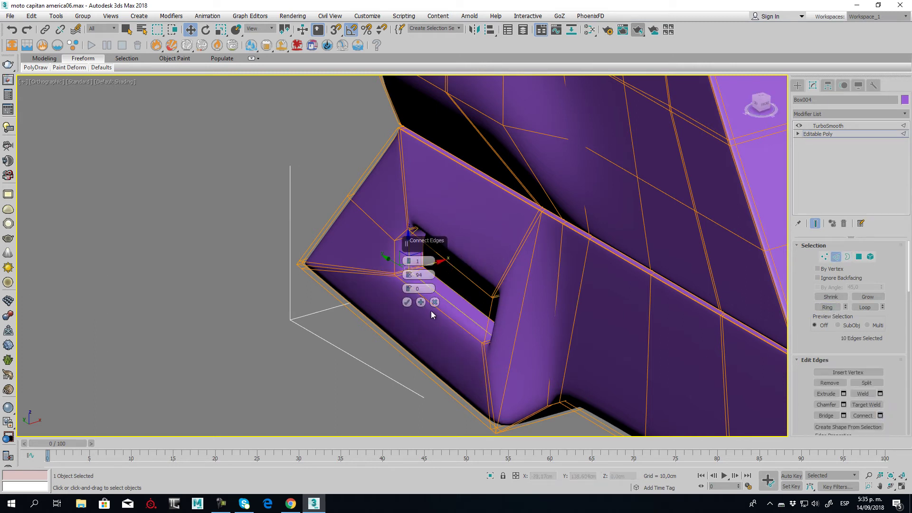
{"action": "left_click_drag", "start_coordinate": [409, 263], "coordinate": [409, 280]}
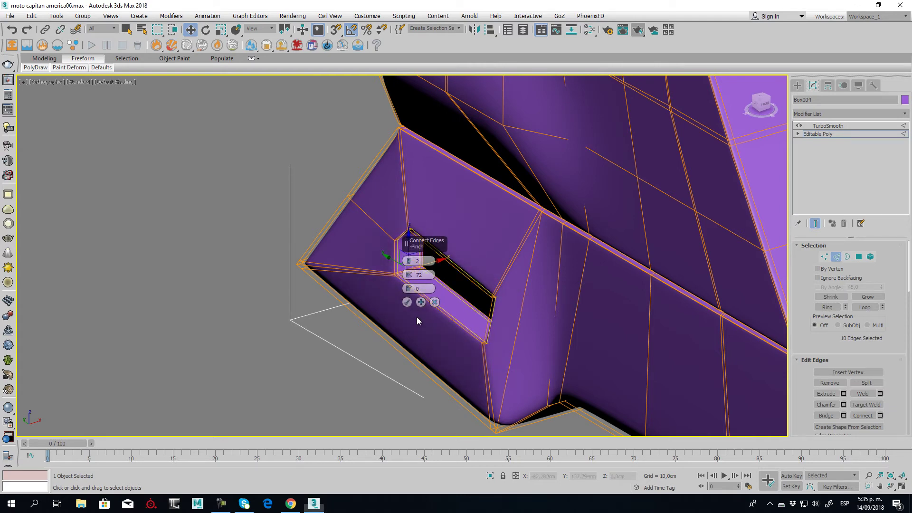
{"action": "left_click", "coordinate": [407, 302]}
{"action": "mouse_move", "coordinate": [407, 303]}
{"action": "middle_mouse_down", "text": "alt"}
{"action": "mouse_move", "coordinate": [500, 308]}
{"action": "mouse_move", "coordinate": [670, 267]}
{"action": "middle_mouse_up", "text": "alt"}
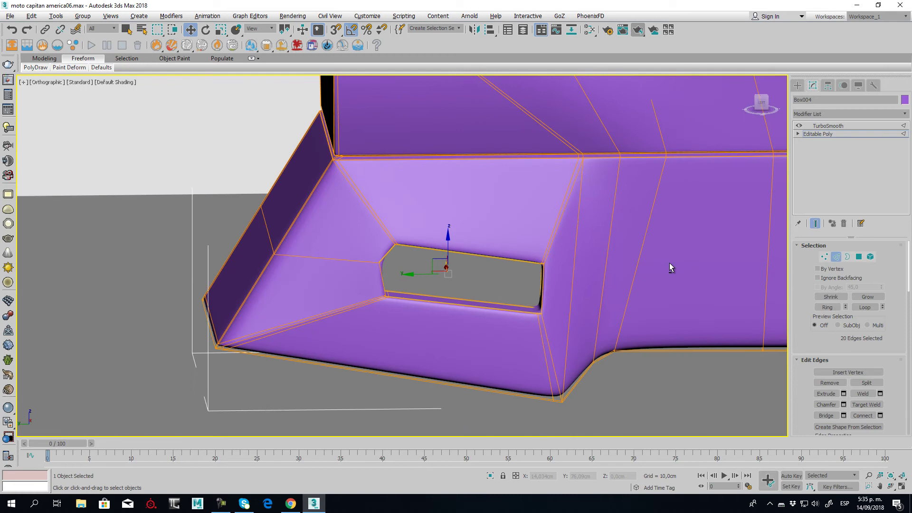
{"action": "left_click", "coordinate": [827, 126]}
{"action": "middle_click_drag", "start_coordinate": [793, 281], "coordinate": [469, 290], "text": "alt"}
Unhide the frame parts and slide Box004 along X to about 84,27cm against the fork.
{"action": "scroll", "coordinate": [548, 260], "scroll_direction": "up", "scroll_amount": 2}
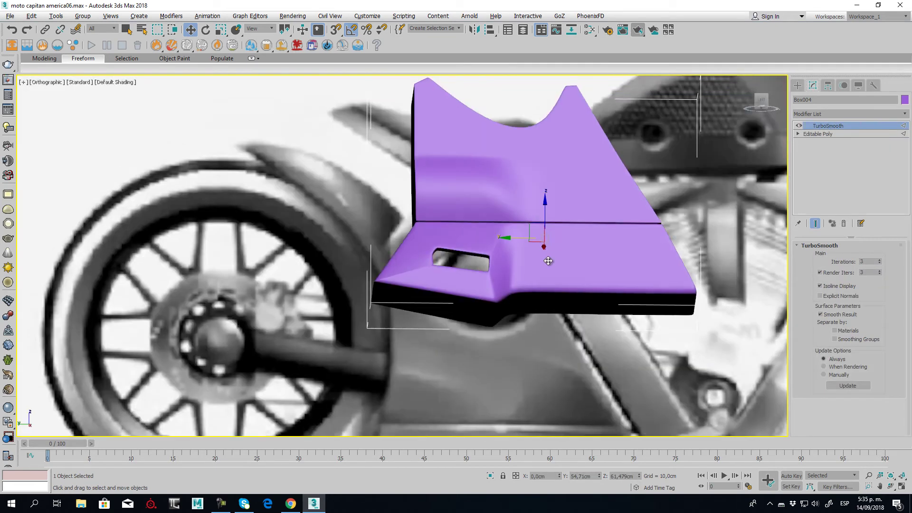
{"action": "middle_click_drag", "start_coordinate": [548, 261], "coordinate": [544, 280], "text": "alt"}
{"action": "key", "text": "l"}
{"action": "scroll", "coordinate": [529, 279], "scroll_direction": "down", "scroll_amount": 5}
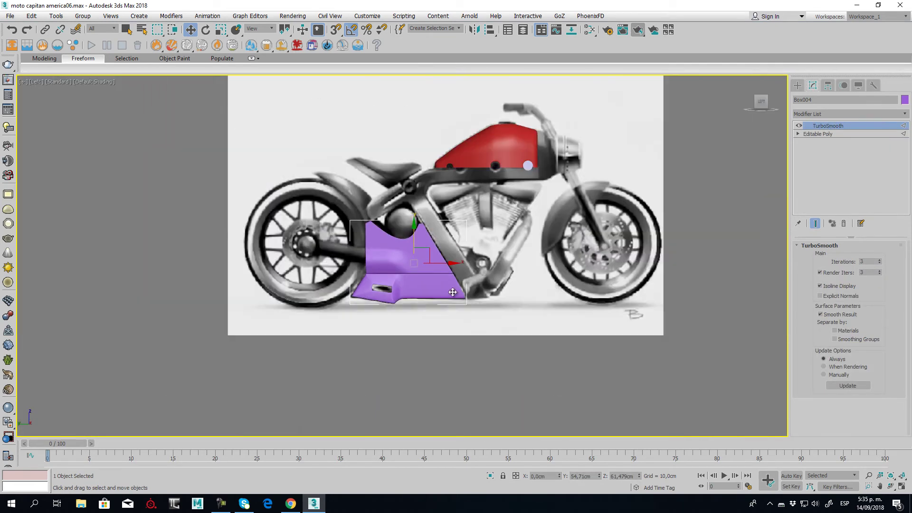
{"action": "right_click", "coordinate": [483, 236]}
{"action": "left_click", "coordinate": [501, 185]}
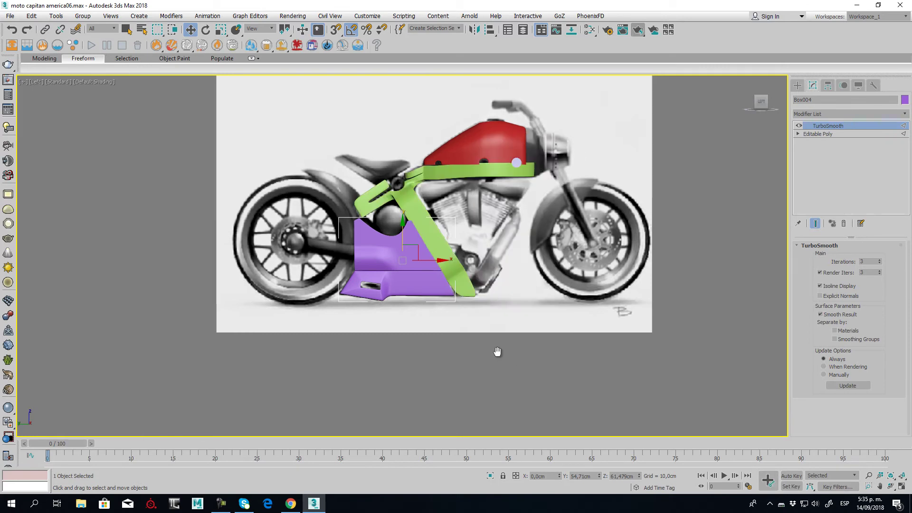
{"action": "middle_click_drag", "start_coordinate": [497, 350], "coordinate": [484, 347]}
{"action": "key", "text": "p"}
{"action": "middle_click_drag", "start_coordinate": [434, 262], "coordinate": [474, 214], "text": "alt"}
{"action": "left_click_drag", "start_coordinate": [530, 201], "coordinate": [607, 202]}
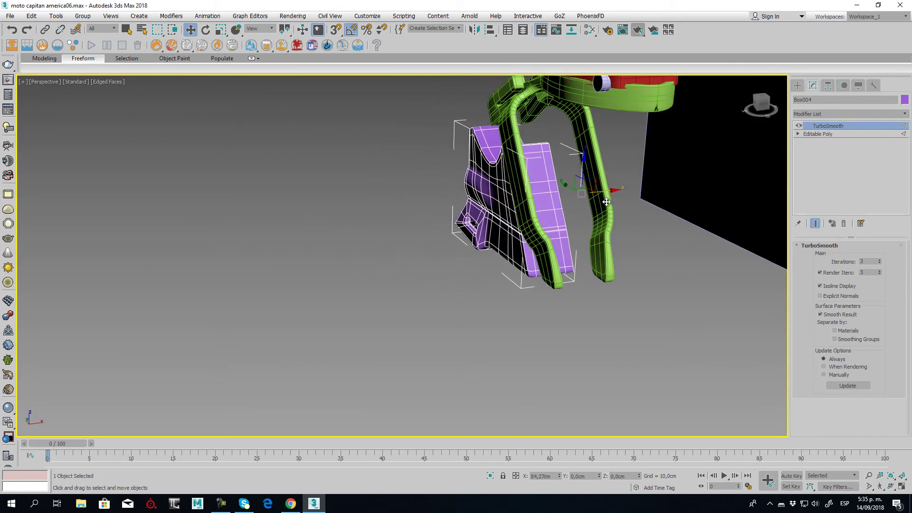
{"action": "mouse_move", "coordinate": [606, 202]}
{"action": "middle_mouse_down", "text": "alt"}
{"action": "mouse_move", "coordinate": [570, 226]}
{"action": "mouse_move", "coordinate": [554, 252]}
{"action": "mouse_move", "coordinate": [503, 163]}
{"action": "mouse_move", "coordinate": [607, 220]}
{"action": "mouse_move", "coordinate": [531, 224]}
{"action": "mouse_move", "coordinate": [534, 242]}
{"action": "mouse_move", "coordinate": [452, 241]}
{"action": "mouse_move", "coordinate": [432, 276]}
{"action": "mouse_move", "coordinate": [449, 224]}
{"action": "middle_mouse_up", "text": "alt"}
{"action": "scroll", "coordinate": [551, 256], "scroll_direction": "up", "scroll_amount": 5}
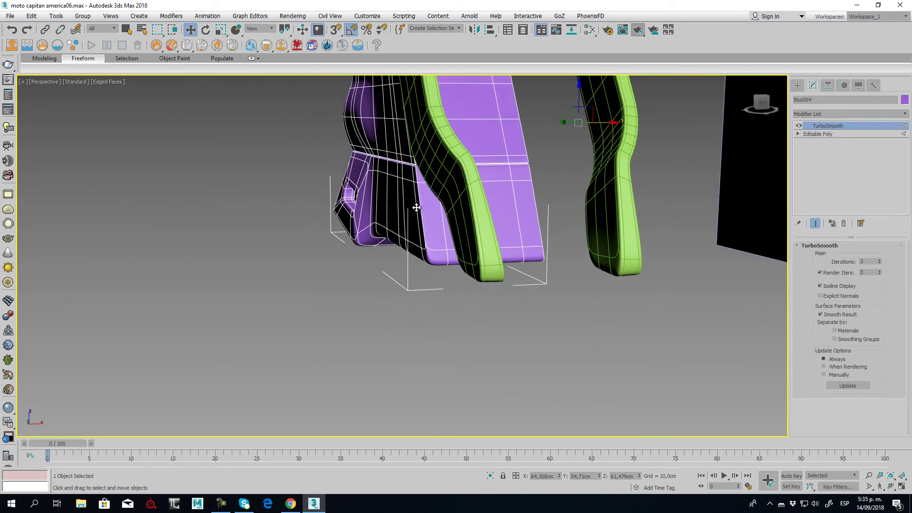
Slide two vertices on the panel's lower edge along X.
{"action": "left_click", "coordinate": [809, 134]}
{"action": "left_click", "coordinate": [825, 257]}
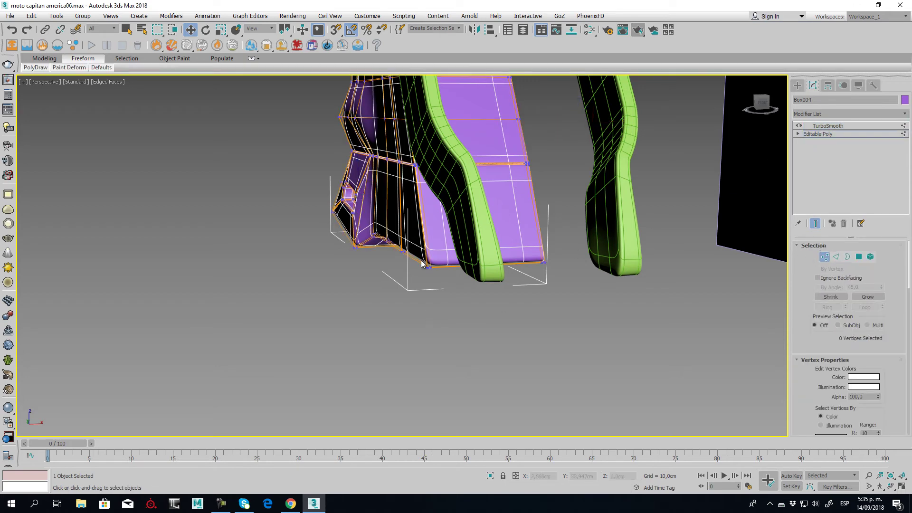
{"action": "middle_click_drag", "start_coordinate": [419, 259], "coordinate": [454, 307], "text": "alt"}
{"action": "middle_click_drag", "start_coordinate": [509, 275], "coordinate": [503, 318], "text": "alt"}
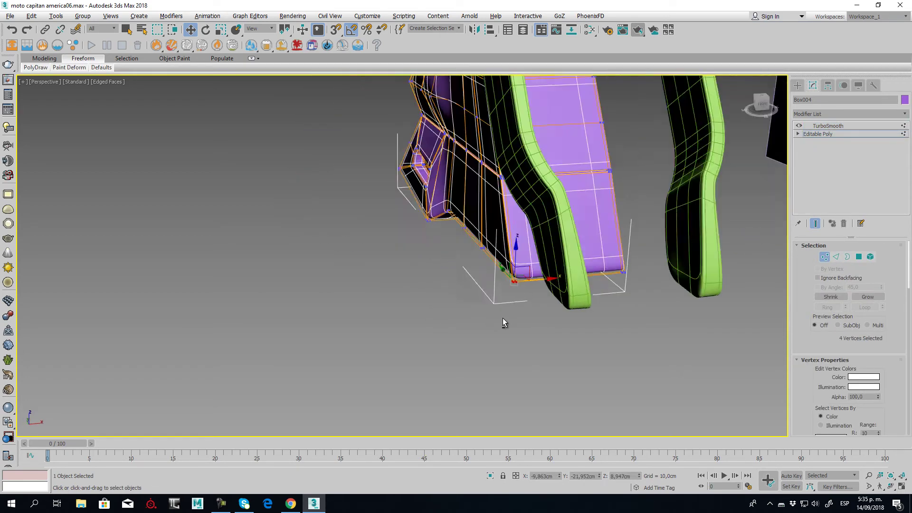
{"action": "left_click", "coordinate": [549, 281]}
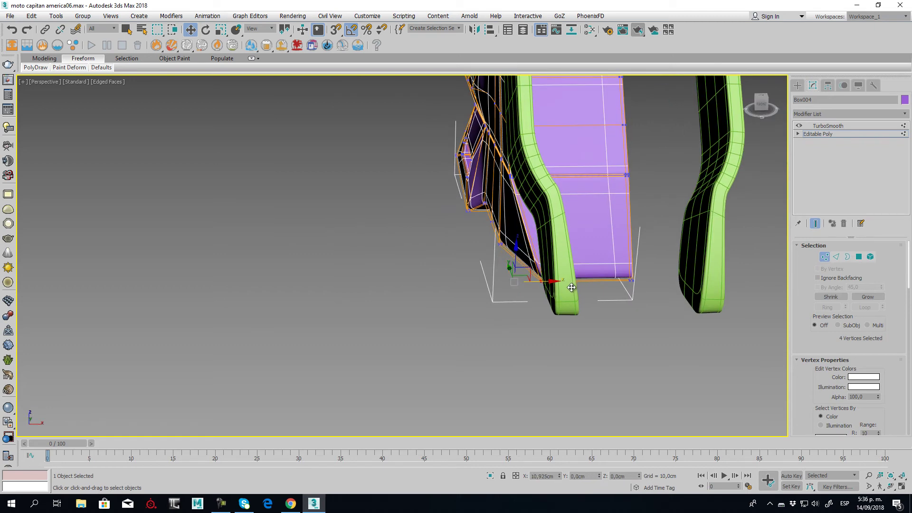
{"action": "left_click", "coordinate": [489, 239]}
{"action": "middle_click_drag", "start_coordinate": [489, 238], "coordinate": [519, 265], "text": "alt"}
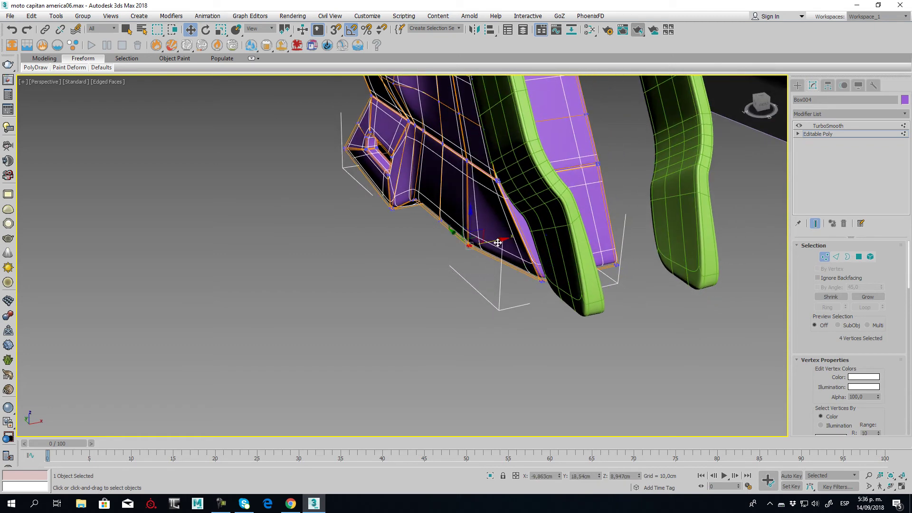
{"action": "left_click", "coordinate": [480, 244]}
{"action": "left_click", "coordinate": [440, 220]}
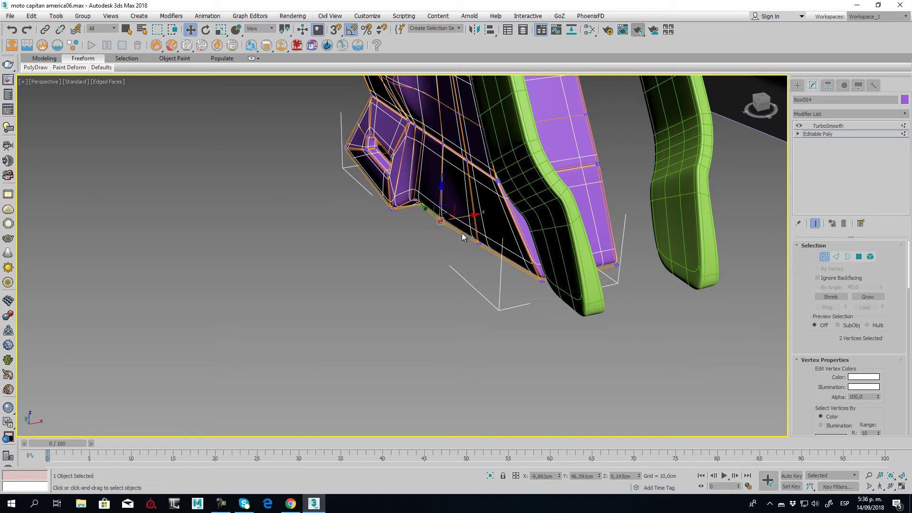
{"action": "left_click_drag", "start_coordinate": [466, 217], "coordinate": [494, 265]}
{"action": "middle_click_drag", "start_coordinate": [494, 266], "coordinate": [539, 256], "text": "alt"}
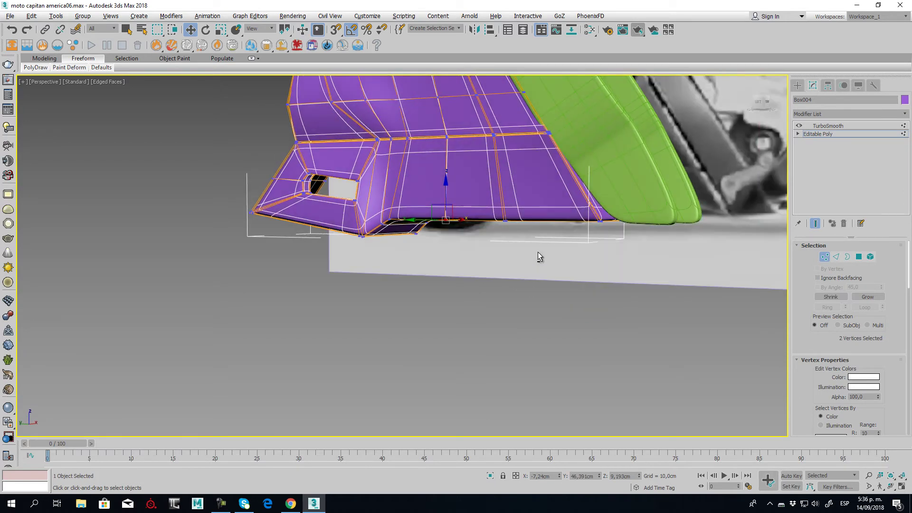
Add an edge loop across the panel's edge ring: 1 segment, slide 25.
{"action": "left_click", "coordinate": [836, 257]}
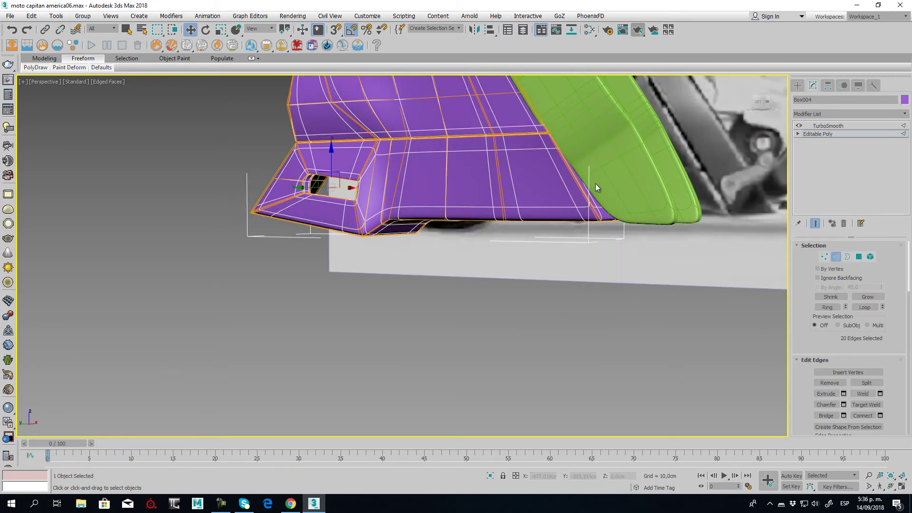
{"action": "left_click", "coordinate": [827, 308]}
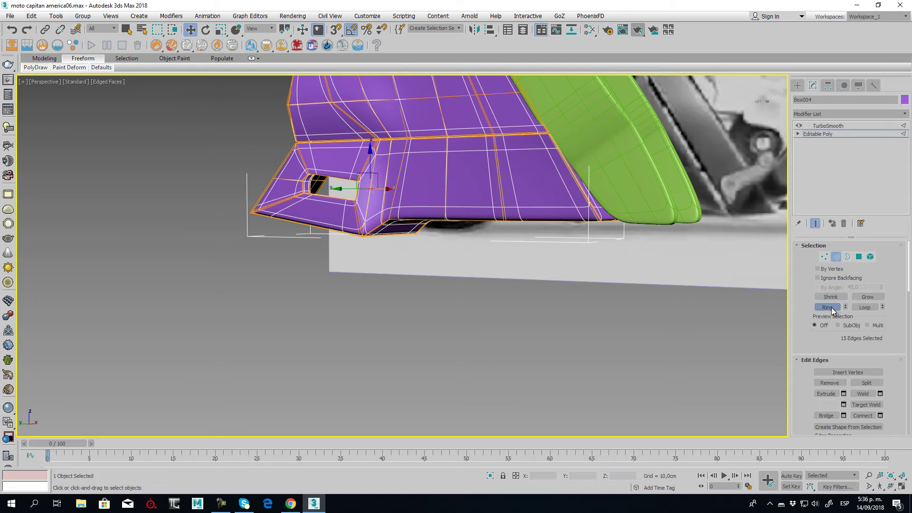
{"action": "left_click", "coordinate": [880, 416]}
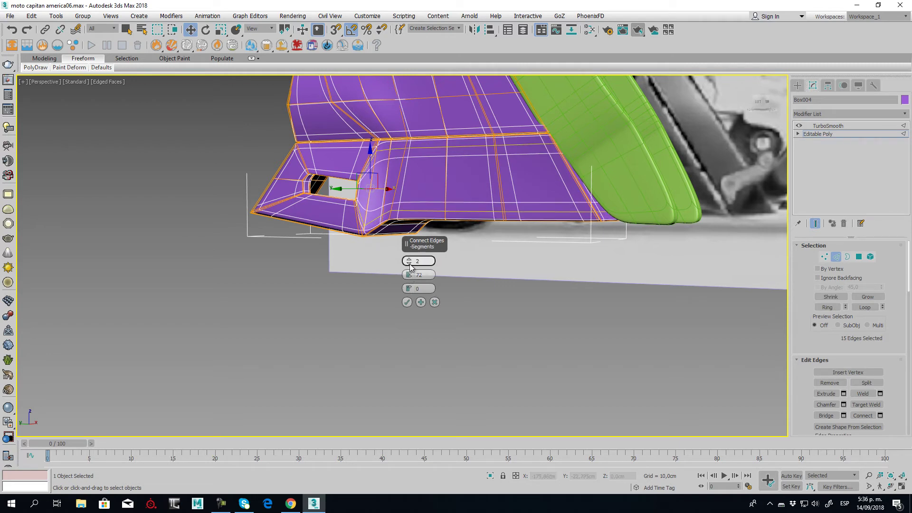
{"action": "left_click_drag", "start_coordinate": [409, 260], "coordinate": [408, 267]}
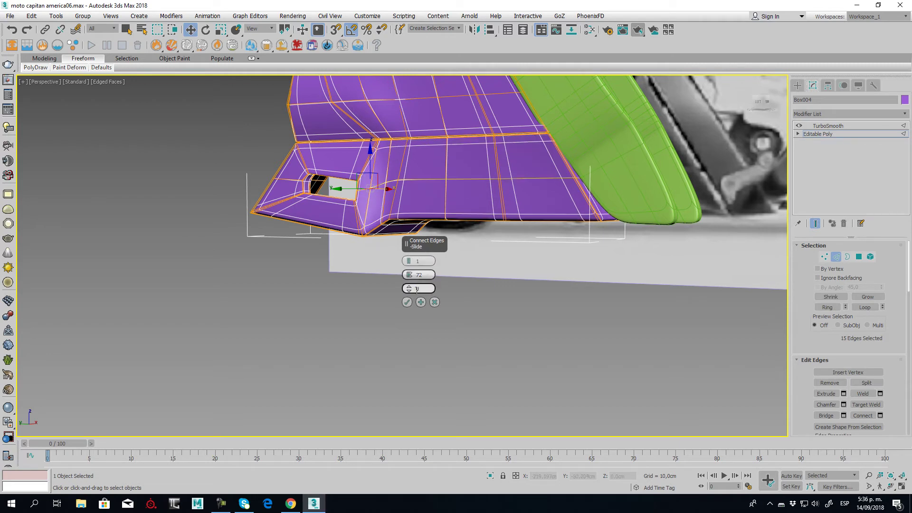
{"action": "left_click_drag", "start_coordinate": [410, 289], "coordinate": [416, 241]}
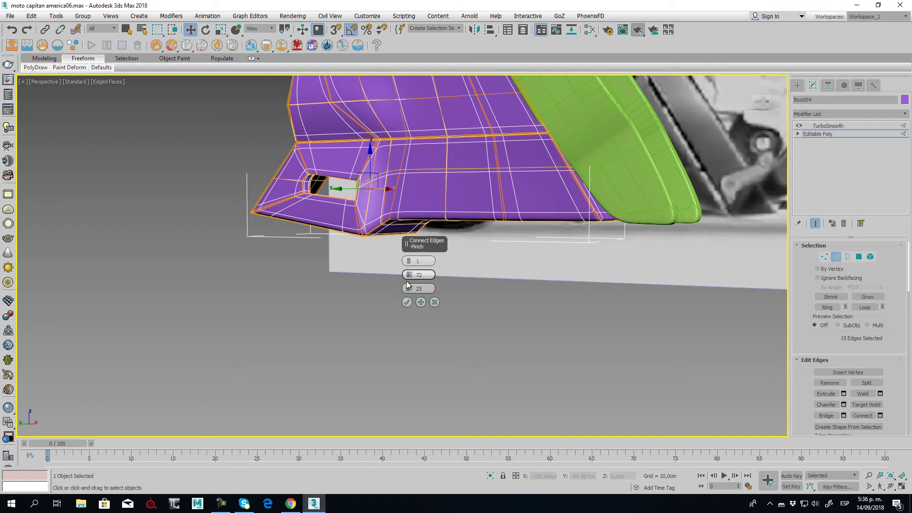
{"action": "left_click", "coordinate": [407, 302]}
{"action": "mouse_move", "coordinate": [406, 303]}
{"action": "middle_mouse_down", "text": "alt"}
{"action": "mouse_move", "coordinate": [577, 221]}
{"action": "mouse_move", "coordinate": [568, 224]}
{"action": "middle_mouse_up", "text": "alt"}
Move four vertices on the panel edge slightly along X.
{"action": "key", "text": "1"}
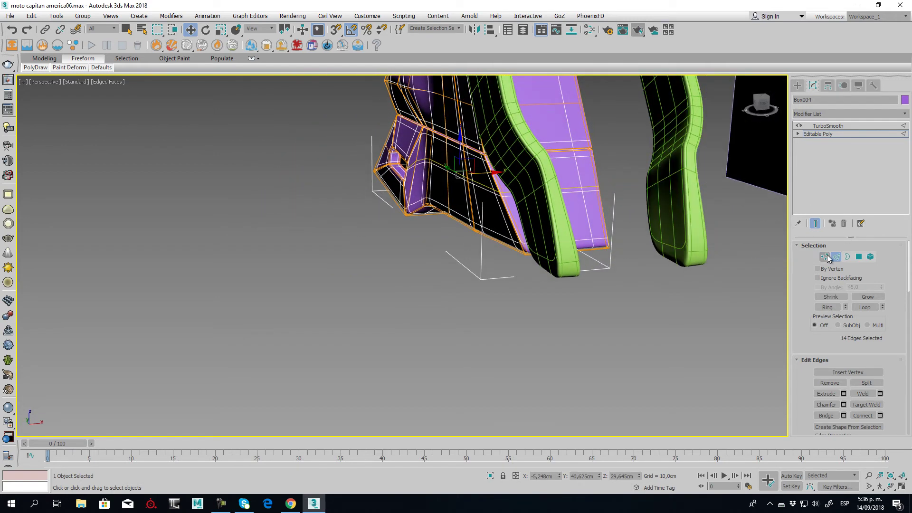
{"action": "mouse_move", "coordinate": [486, 240]}
{"action": "middle_mouse_down", "text": "alt"}
{"action": "mouse_move", "coordinate": [585, 197]}
{"action": "mouse_move", "coordinate": [475, 183]}
{"action": "middle_mouse_up", "text": "alt"}
{"action": "left_click", "coordinate": [588, 196], "text": "ctrl"}
{"action": "left_click", "coordinate": [589, 195], "text": "alt"}
{"action": "left_click_drag", "start_coordinate": [524, 177], "coordinate": [529, 173]}
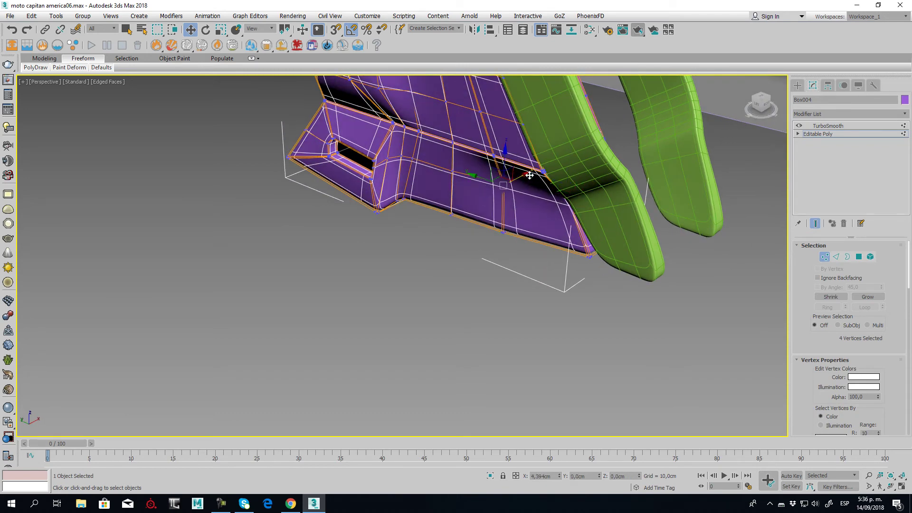
{"action": "mouse_move", "coordinate": [525, 173]}
{"action": "middle_mouse_down", "text": "alt"}
{"action": "mouse_move", "coordinate": [635, 228]}
{"action": "mouse_move", "coordinate": [562, 232]}
{"action": "mouse_move", "coordinate": [588, 249]}
{"action": "mouse_move", "coordinate": [525, 239]}
{"action": "mouse_move", "coordinate": [533, 232]}
{"action": "middle_mouse_up", "text": "alt"}
{"action": "scroll", "coordinate": [533, 232], "scroll_direction": "down", "scroll_amount": 3}
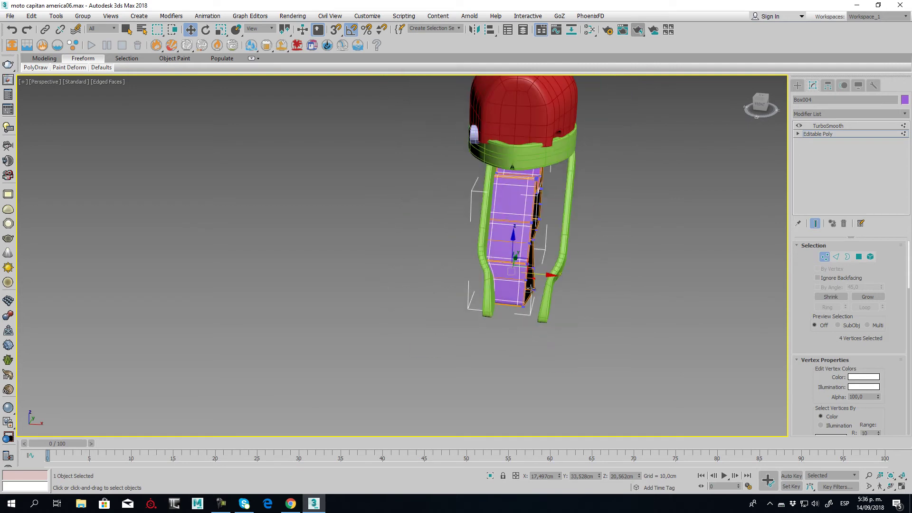
Isolate the panel and scale all its vertices slightly narrower.
{"action": "right_click", "coordinate": [531, 237]}
{"action": "left_click", "coordinate": [608, 207]}
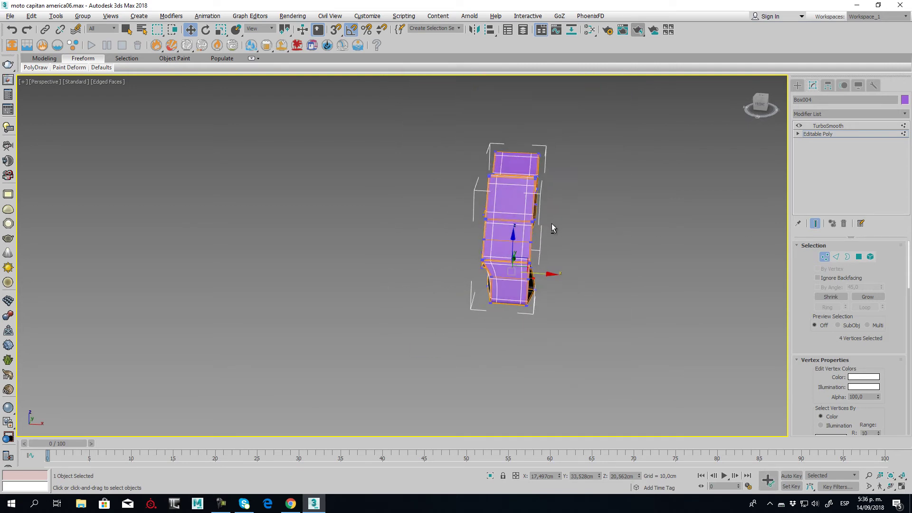
{"action": "middle_click_drag", "start_coordinate": [552, 224], "coordinate": [521, 162], "text": "alt"}
{"action": "left_click_drag", "start_coordinate": [596, 401], "coordinate": [552, 311]}
{"action": "mouse_move", "coordinate": [552, 312]}
{"action": "middle_mouse_down", "text": "alt"}
{"action": "mouse_move", "coordinate": [537, 311]}
{"action": "mouse_move", "coordinate": [552, 332]}
{"action": "middle_mouse_up", "text": "alt"}
{"action": "key", "text": "r"}
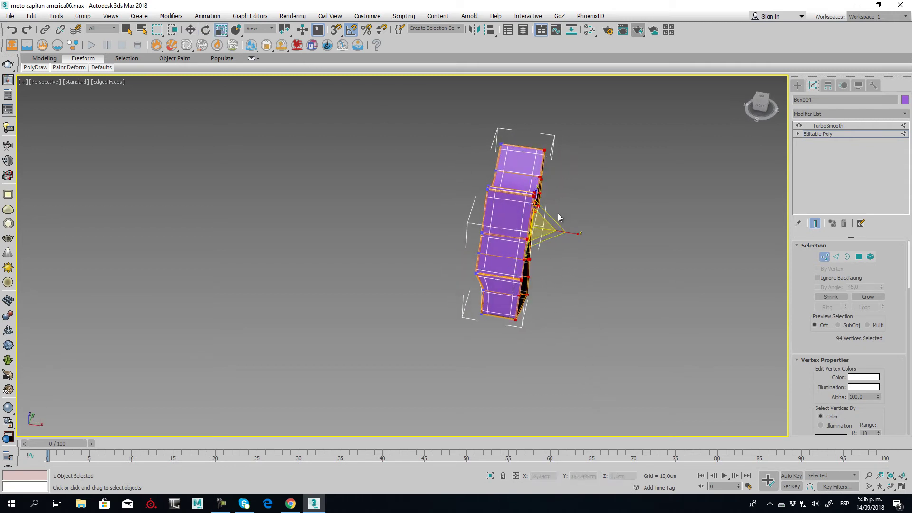
{"action": "left_click_drag", "start_coordinate": [544, 232], "coordinate": [538, 246]}
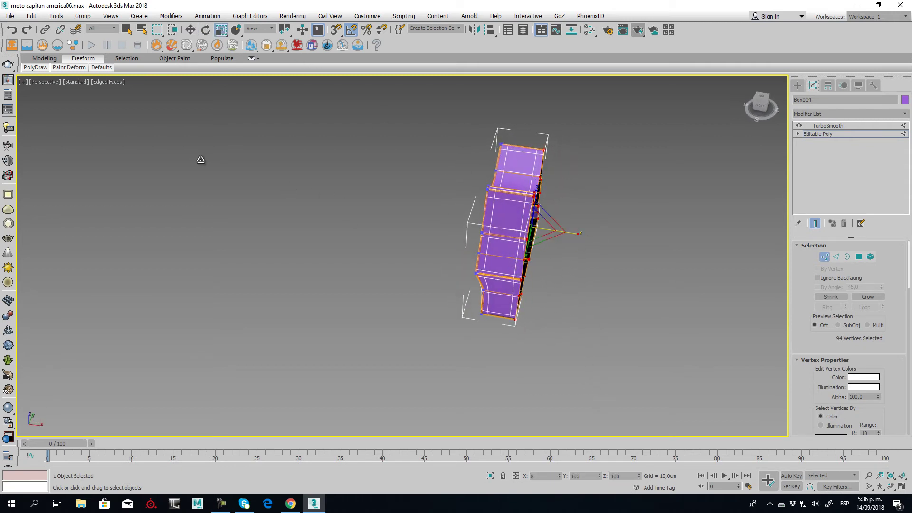
{"action": "key", "text": "w"}
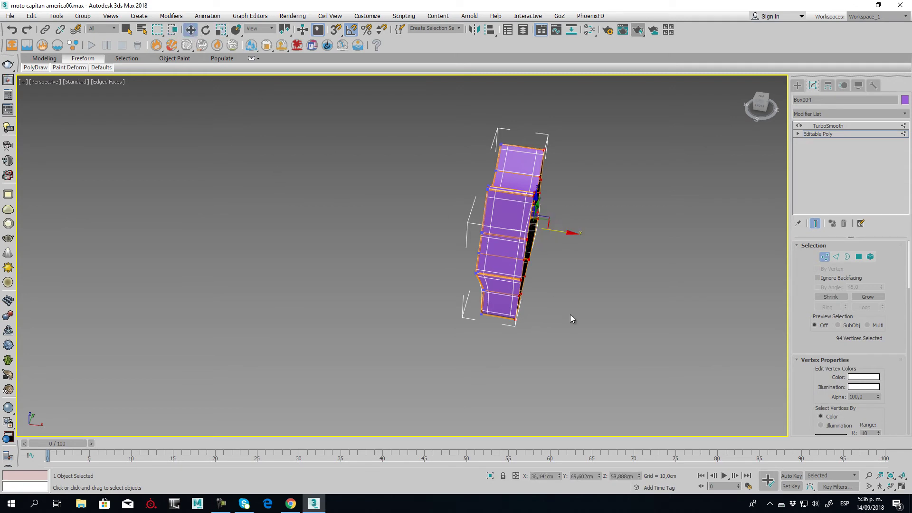
Unhide all parts and view the panel from the front beside the frame.
{"action": "right_click", "coordinate": [566, 314]}
{"action": "left_click", "coordinate": [587, 264]}
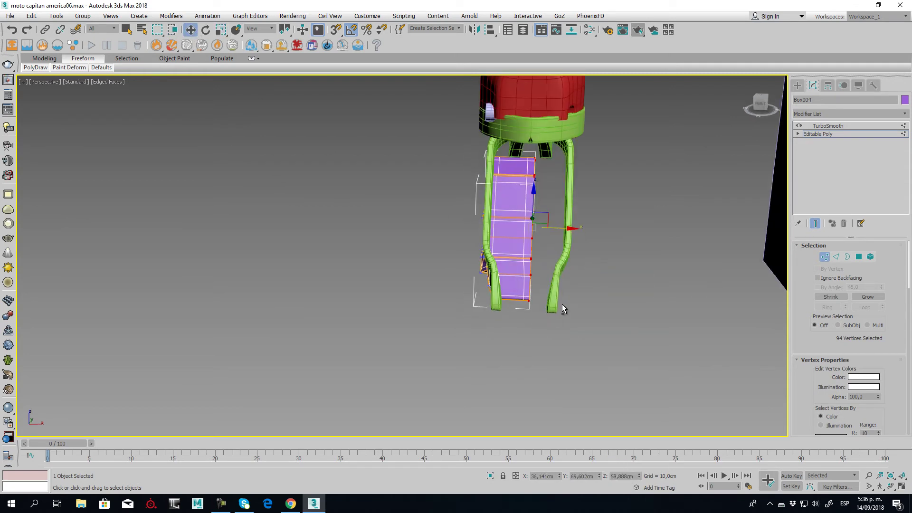
{"action": "key", "text": "f"}
{"action": "scroll", "coordinate": [541, 309], "scroll_direction": "down", "scroll_amount": 3}
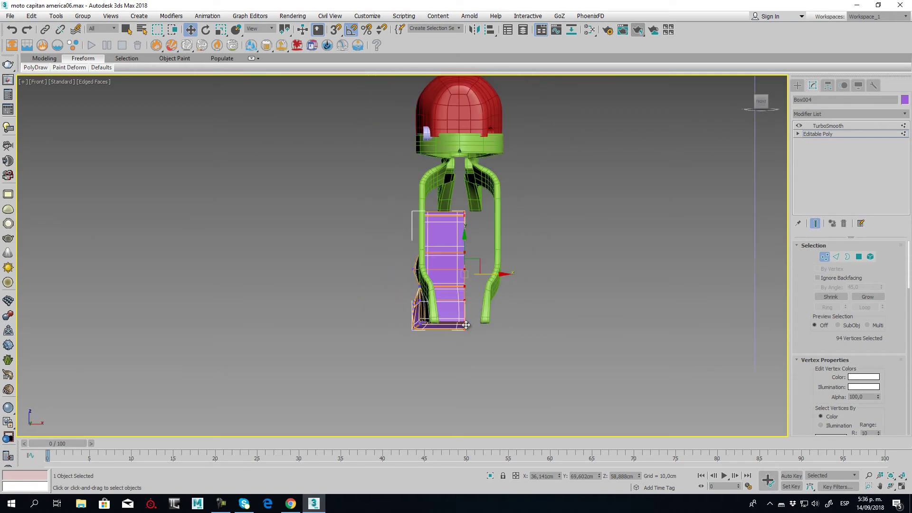
{"action": "key", "text": "g"}
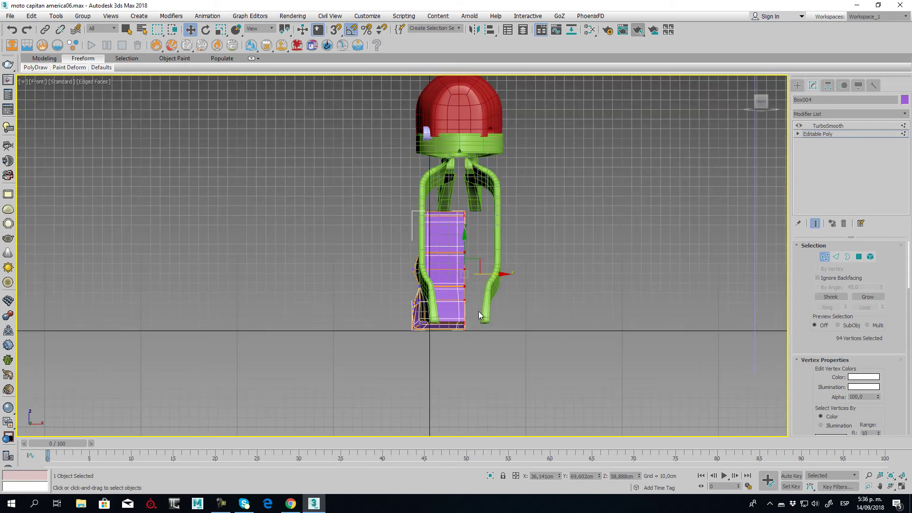
{"action": "scroll", "coordinate": [564, 289], "scroll_direction": "down", "scroll_amount": 2}
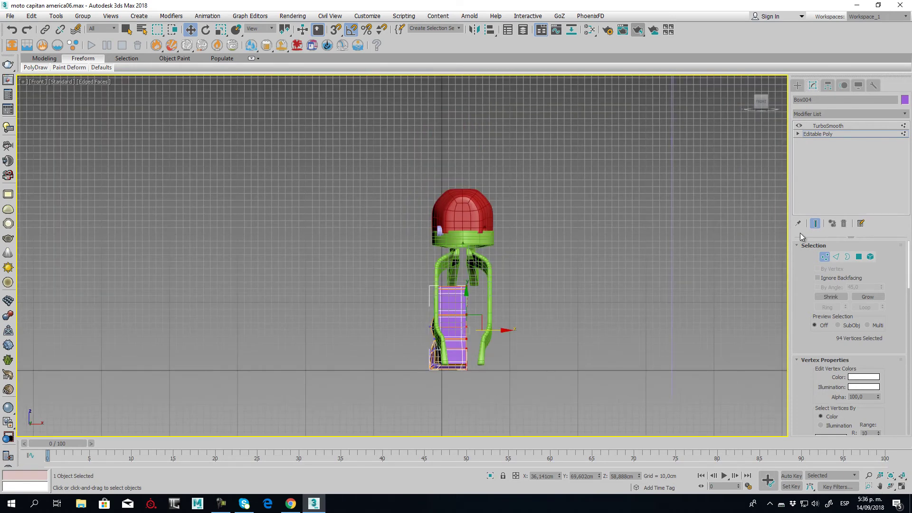
Leave vertex editing and move all four bike parts along X to -34,27cm.
{"action": "left_click", "coordinate": [824, 257]}
{"action": "left_click_drag", "start_coordinate": [373, 155], "coordinate": [545, 401]}
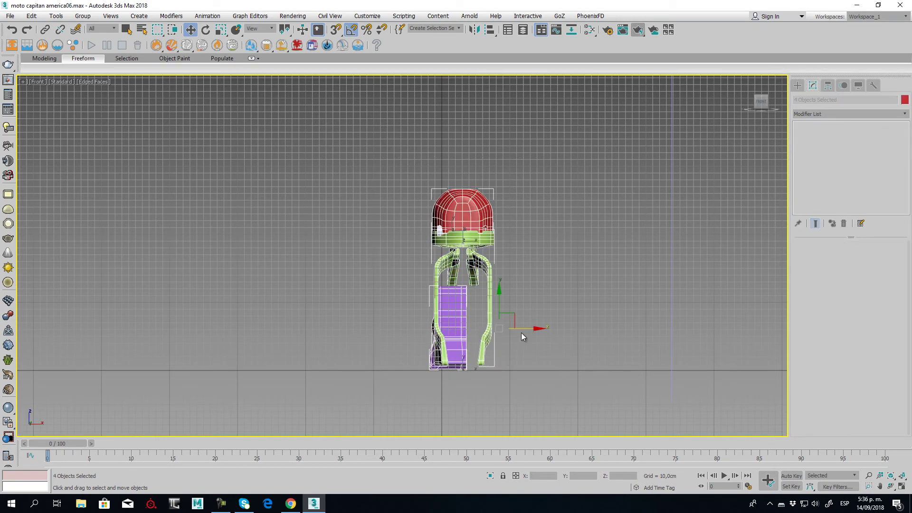
{"action": "left_click_drag", "start_coordinate": [526, 327], "coordinate": [505, 323]}
Reframe the front view around the whole bike and select only the purple panel Box004.
{"action": "scroll", "coordinate": [466, 304], "scroll_direction": "up", "scroll_amount": 5}
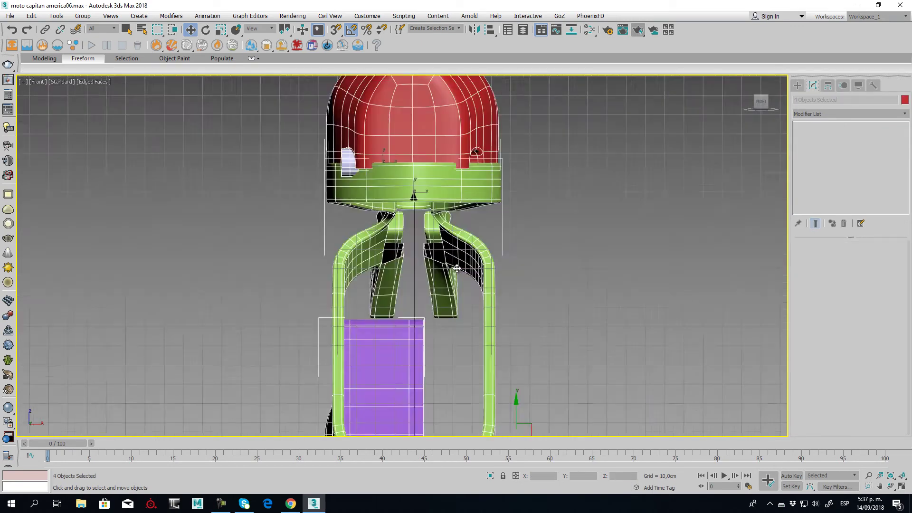
{"action": "scroll", "coordinate": [466, 304], "scroll_direction": "up", "scroll_amount": 2}
{"action": "middle_click_drag", "start_coordinate": [465, 304], "coordinate": [461, 273]}
{"action": "scroll", "coordinate": [472, 350], "scroll_direction": "down", "scroll_amount": 3}
{"action": "middle_click_drag", "start_coordinate": [473, 354], "coordinate": [474, 301]}
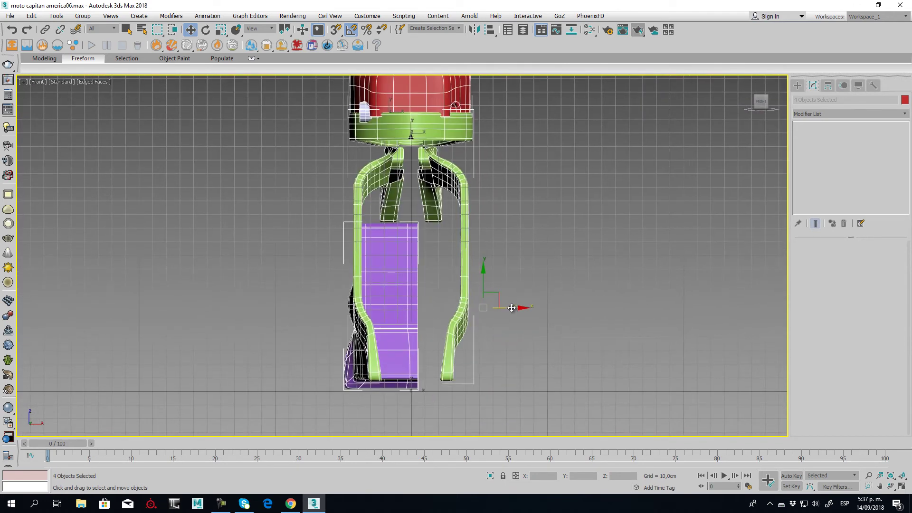
{"action": "left_click", "coordinate": [494, 250]}
{"action": "left_click", "coordinate": [393, 252]}
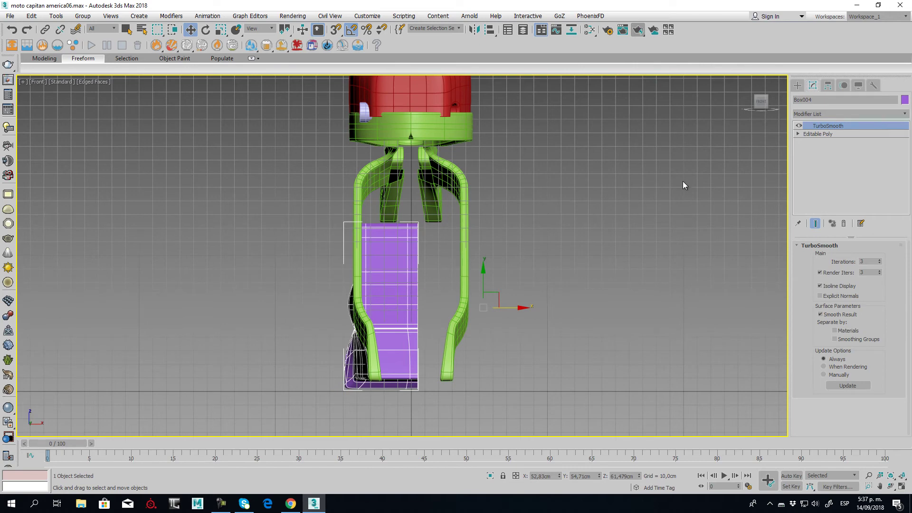
Move Box004's pivot left toward the bike centre using Affect Pivot Only, then turn it off.
{"action": "left_click", "coordinate": [828, 85]}
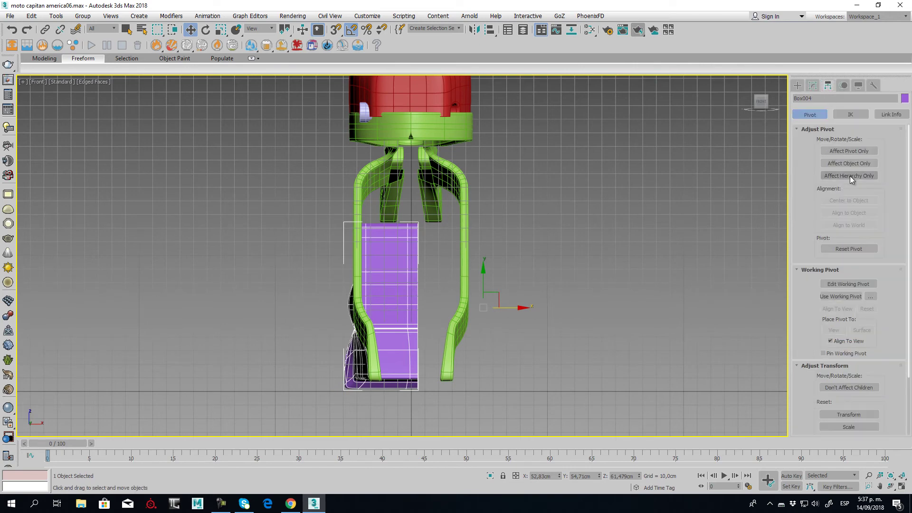
{"action": "left_click", "coordinate": [849, 152]}
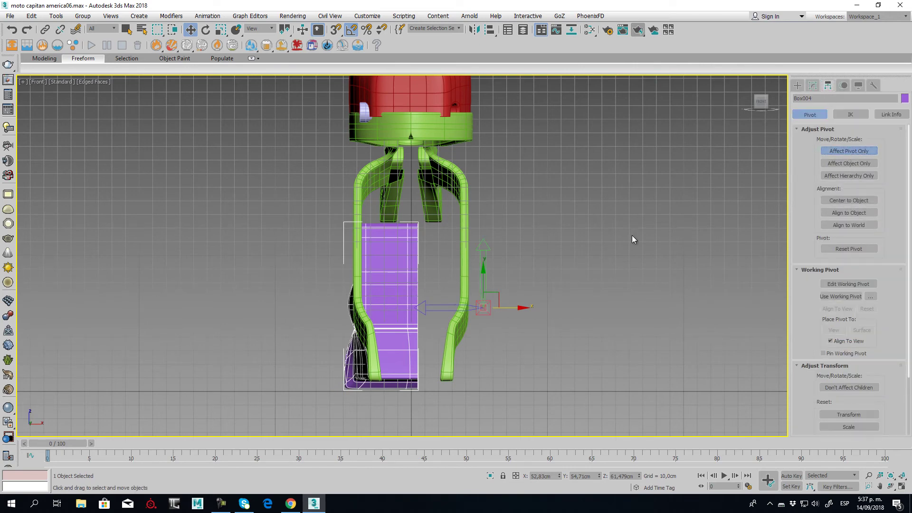
{"action": "left_click_drag", "start_coordinate": [531, 310], "coordinate": [454, 307]}
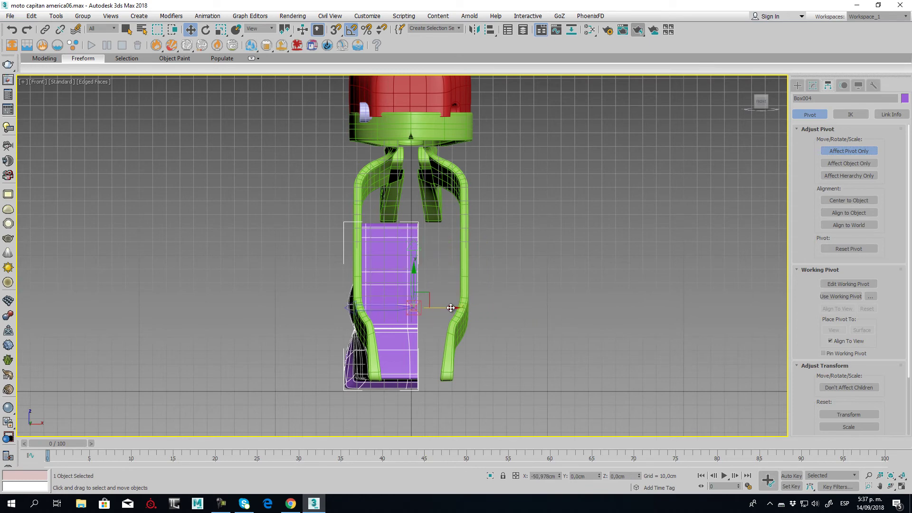
{"action": "left_click", "coordinate": [846, 149]}
Add a Symmetry modifier mirrored on Z and check the result in perspective before returning to Front view.
{"action": "left_click", "coordinate": [817, 87]}
{"action": "left_click", "coordinate": [871, 114]}
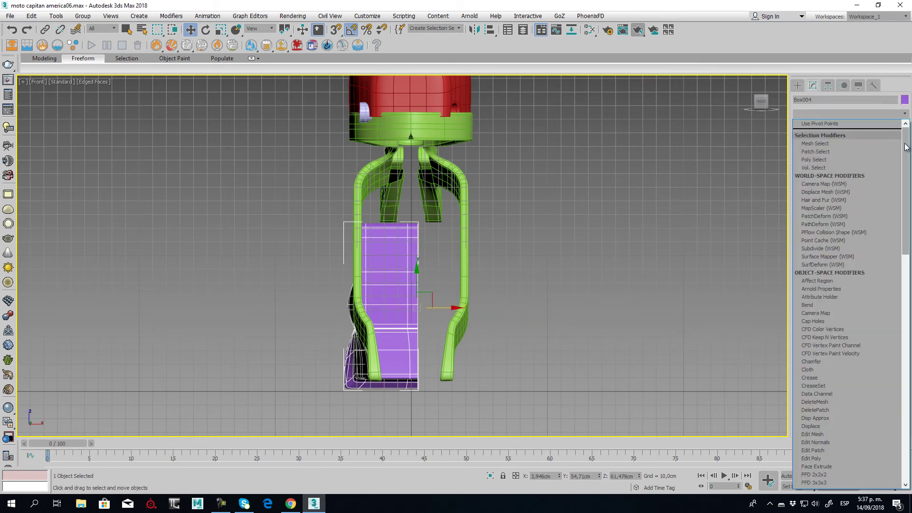
{"action": "left_click_drag", "start_coordinate": [905, 176], "coordinate": [905, 423]}
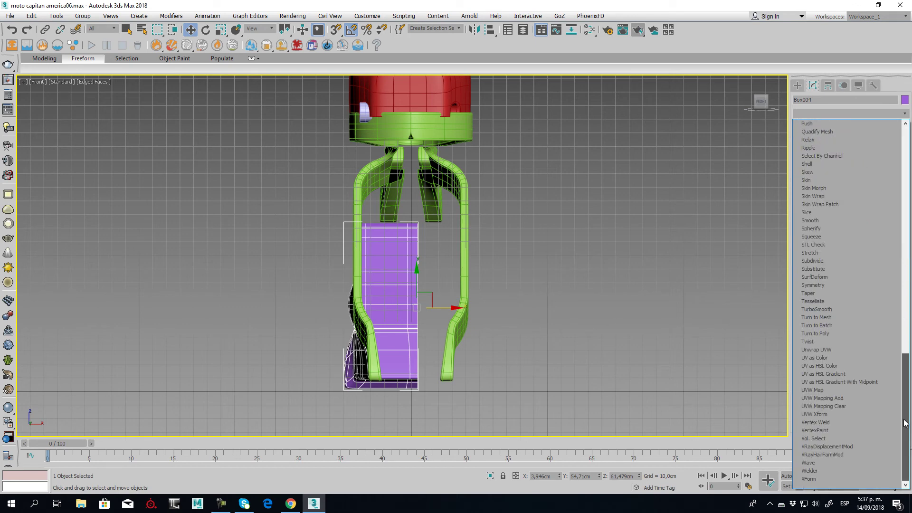
{"action": "left_click", "coordinate": [825, 284]}
{"action": "left_click", "coordinate": [861, 264]}
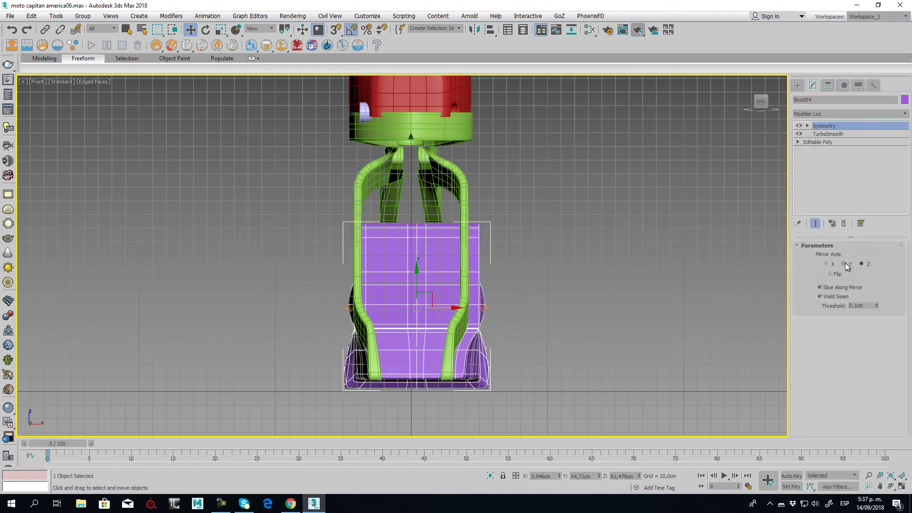
{"action": "key", "text": "p"}
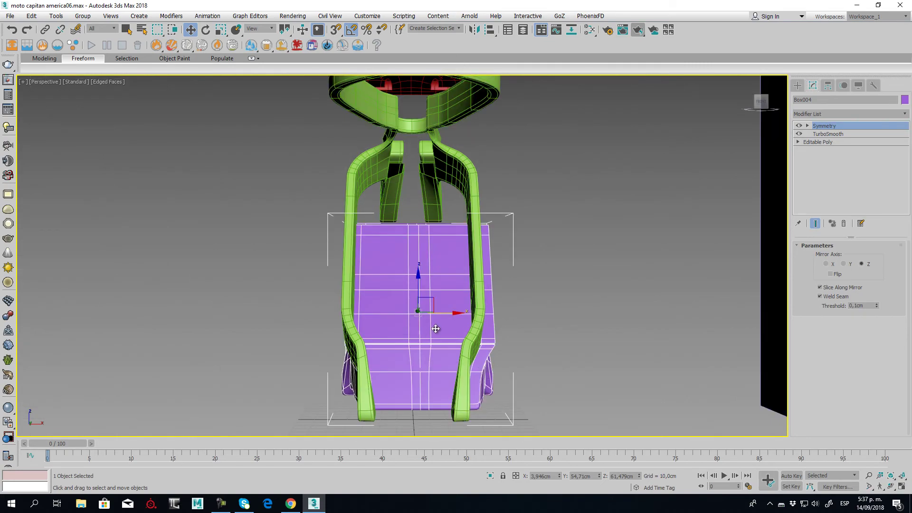
{"action": "mouse_move", "coordinate": [434, 333]}
{"action": "middle_mouse_down", "text": "alt"}
{"action": "mouse_move", "coordinate": [574, 346]}
{"action": "mouse_move", "coordinate": [417, 356]}
{"action": "mouse_move", "coordinate": [383, 346]}
{"action": "mouse_move", "coordinate": [436, 344]}
{"action": "mouse_move", "coordinate": [430, 289]}
{"action": "middle_mouse_up", "text": "alt"}
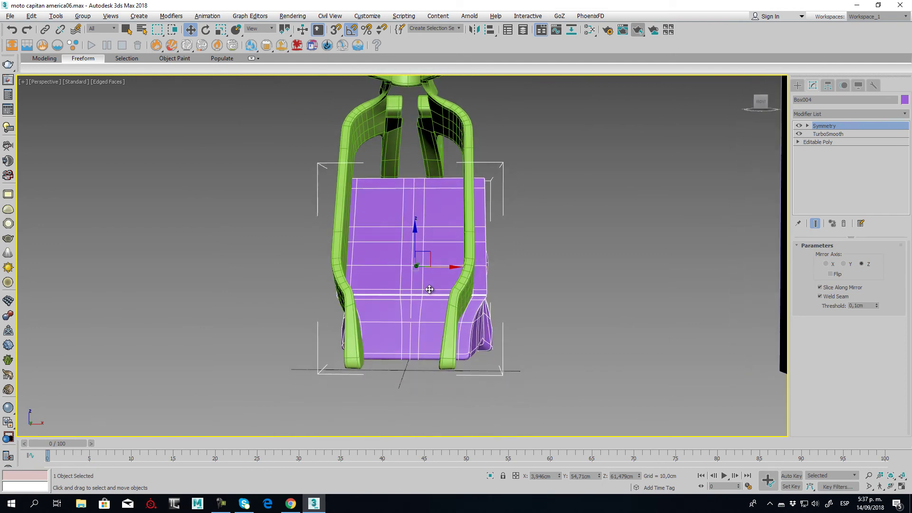
{"action": "key", "text": "f"}
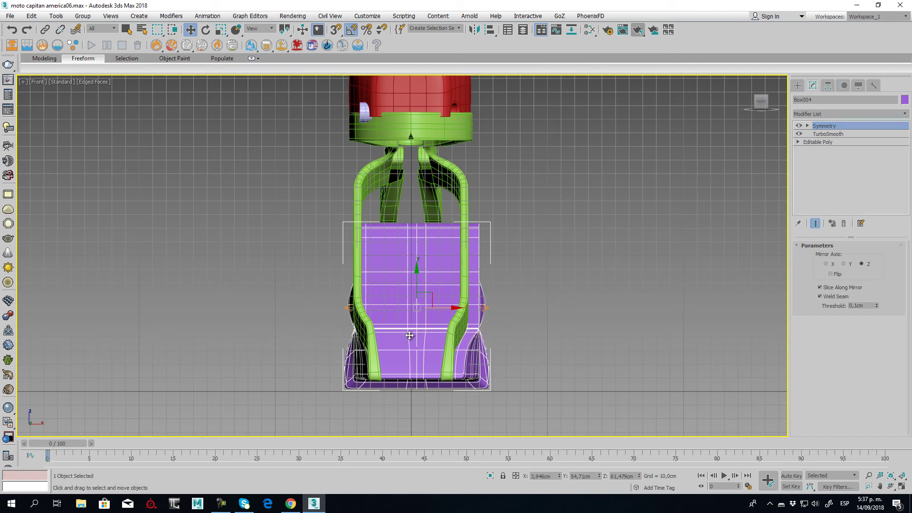
With Symmetry hidden, shift the panel's Editable Poly vertices slightly left, then show Symmetry again.
{"action": "left_click", "coordinate": [815, 142]}
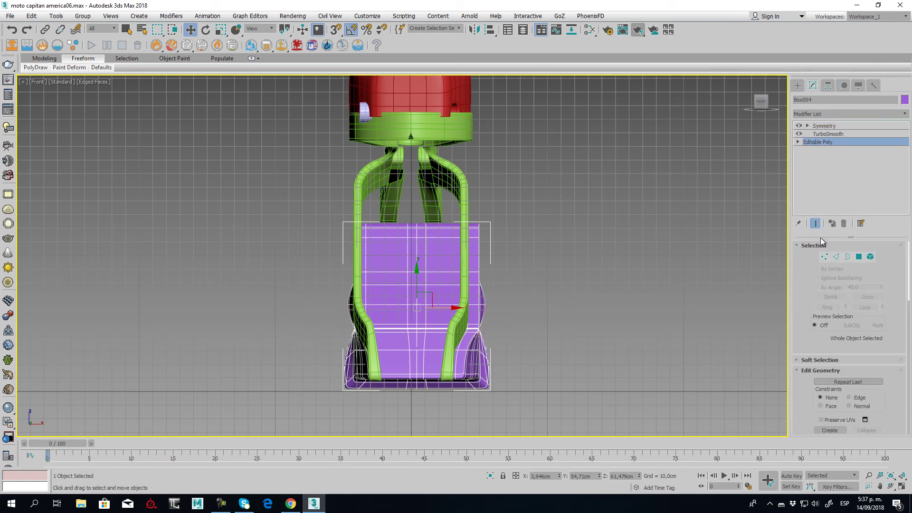
{"action": "left_click", "coordinate": [824, 257]}
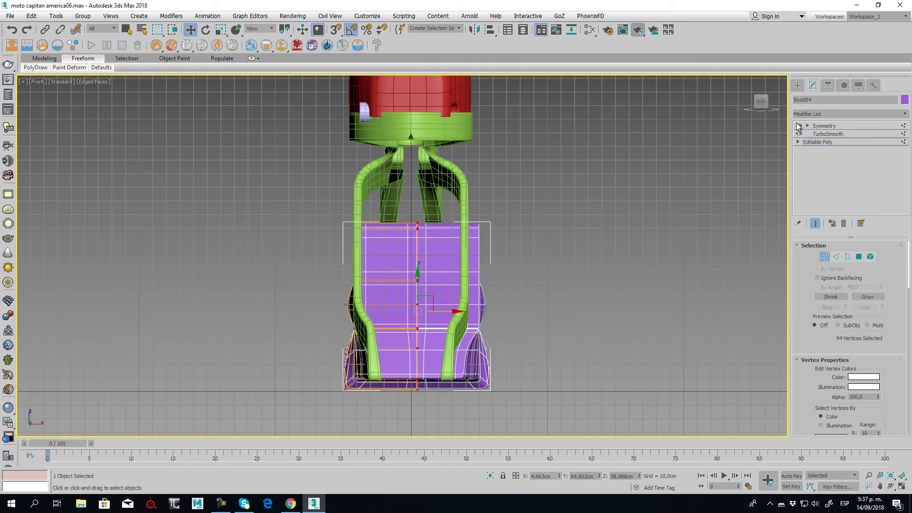
{"action": "left_click", "coordinate": [799, 126]}
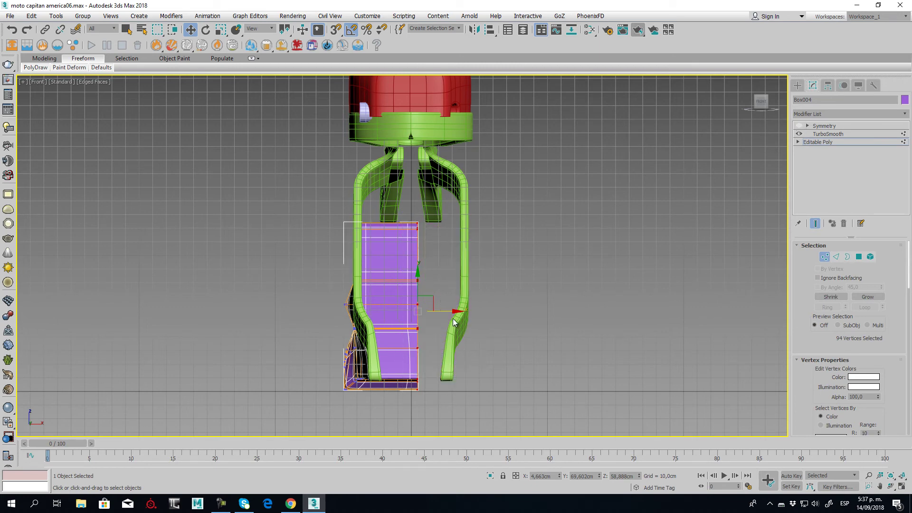
{"action": "left_click_drag", "start_coordinate": [441, 312], "coordinate": [442, 312]}
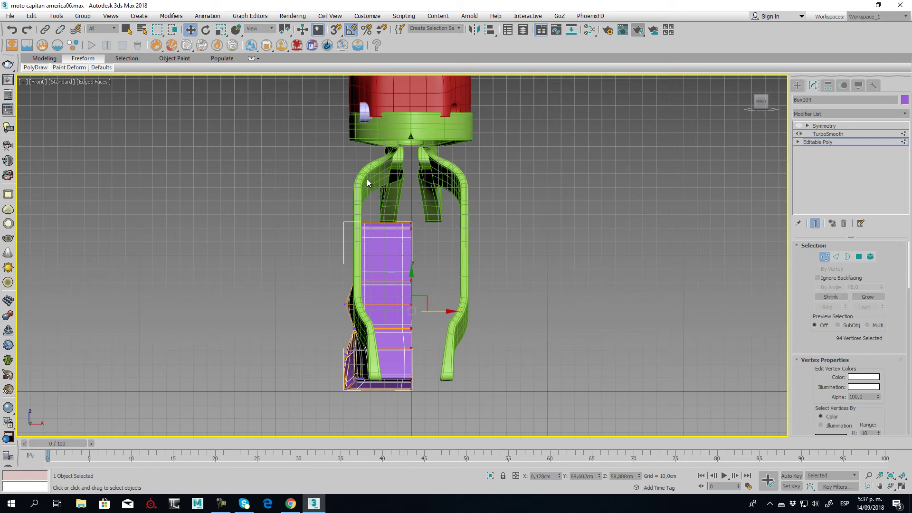
{"action": "left_click", "coordinate": [809, 128]}
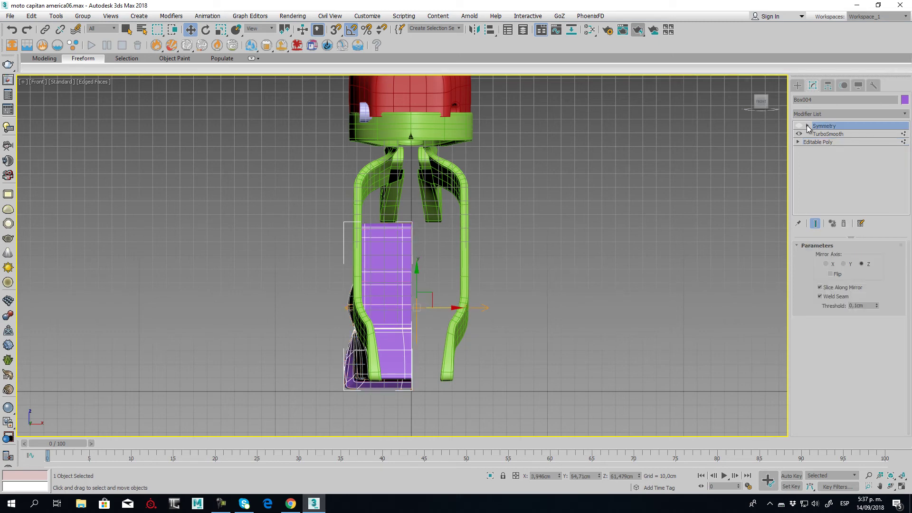
{"action": "left_click", "coordinate": [800, 126]}
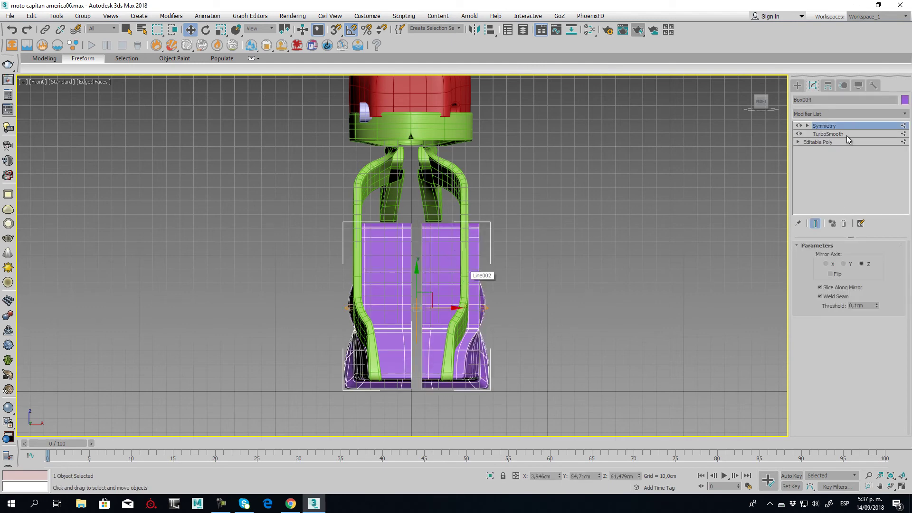
Delete the Symmetry modifier and move the panel's pivot left toward the bike centre.
{"action": "left_click", "coordinate": [844, 223]}
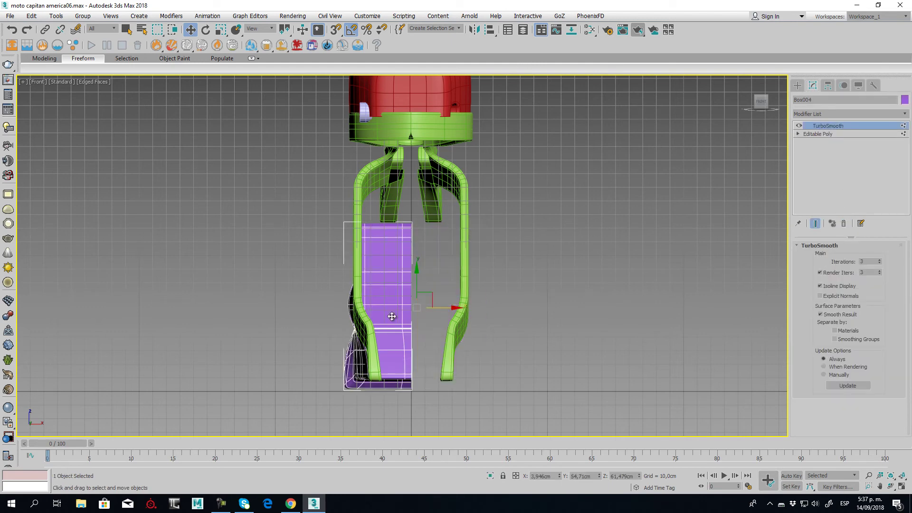
{"action": "left_click", "coordinate": [828, 85]}
{"action": "left_click", "coordinate": [849, 151]}
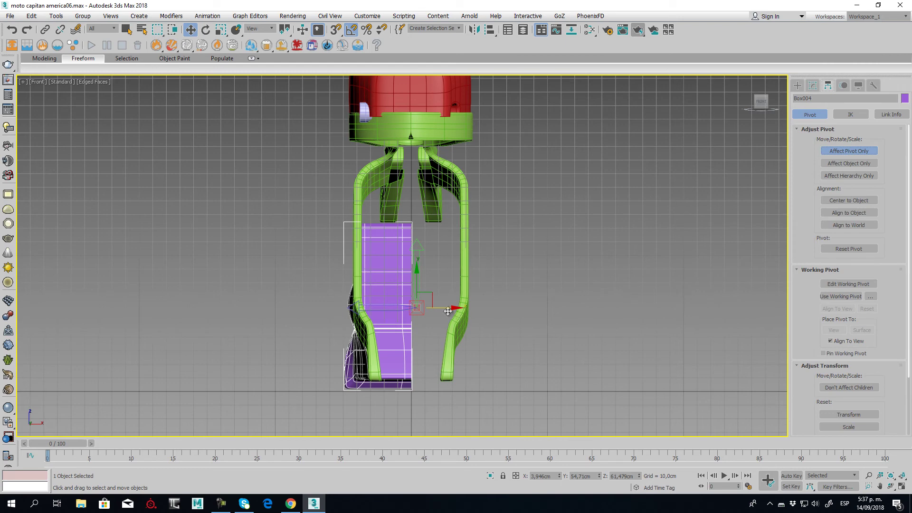
{"action": "left_click_drag", "start_coordinate": [448, 312], "coordinate": [443, 311]}
{"action": "left_click", "coordinate": [851, 153]}
{"action": "left_click", "coordinate": [813, 86]}
Reapply Symmetry on the Z axis, test Flip and leave it off so both panels show.
{"action": "left_click", "coordinate": [905, 113]}
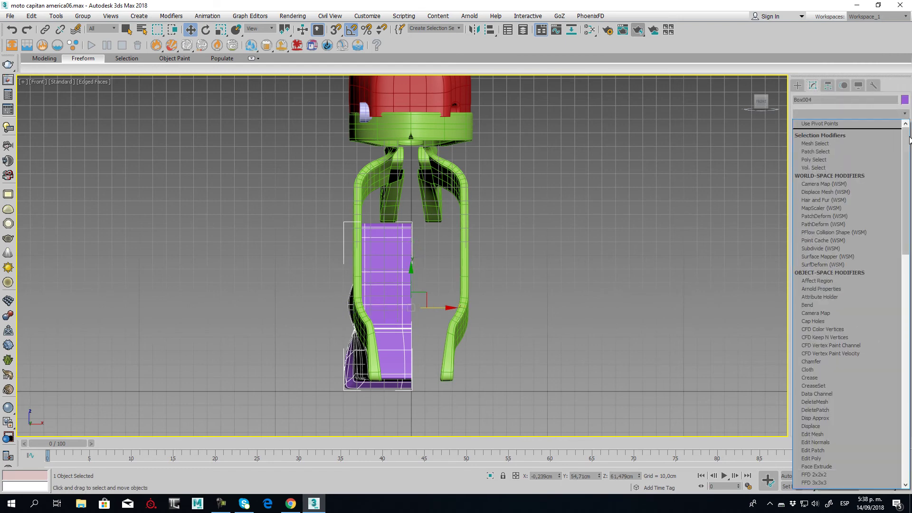
{"action": "left_click_drag", "start_coordinate": [909, 139], "coordinate": [909, 366]}
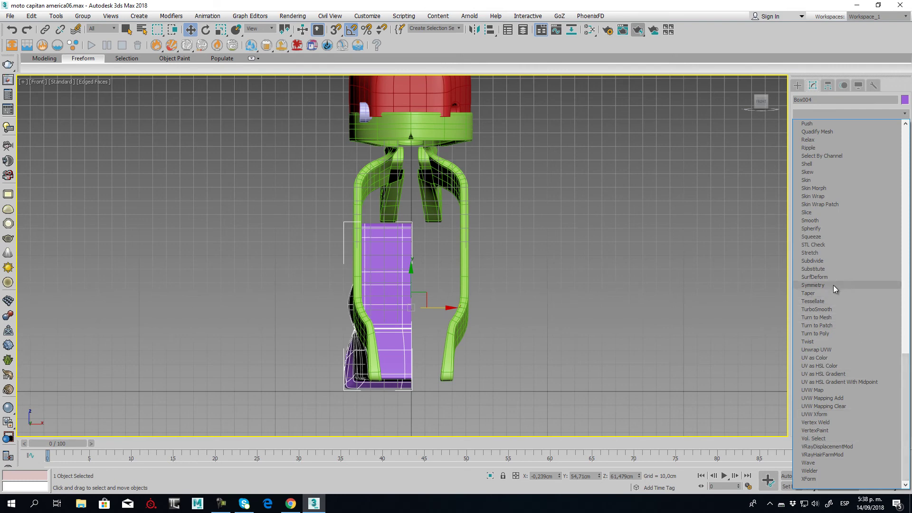
{"action": "left_click", "coordinate": [835, 286]}
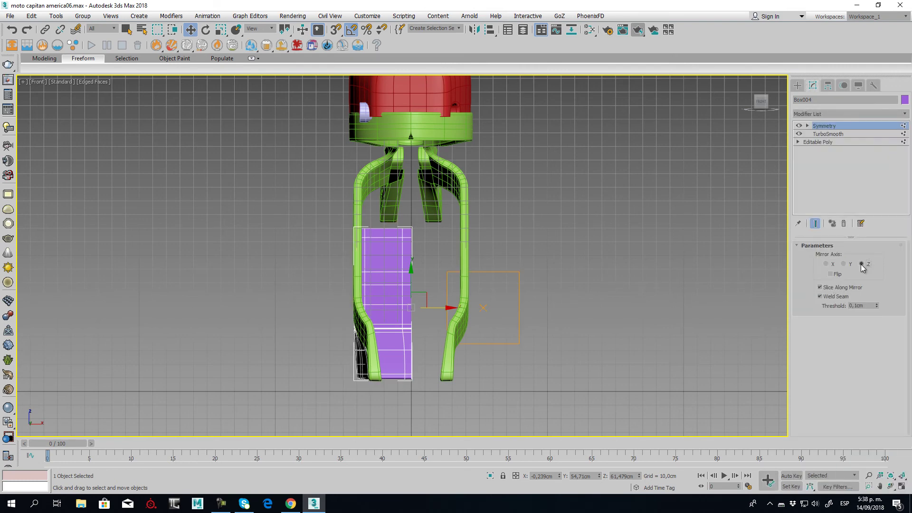
{"action": "left_click", "coordinate": [862, 264]}
{"action": "left_click", "coordinate": [831, 274]}
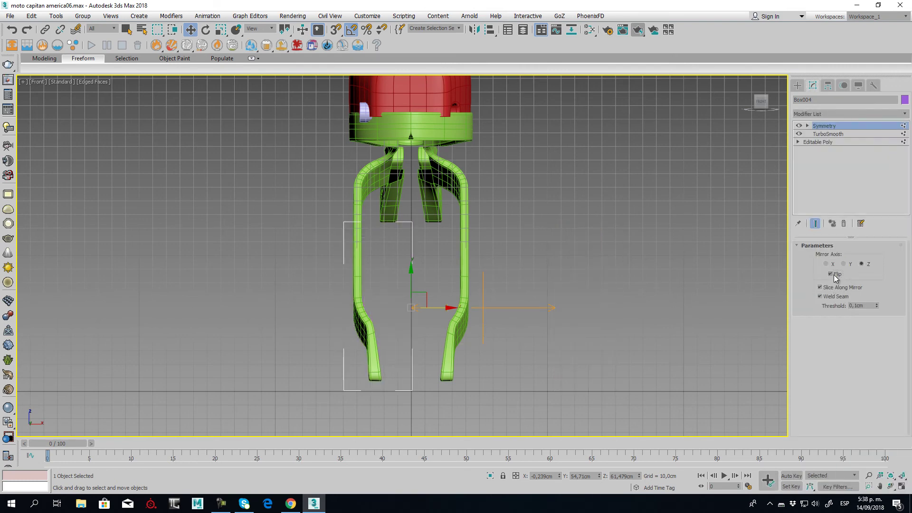
{"action": "left_click", "coordinate": [835, 276]}
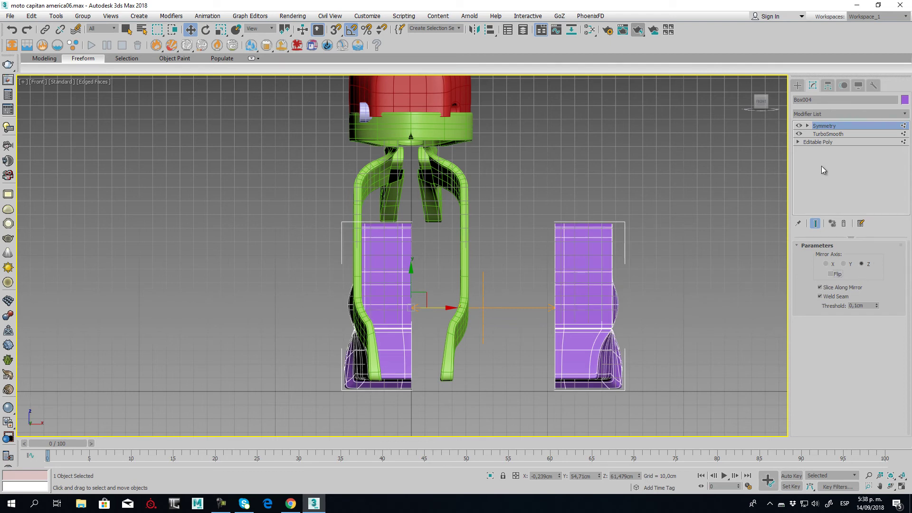
{"action": "left_click", "coordinate": [820, 142]}
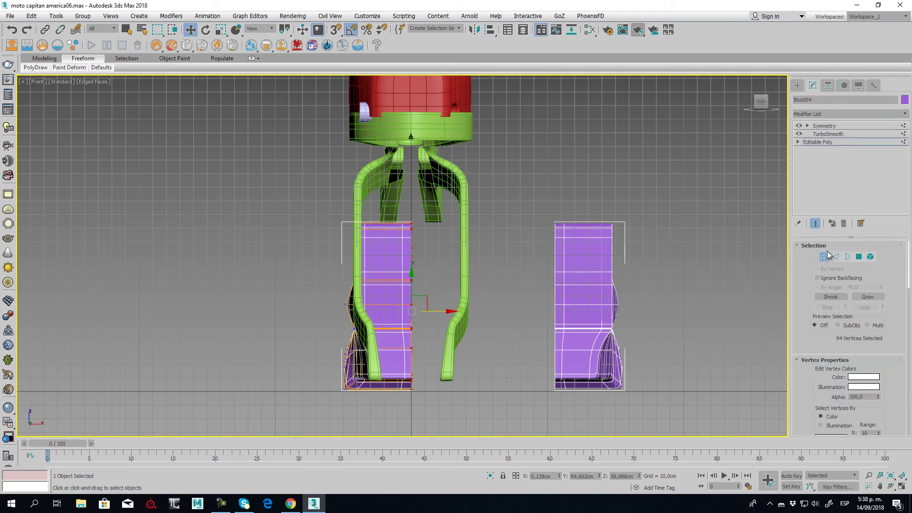
{"action": "left_click", "coordinate": [827, 127]}
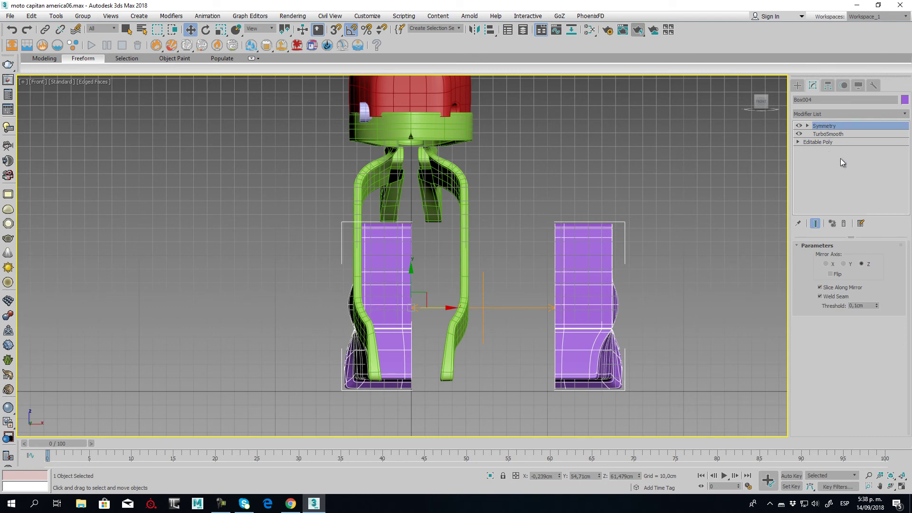
{"action": "left_click", "coordinate": [828, 135]}
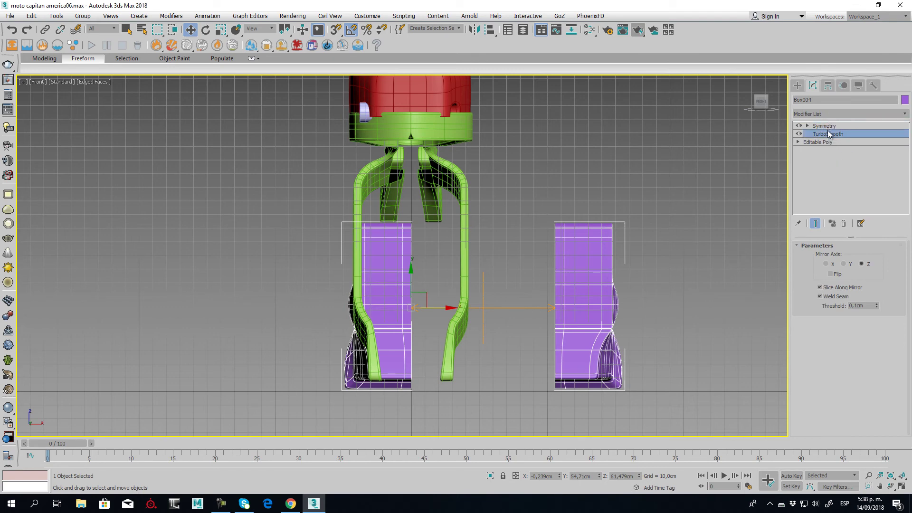
Delete TurboSmooth and the old Symmetry, then add a fresh Z-axis Symmetry above Editable Poly.
{"action": "left_click", "coordinate": [844, 223]}
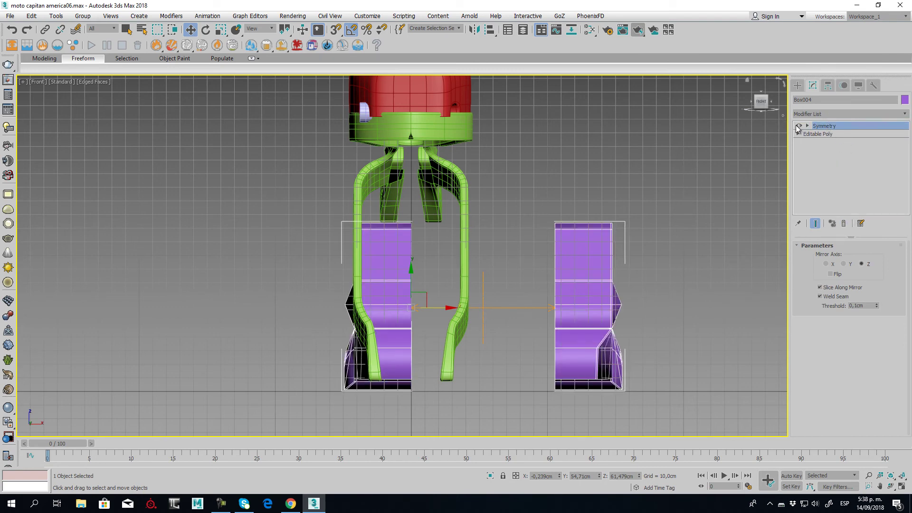
{"action": "left_click", "coordinate": [844, 223]}
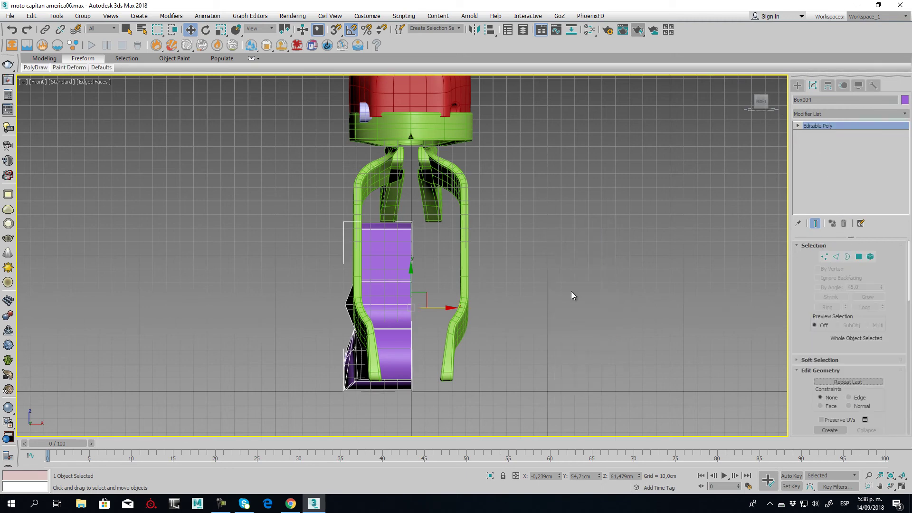
{"action": "left_click", "coordinate": [891, 112]}
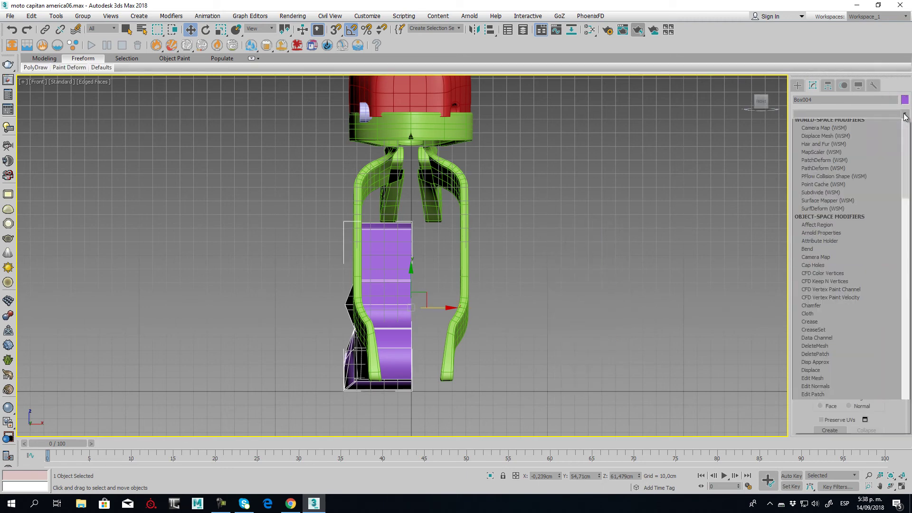
{"action": "scroll", "coordinate": [850, 286], "scroll_direction": "down", "scroll_amount": 10}
{"action": "scroll", "coordinate": [850, 285], "scroll_direction": "down", "scroll_amount": 15}
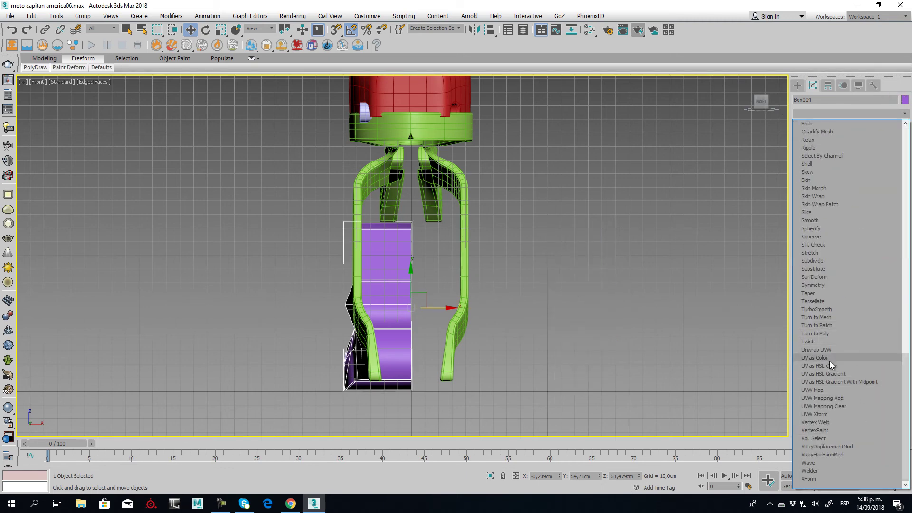
{"action": "left_click", "coordinate": [822, 284]}
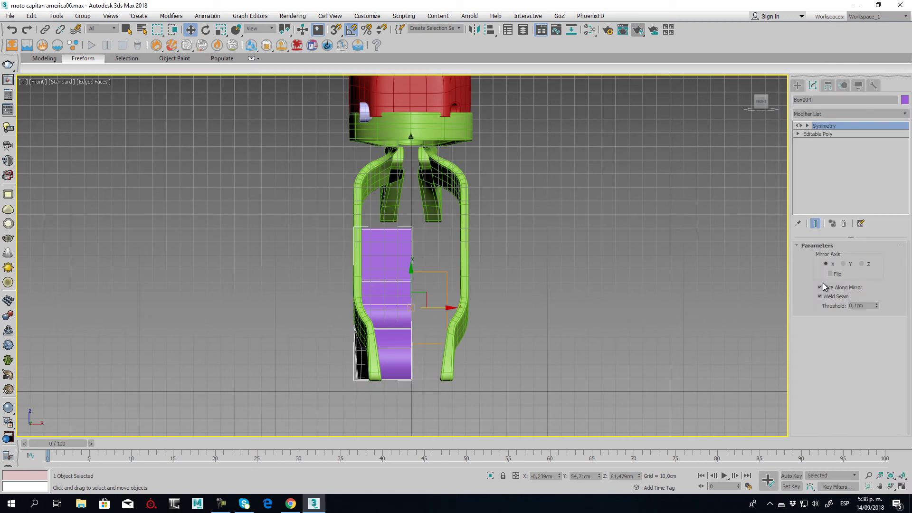
{"action": "left_click", "coordinate": [863, 264]}
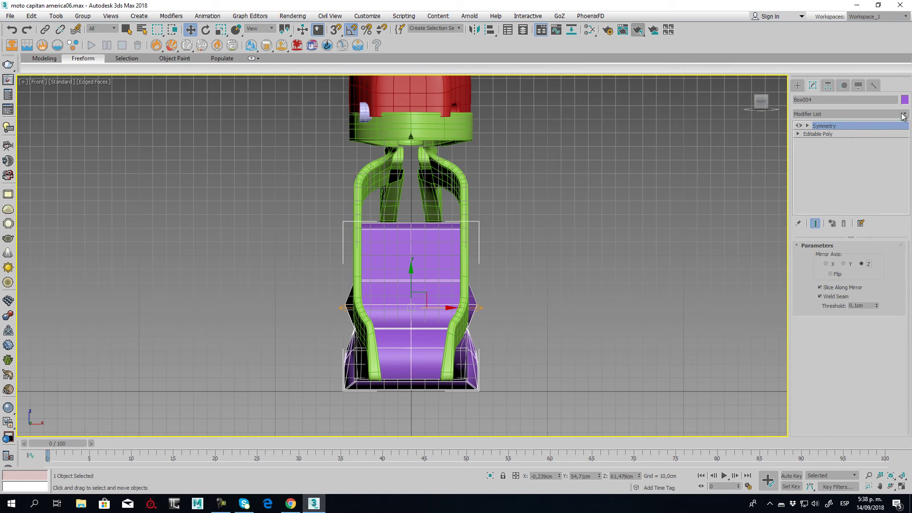
Add TurboSmooth to the purple panel with Iterations and Render Iters 3 and Isoline Display on.
{"action": "left_click", "coordinate": [903, 116]}
{"action": "scroll", "coordinate": [885, 399], "scroll_direction": "down", "scroll_amount": 15}
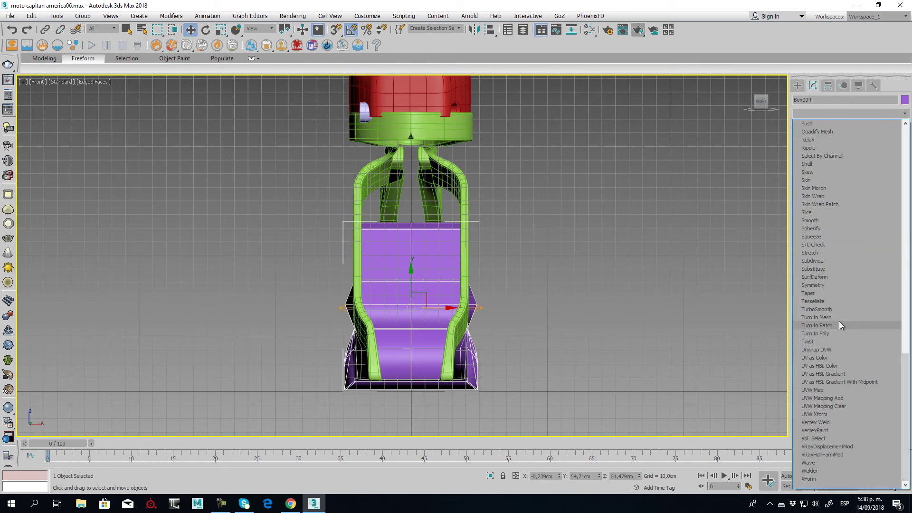
{"action": "left_click", "coordinate": [820, 309]}
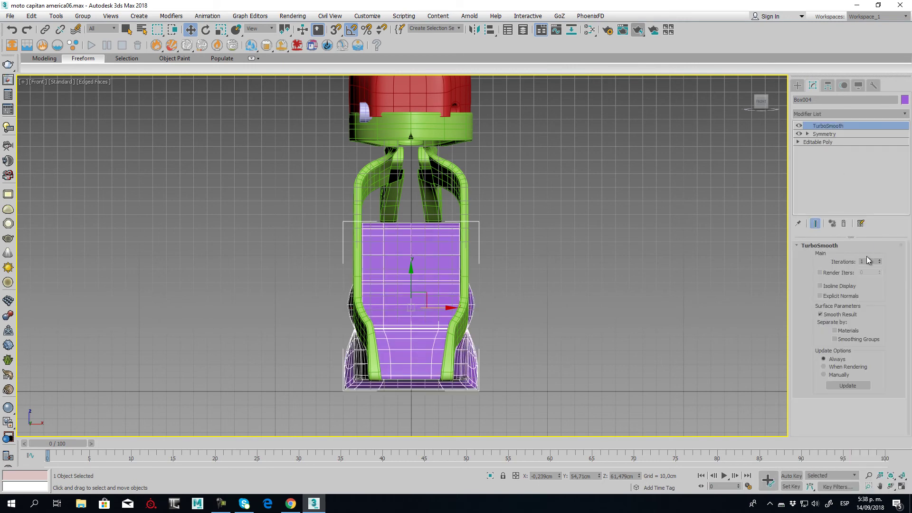
{"action": "left_click", "coordinate": [880, 260]}
{"action": "left_click", "coordinate": [881, 260]}
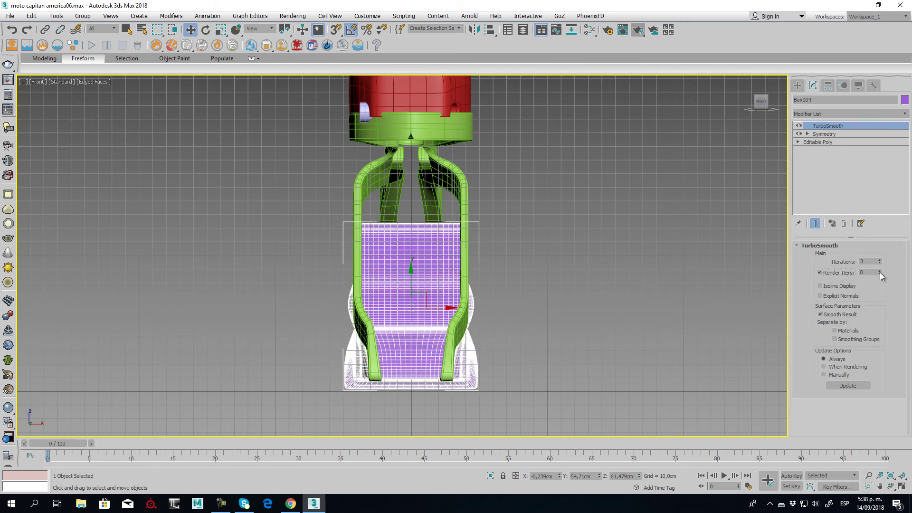
{"action": "left_click", "coordinate": [880, 270]}
{"action": "left_click", "coordinate": [880, 270]}
{"action": "left_click", "coordinate": [880, 270]}
{"action": "left_click", "coordinate": [836, 286]}
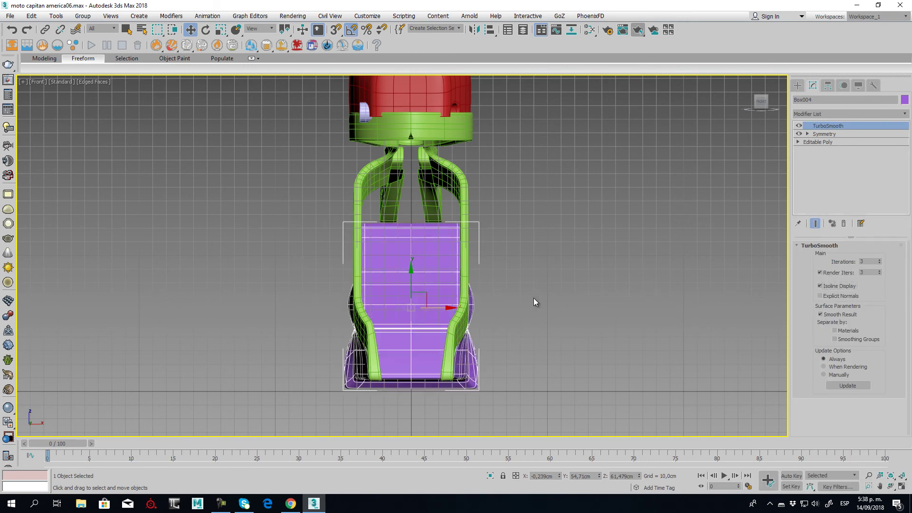
Hide wireframe edges and orbit the perspective view toward the bike's side.
{"action": "middle_click_drag", "start_coordinate": [499, 277], "coordinate": [509, 279]}
{"action": "key", "text": "F4"}
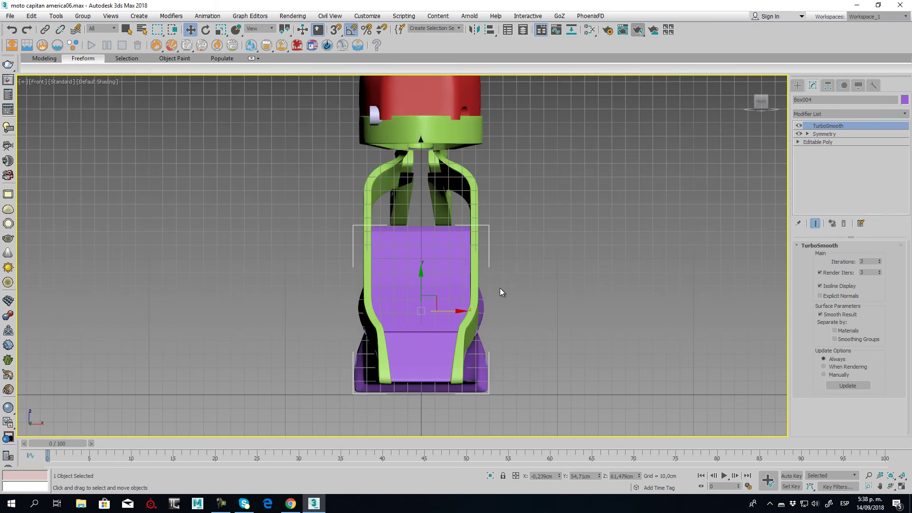
{"action": "scroll", "coordinate": [495, 278], "scroll_direction": "down", "scroll_amount": 2}
{"action": "scroll", "coordinate": [576, 302], "scroll_direction": "up", "scroll_amount": 3}
{"action": "mouse_move", "coordinate": [495, 278]}
{"action": "middle_mouse_down", "text": "alt"}
{"action": "mouse_move", "coordinate": [576, 302]}
{"action": "mouse_move", "coordinate": [508, 282]}
{"action": "mouse_move", "coordinate": [590, 320]}
{"action": "mouse_move", "coordinate": [582, 277]}
{"action": "mouse_move", "coordinate": [560, 276]}
{"action": "middle_mouse_up", "text": "alt"}
{"action": "key", "text": "p"}
In the Left view, pick the OilTank tool from Extended Primitives.
{"action": "key", "text": "l"}
{"action": "scroll", "coordinate": [363, 215], "scroll_direction": "up", "scroll_amount": 4}
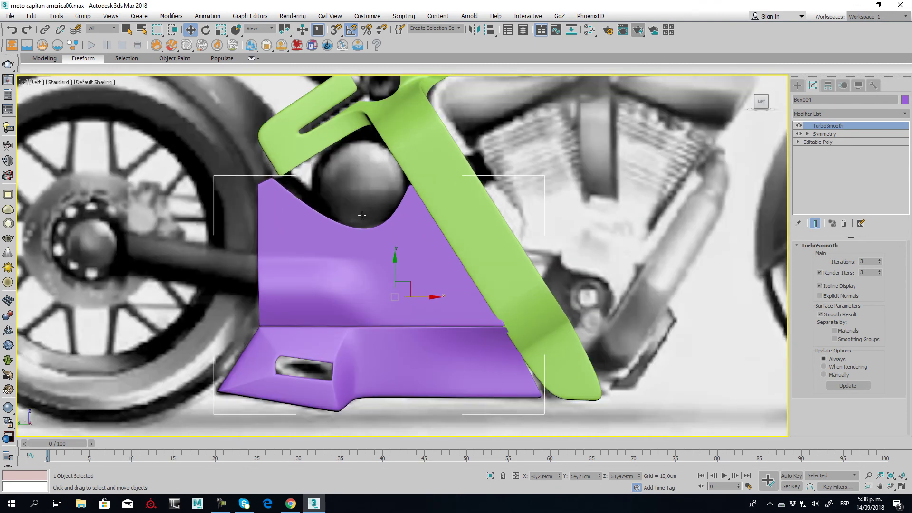
{"action": "scroll", "coordinate": [389, 212], "scroll_direction": "up", "scroll_amount": 2}
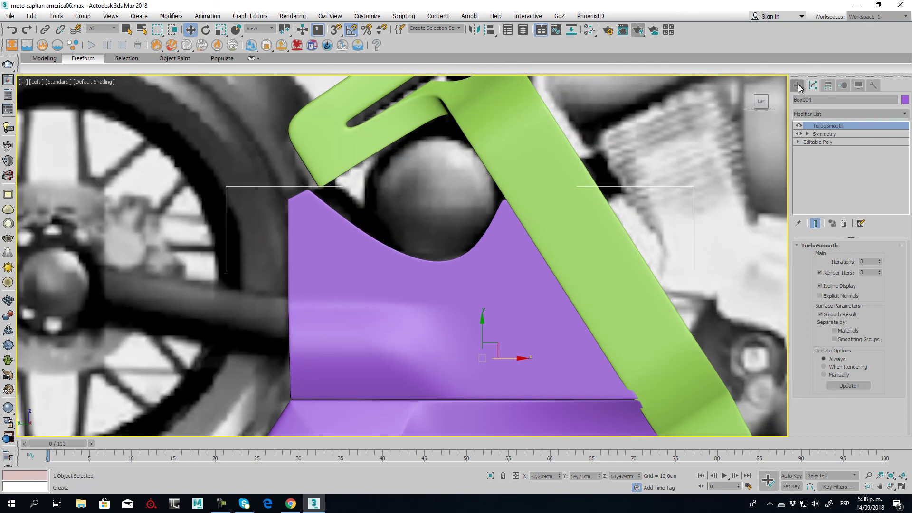
{"action": "left_click", "coordinate": [798, 85]}
{"action": "left_click", "coordinate": [812, 114]}
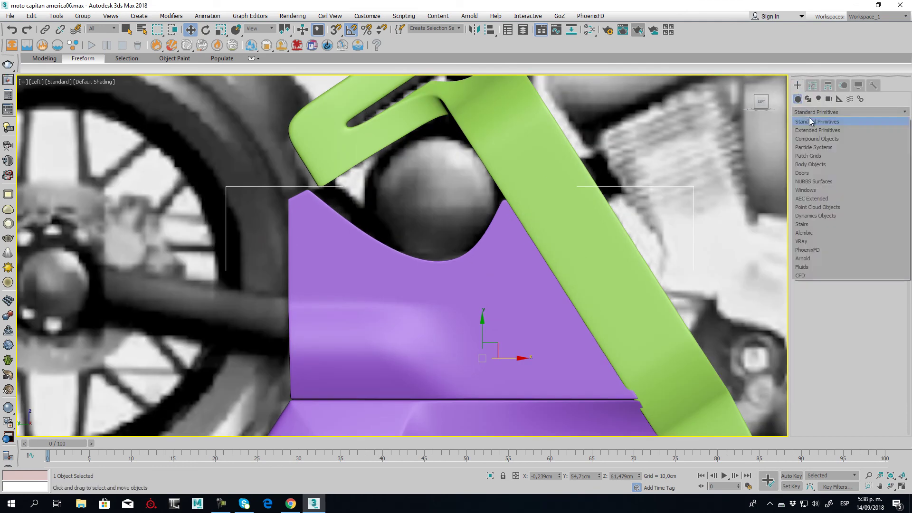
{"action": "left_click", "coordinate": [814, 128]}
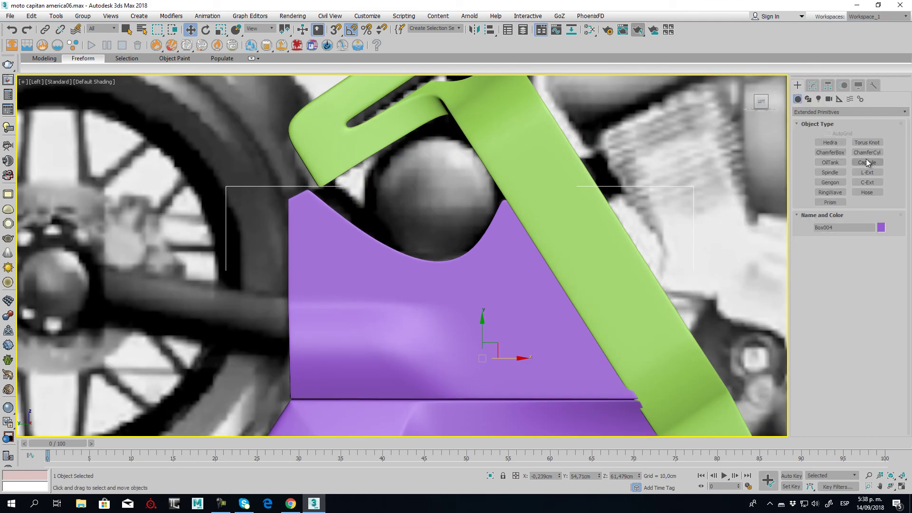
{"action": "left_click", "coordinate": [831, 164]}
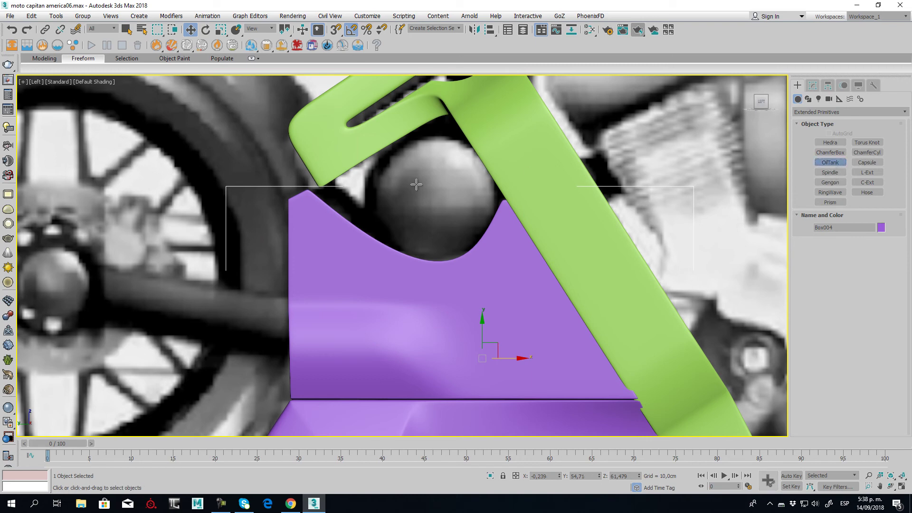
Draw an OilTank of radius 27.14 cm over the round tank in the reference image.
{"action": "left_click_drag", "start_coordinate": [435, 200], "coordinate": [455, 127]}
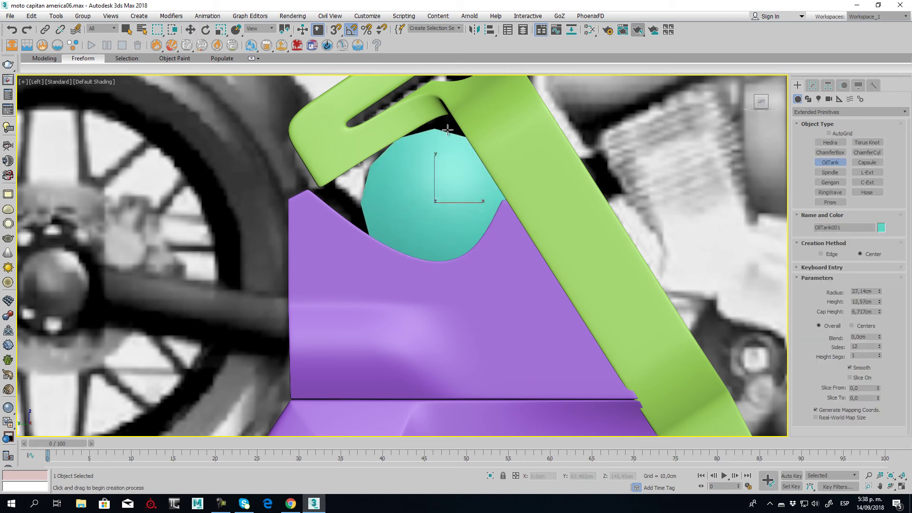
{"action": "left_click", "coordinate": [455, 88]}
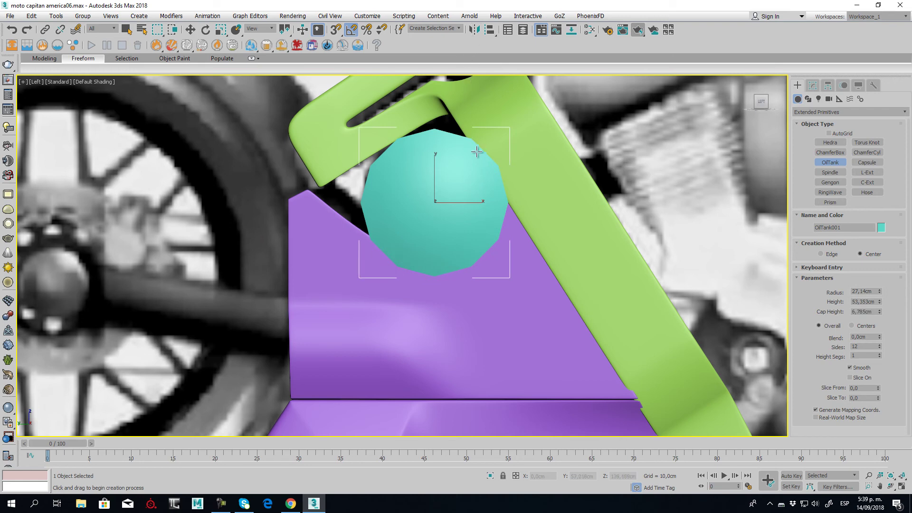
{"action": "left_click", "coordinate": [205, 30]}
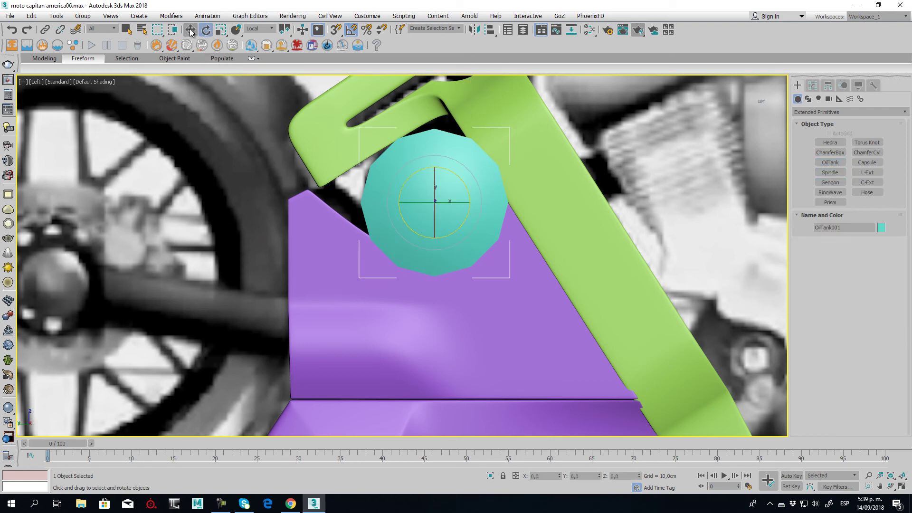
{"action": "scroll", "coordinate": [417, 185], "scroll_direction": "down", "scroll_amount": 8}
Isolate the oil tank, lengthen it to about 80.5 cm and enlarge its end caps.
{"action": "key", "text": "p"}
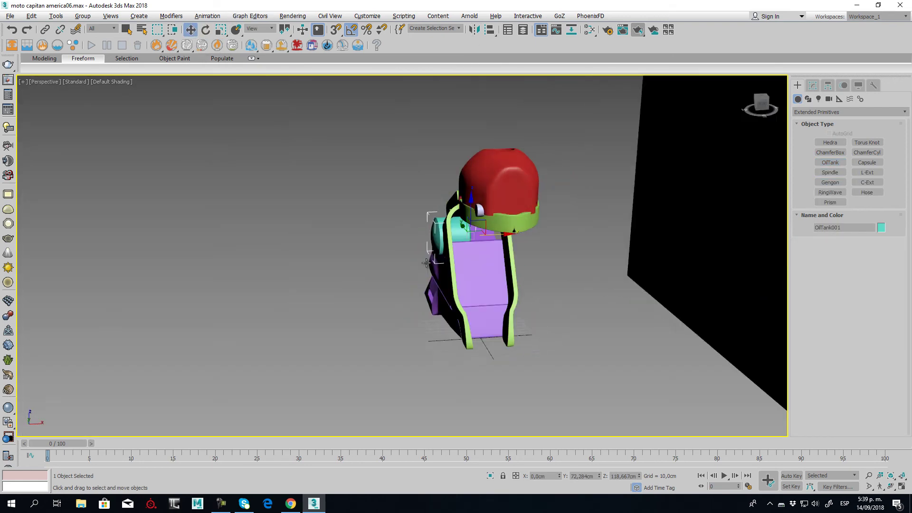
{"action": "mouse_move", "coordinate": [500, 253]}
{"action": "middle_mouse_down", "text": "alt"}
{"action": "mouse_move", "coordinate": [475, 237]}
{"action": "mouse_move", "coordinate": [505, 238]}
{"action": "middle_mouse_up", "text": "alt"}
{"action": "right_click", "coordinate": [454, 243]}
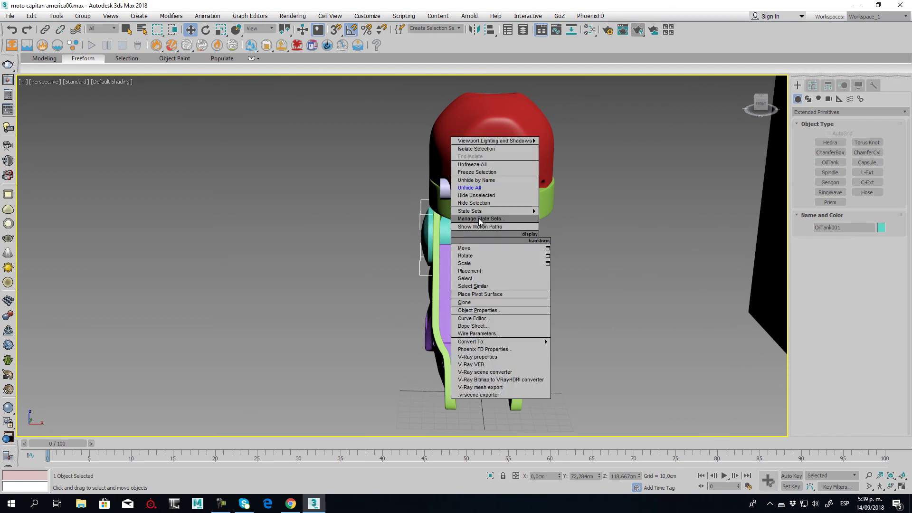
{"action": "left_click", "coordinate": [532, 208]}
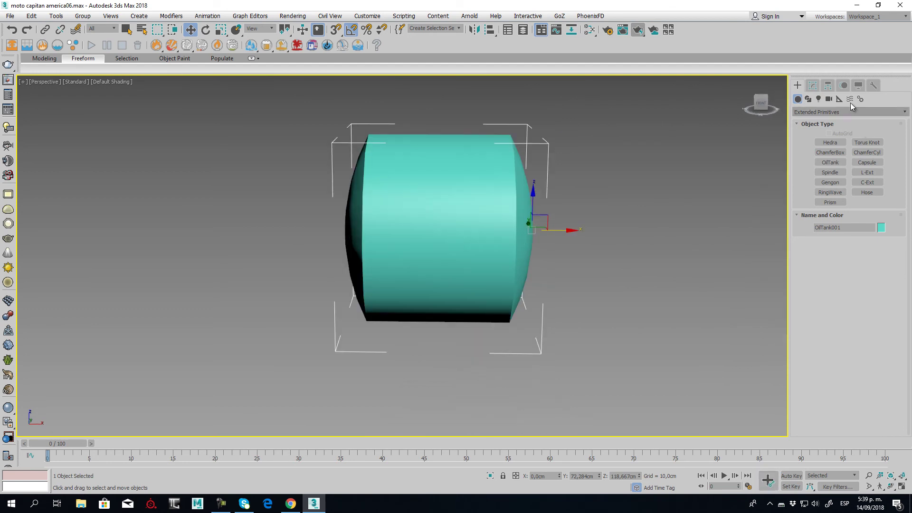
{"action": "left_click", "coordinate": [813, 85]}
{"action": "left_click_drag", "start_coordinate": [880, 269], "coordinate": [880, 247]}
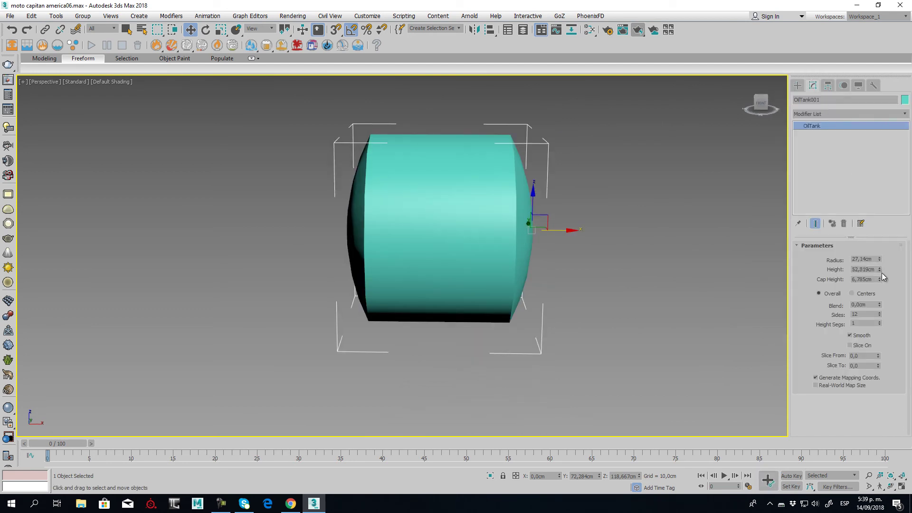
{"action": "left_click_drag", "start_coordinate": [880, 280], "coordinate": [883, 222]}
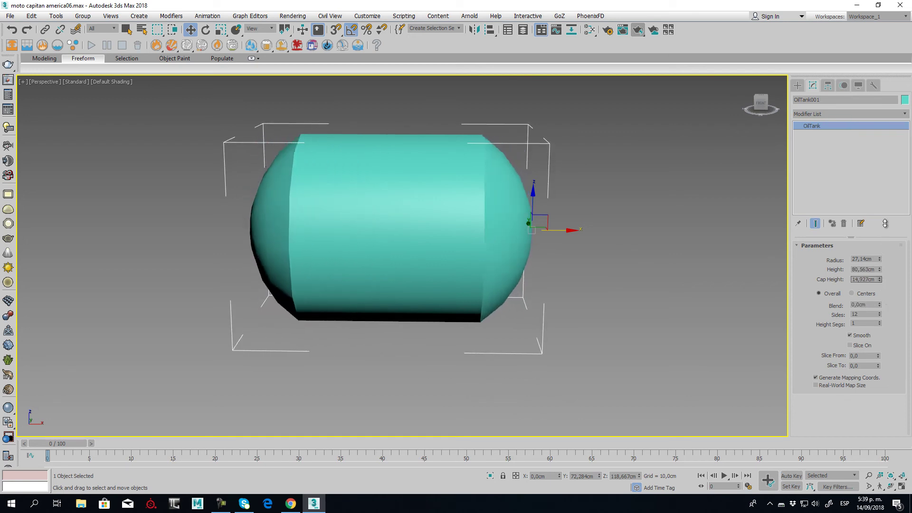
{"action": "scroll", "coordinate": [568, 275], "scroll_direction": "down", "scroll_amount": 2}
Unhide all parts, move the tank into the green frame in Front view, lengthen to ~108 cm.
{"action": "right_click", "coordinate": [532, 259]}
{"action": "left_click", "coordinate": [566, 207]}
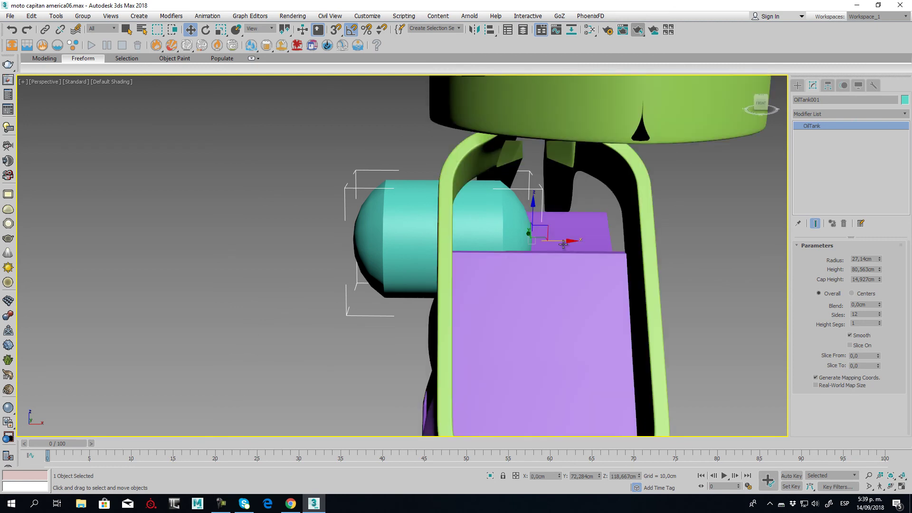
{"action": "middle_click_drag", "start_coordinate": [565, 212], "coordinate": [497, 232], "text": "alt"}
{"action": "key", "text": "f"}
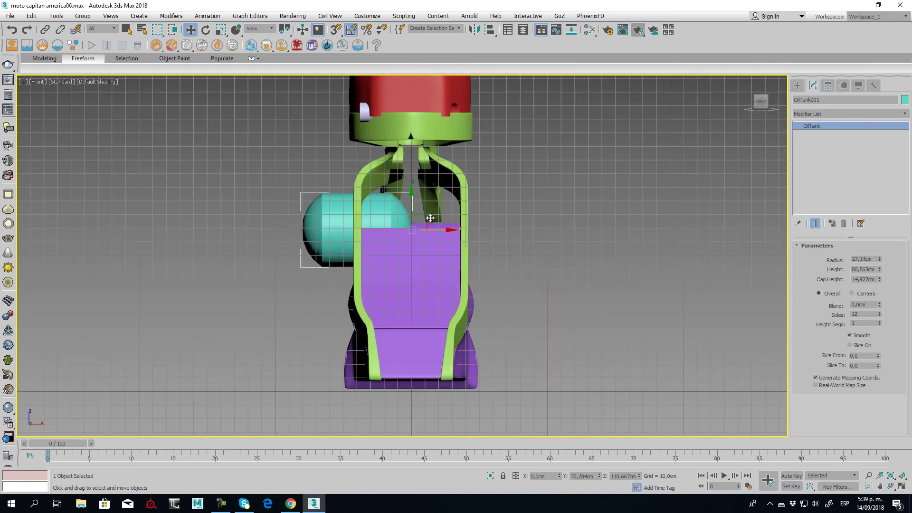
{"action": "left_click_drag", "start_coordinate": [441, 230], "coordinate": [510, 229]}
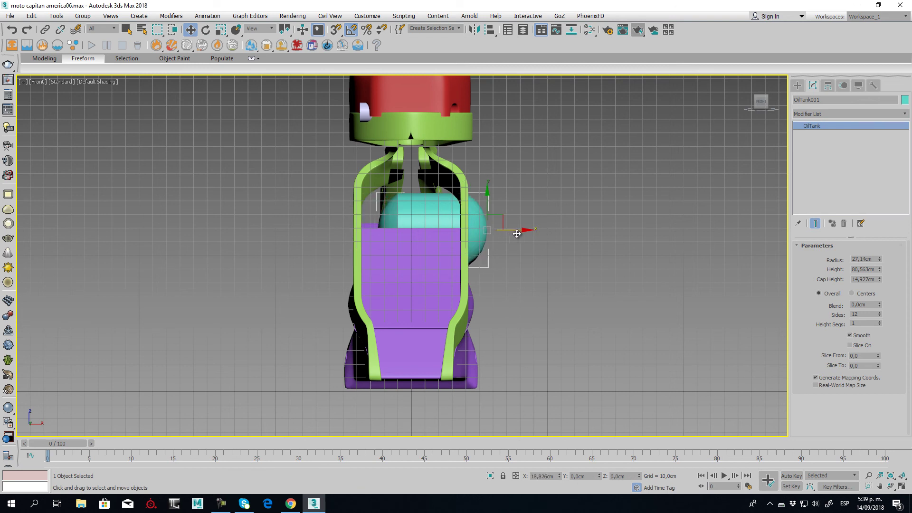
{"action": "left_click_drag", "start_coordinate": [880, 269], "coordinate": [882, 249]}
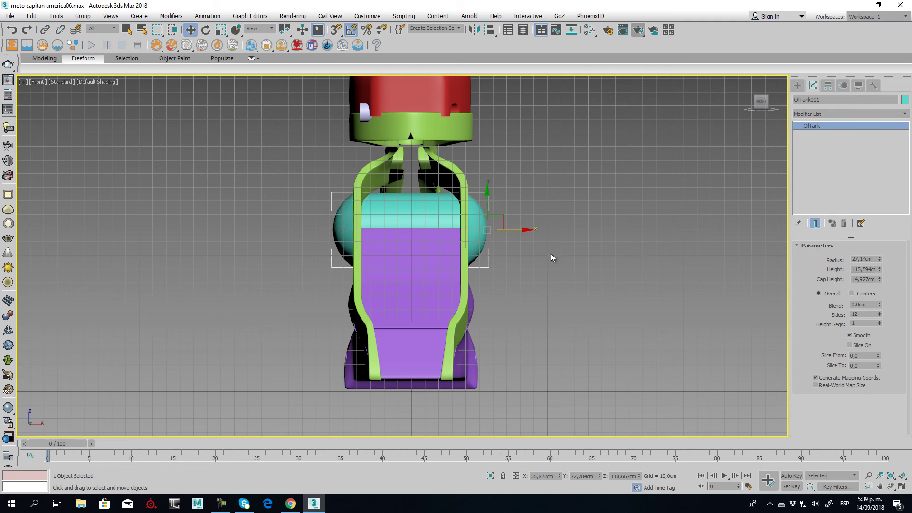
With edged faces shown, stretch the tank height to 114.718 cm and nudge it into place.
{"action": "key", "text": "F4"}
{"action": "scroll", "coordinate": [468, 221], "scroll_direction": "up", "scroll_amount": 3}
{"action": "left_click_drag", "start_coordinate": [539, 240], "coordinate": [540, 241]}
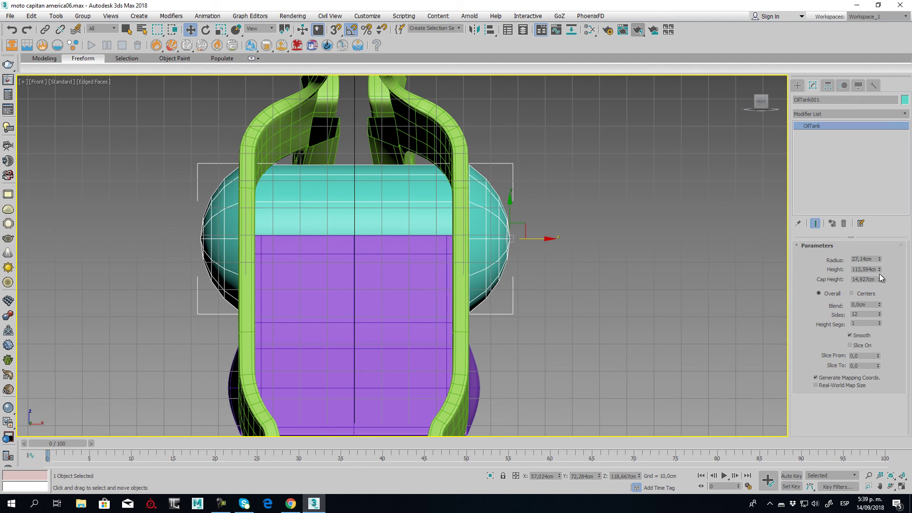
{"action": "left_click_drag", "start_coordinate": [880, 267], "coordinate": [880, 271]}
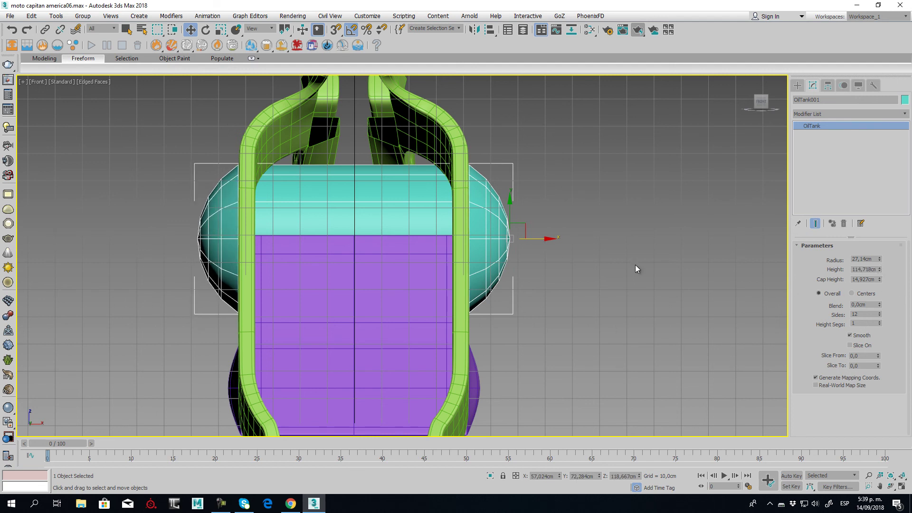
{"action": "left_click_drag", "start_coordinate": [535, 237], "coordinate": [534, 237]}
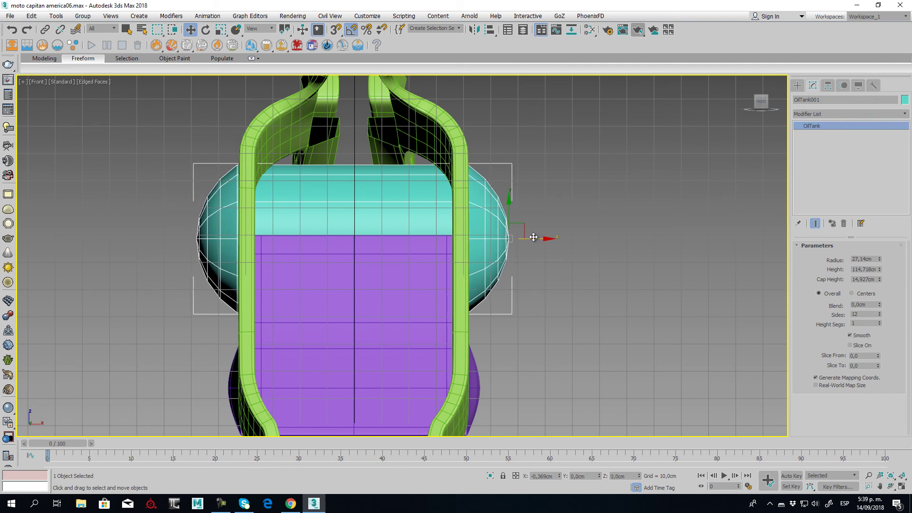
Centre the oil tank's pivot on the object using Affect Pivot Only.
{"action": "left_click", "coordinate": [828, 87]}
{"action": "left_click", "coordinate": [842, 150]}
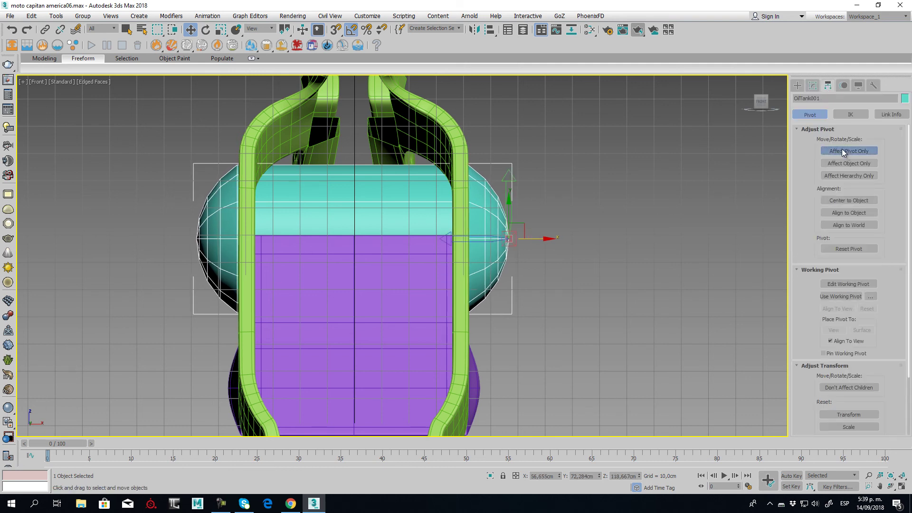
{"action": "left_click", "coordinate": [850, 201]}
{"action": "left_click", "coordinate": [845, 151]}
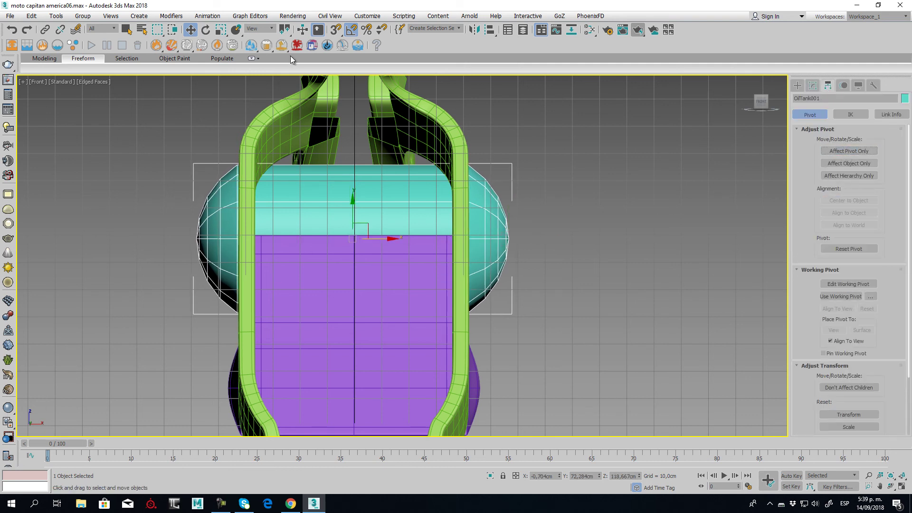
Set the tank's X position to 0 in the Move Transform Type-In.
{"action": "right_click", "coordinate": [190, 29]}
{"action": "double_click", "coordinate": [605, 127]}
{"action": "type", "text": "0"}
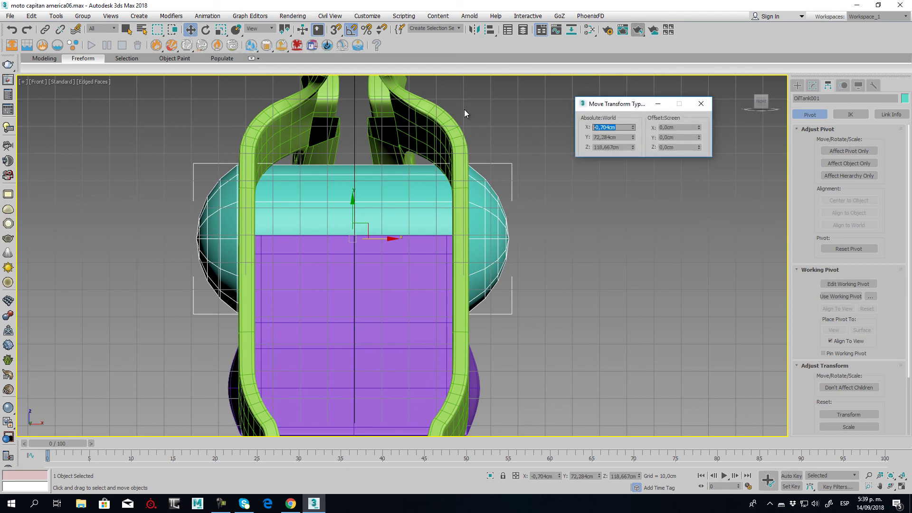
{"action": "key", "text": "Return"}
{"action": "left_click", "coordinate": [701, 104]}
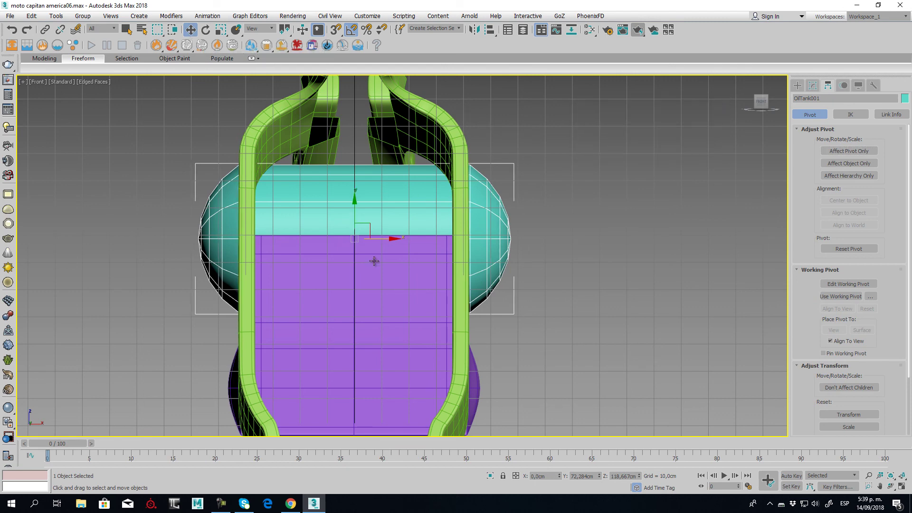
In the Left view, set the oil tank's Sides to 8.
{"action": "key", "text": "l"}
{"action": "key", "text": "z"}
{"action": "scroll", "coordinate": [573, 192], "scroll_direction": "down", "scroll_amount": 2}
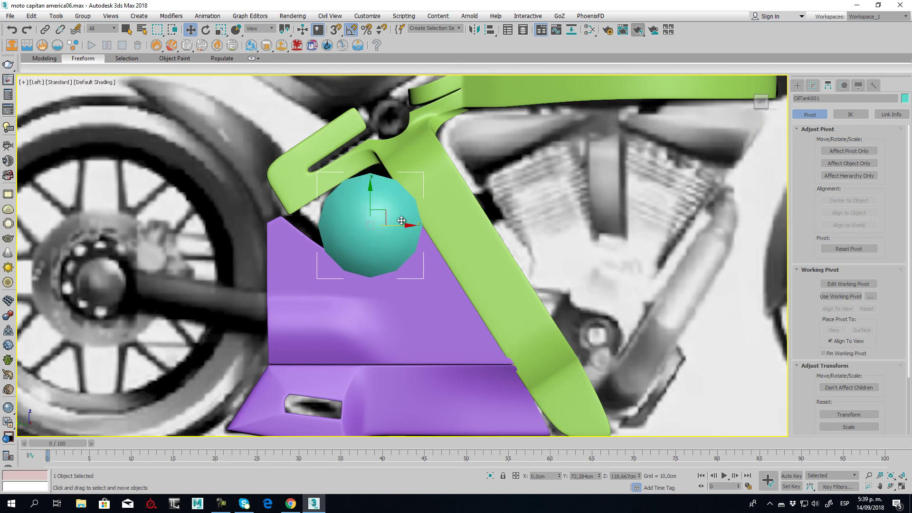
{"action": "scroll", "coordinate": [573, 191], "scroll_direction": "up", "scroll_amount": 3}
{"action": "left_click", "coordinate": [813, 85]}
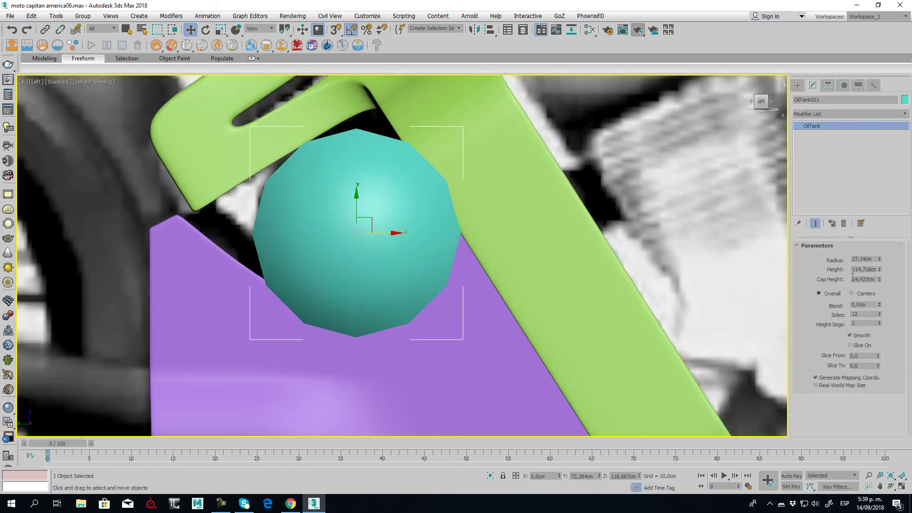
{"action": "left_click", "coordinate": [880, 312]}
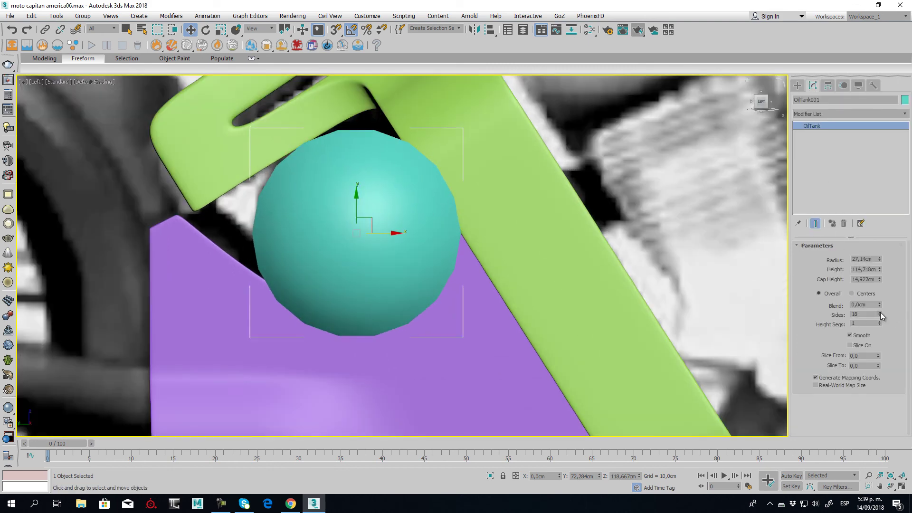
{"action": "left_click", "coordinate": [880, 312]}
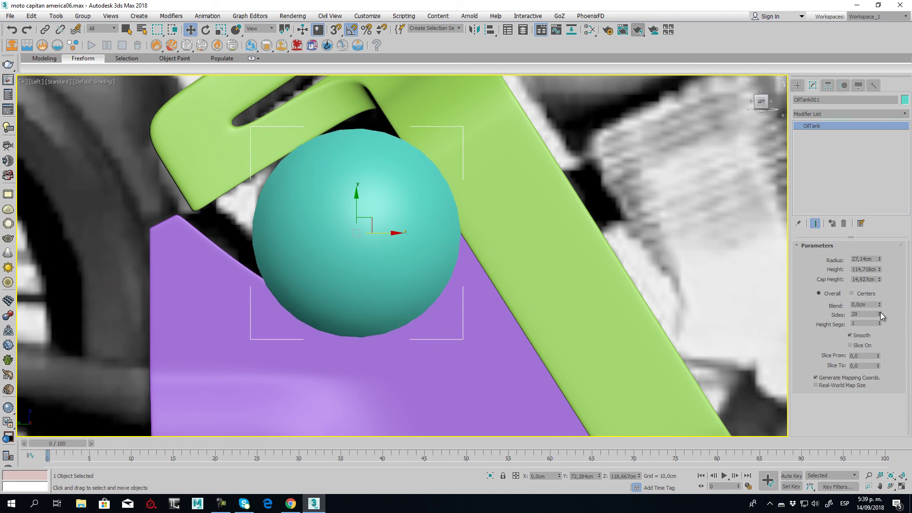
{"action": "mouse_move", "coordinate": [880, 314]}
{"action": "left_mouse_down"}
{"action": "mouse_move", "coordinate": [882, 280]}
{"action": "mouse_move", "coordinate": [821, 315]}
{"action": "left_mouse_up"}
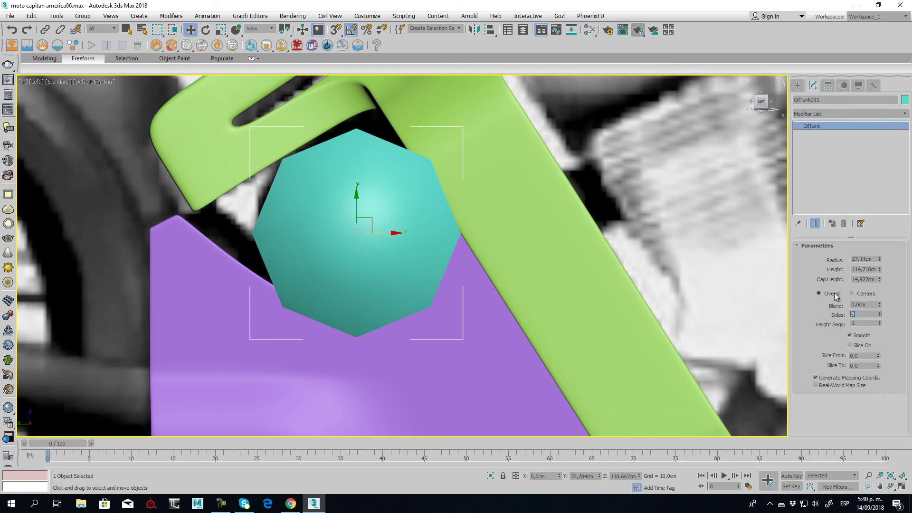
{"action": "key", "text": "Return"}
Copy TurboSmooth from the purple panel onto the tank, test iterations 0–2, then delete it.
{"action": "left_click", "coordinate": [464, 358]}
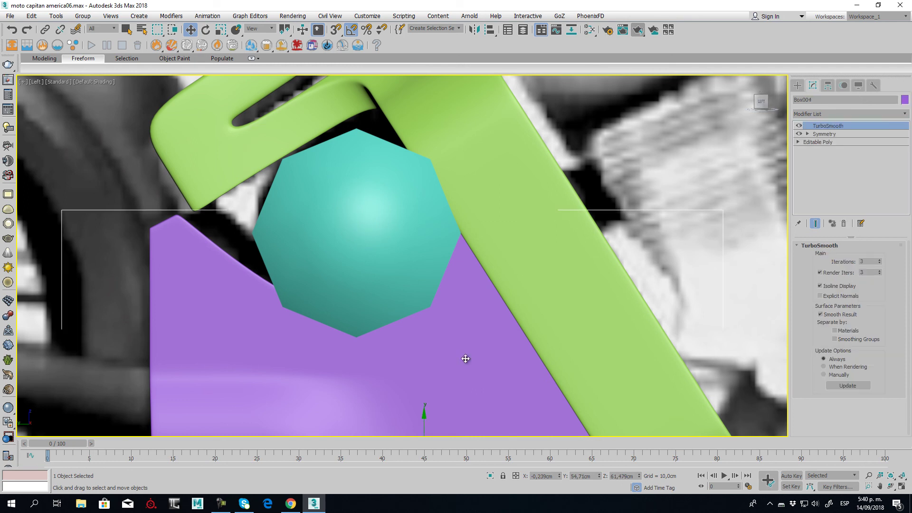
{"action": "left_click_drag", "start_coordinate": [829, 127], "coordinate": [439, 242]}
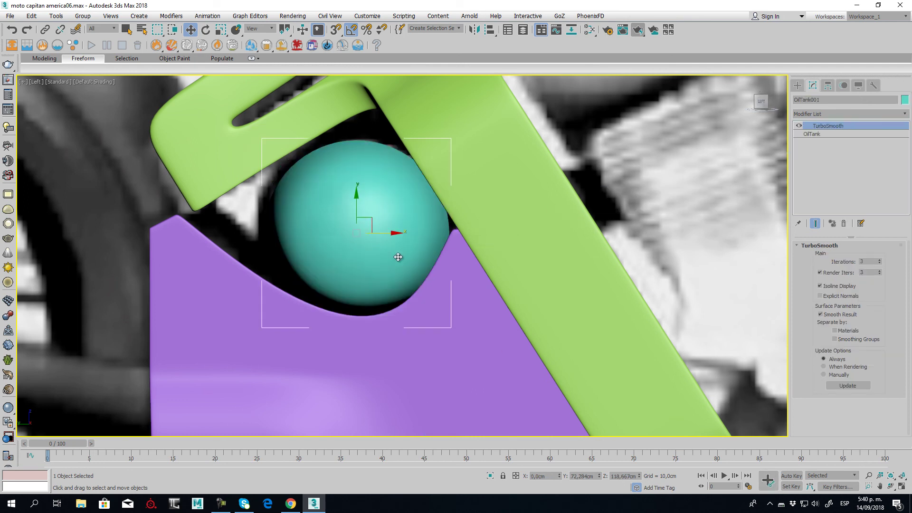
{"action": "right_click", "coordinate": [880, 262]}
{"action": "left_click", "coordinate": [879, 260]}
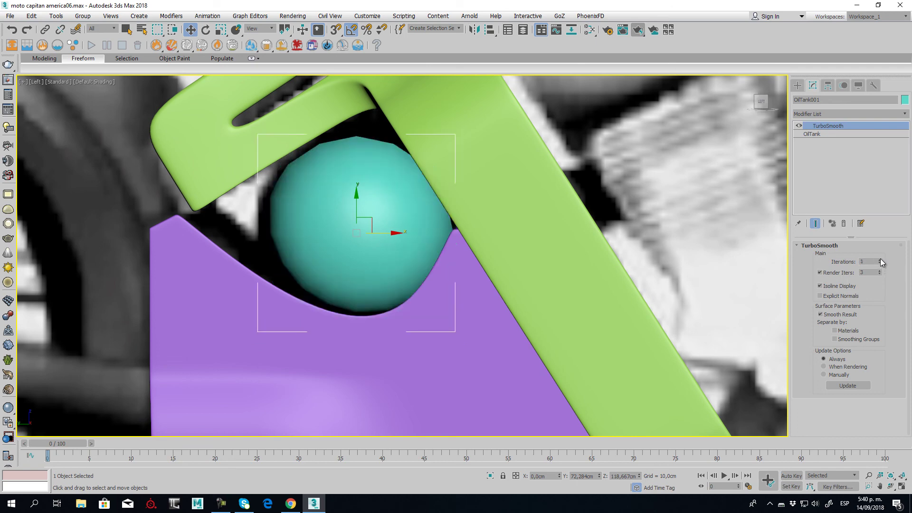
{"action": "left_click", "coordinate": [879, 260]}
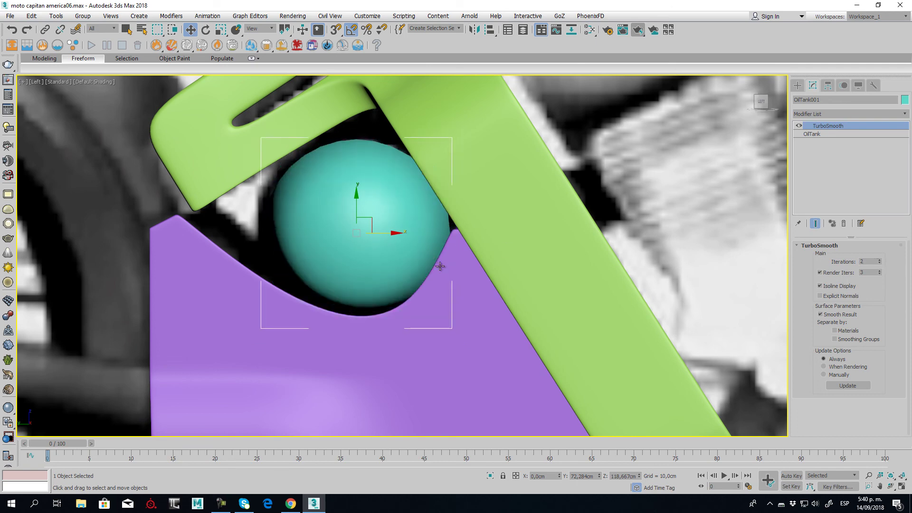
{"action": "key", "text": "p"}
{"action": "mouse_move", "coordinate": [456, 263]}
{"action": "middle_mouse_down", "text": "alt"}
{"action": "mouse_move", "coordinate": [420, 265]}
{"action": "mouse_move", "coordinate": [429, 264]}
{"action": "middle_mouse_up", "text": "alt"}
{"action": "left_click", "coordinate": [844, 223]}
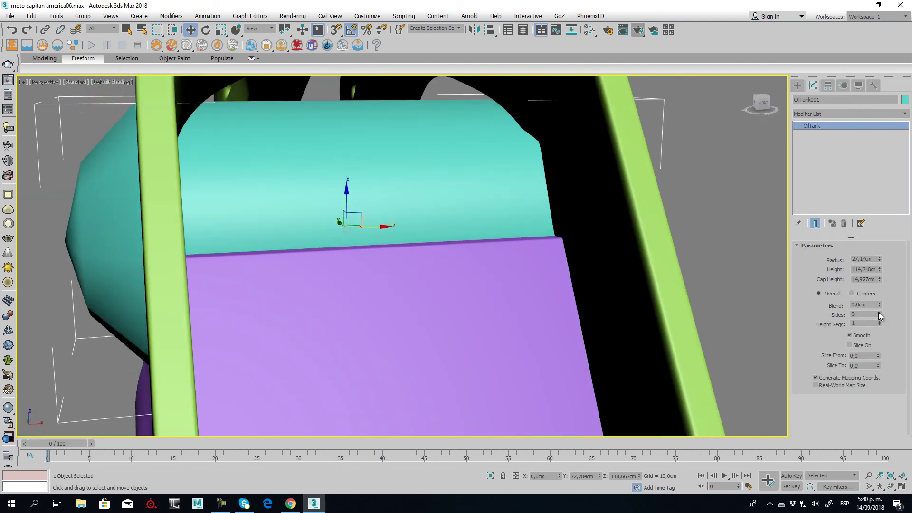
Set the oil tank to 32 sides and orbit out to view the whole bike.
{"action": "left_click", "coordinate": [877, 314]}
{"action": "key", "text": "Return"}
{"action": "middle_click_drag", "start_coordinate": [315, 223], "coordinate": [251, 204], "text": "alt"}
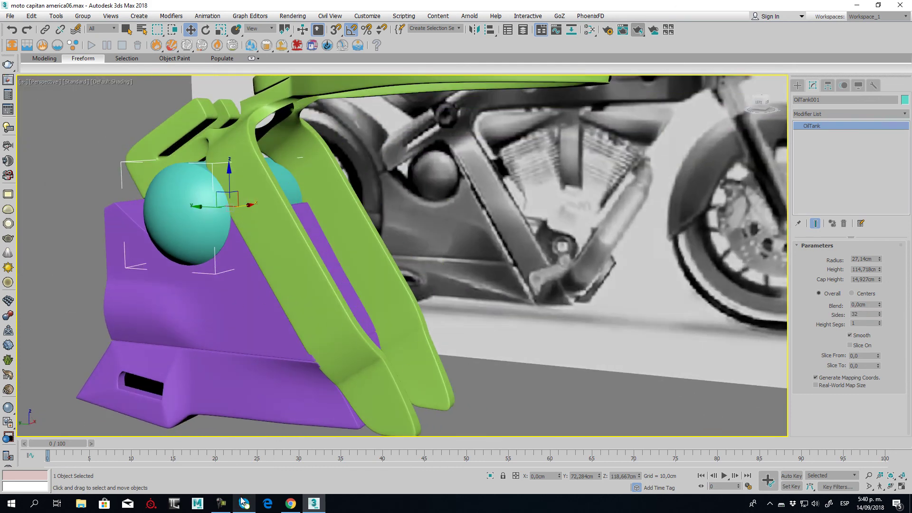
{"action": "mouse_move", "coordinate": [270, 262]}
{"action": "middle_mouse_down", "text": "alt"}
{"action": "mouse_move", "coordinate": [286, 254]}
{"action": "mouse_move", "coordinate": [277, 244]}
{"action": "middle_mouse_up", "text": "alt"}
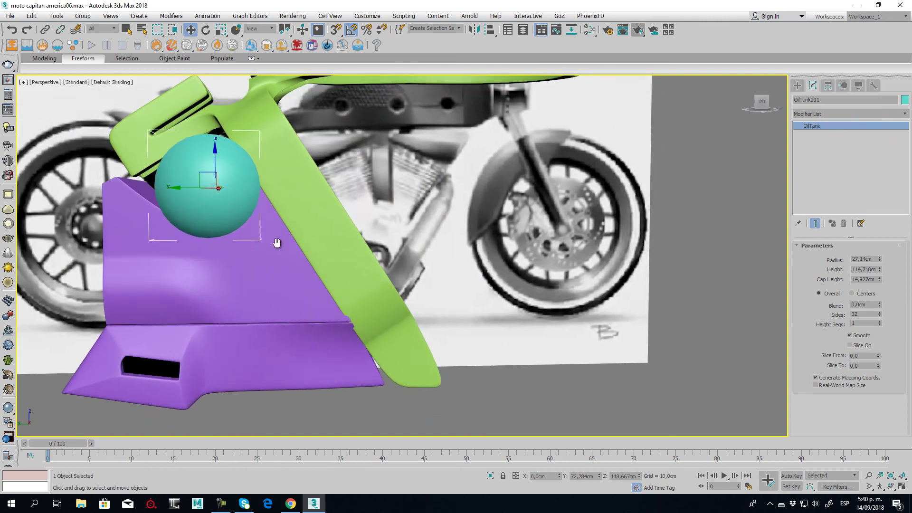
{"action": "scroll", "coordinate": [277, 243], "scroll_direction": "down", "scroll_amount": 3}
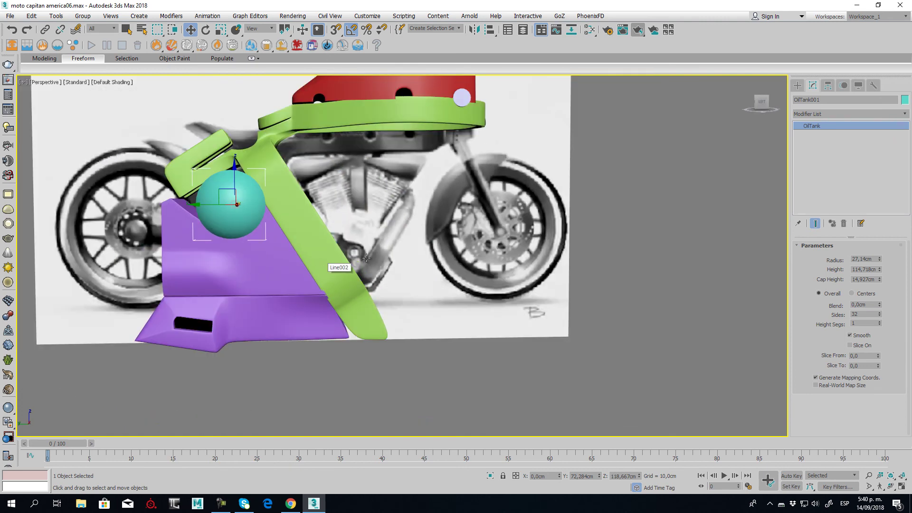
{"action": "scroll", "coordinate": [309, 248], "scroll_direction": "up", "scroll_amount": 3}
{"action": "scroll", "coordinate": [345, 261], "scroll_direction": "down", "scroll_amount": 3}
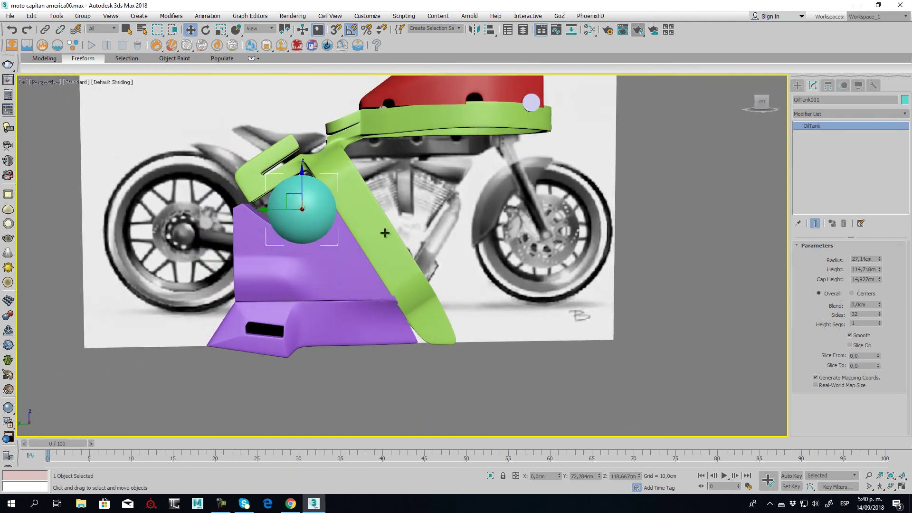